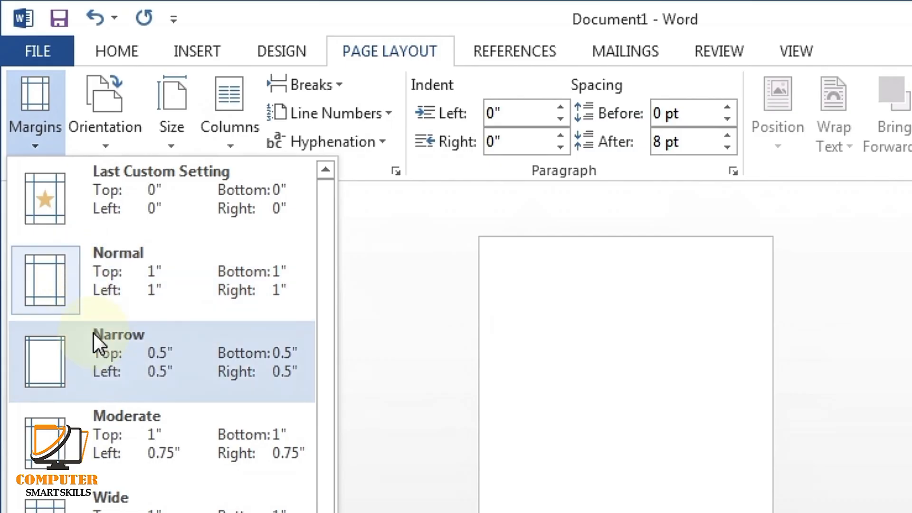
Apply Narrow page margins and draw a rectangle about 5.38" high and 5.72" wide in the page's upper-left area.
left_click(95, 347)
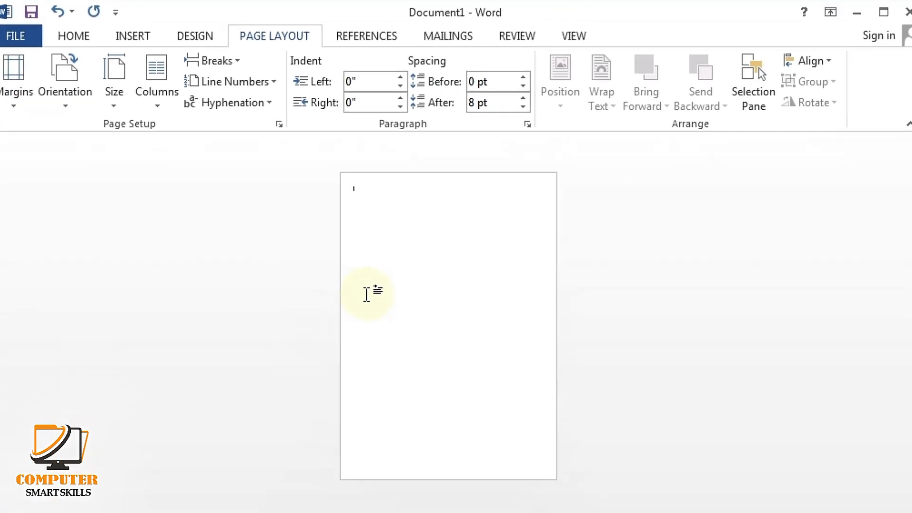
left_click(130, 39)
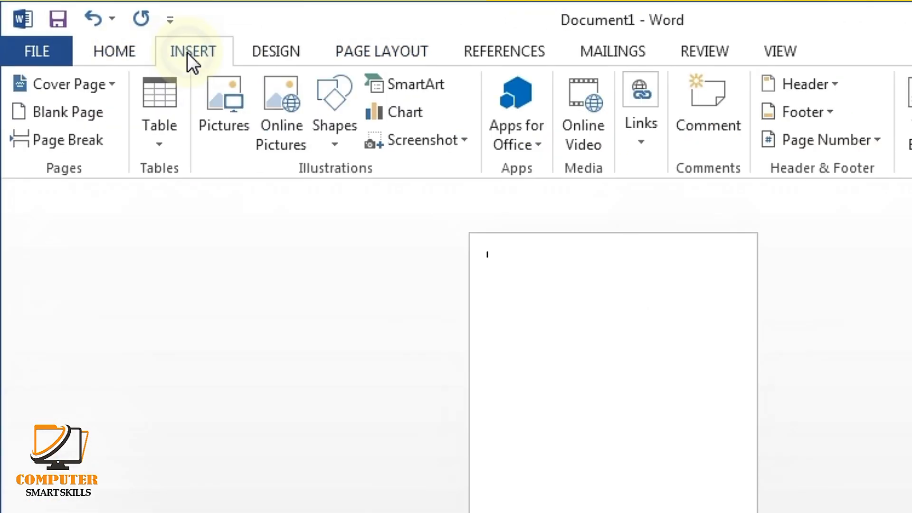
left_click(330, 102)
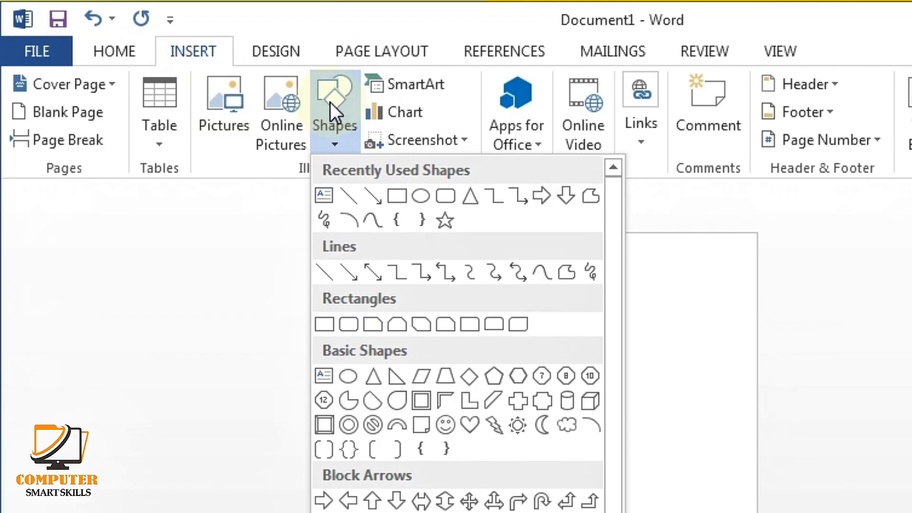
left_click(400, 199)
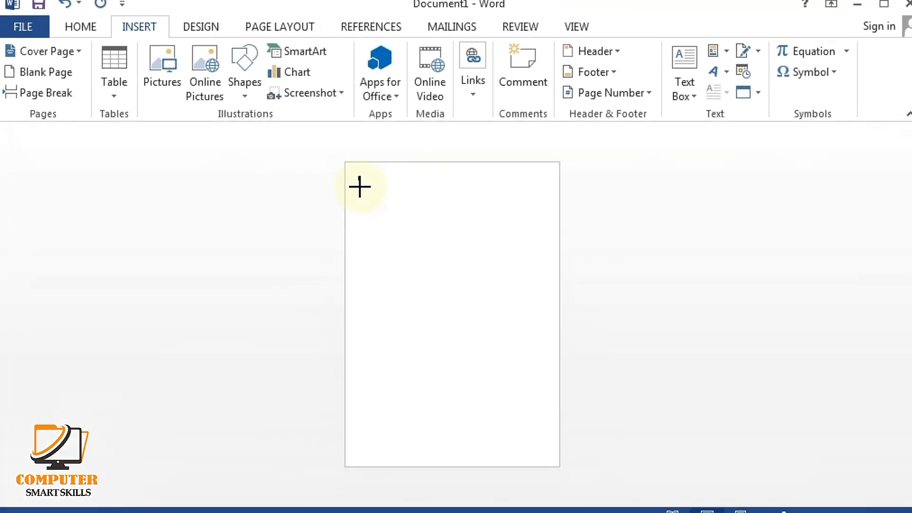
left_click_drag(360, 187, 439, 261)
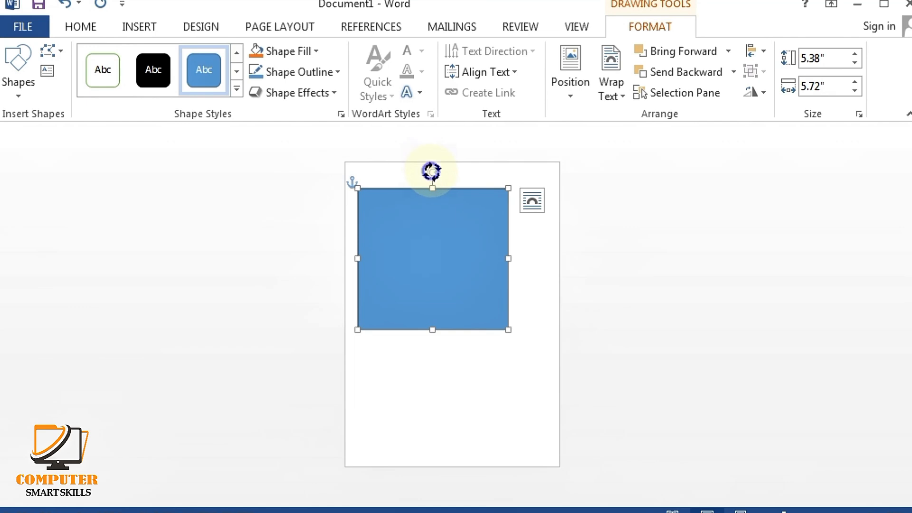
Rotate the rectangle clockwise into a diamond-like tilt and move it so it overhangs the page's upper-left corner.
left_click_drag(431, 171, 477, 208)
left_click_drag(451, 288, 461, 273)
left_click_drag(499, 181, 498, 174)
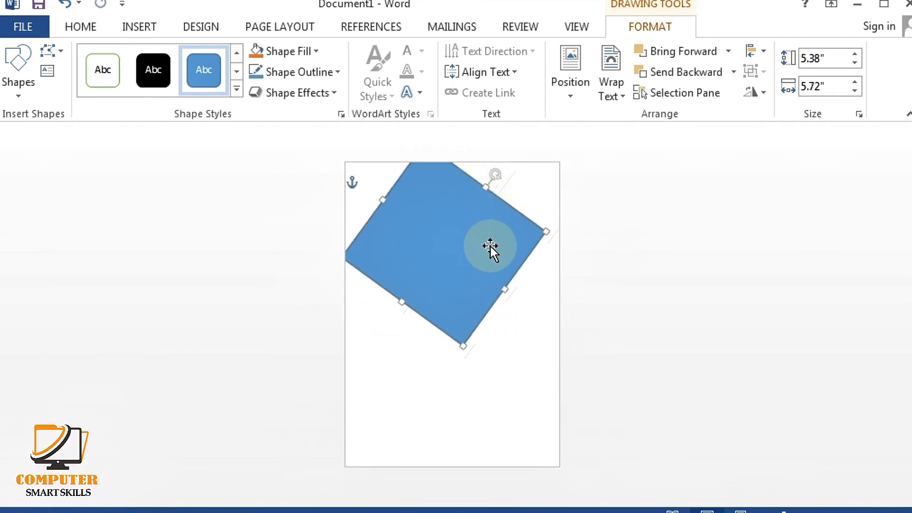
left_click_drag(491, 246, 433, 176)
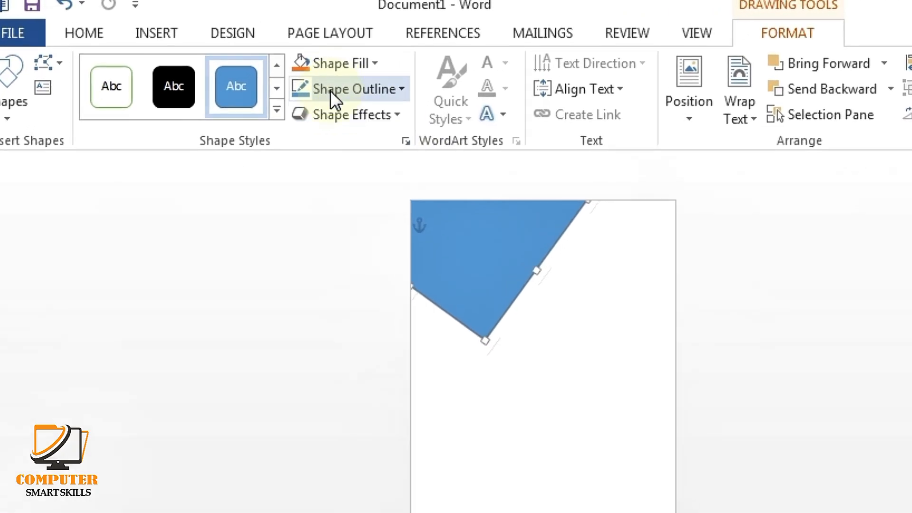
Remove the tilted rectangle's fill and set its outline width to 43.5 pt.
left_click(283, 53)
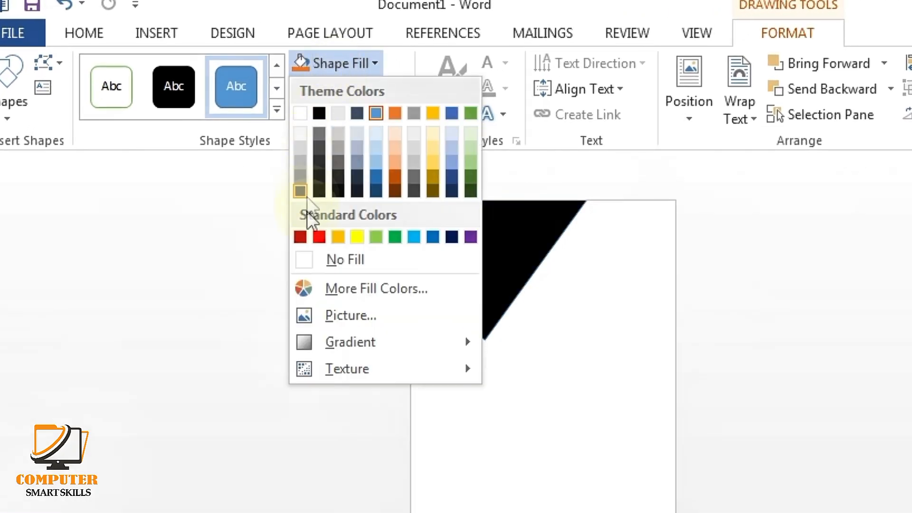
left_click(307, 258)
left_click(331, 90)
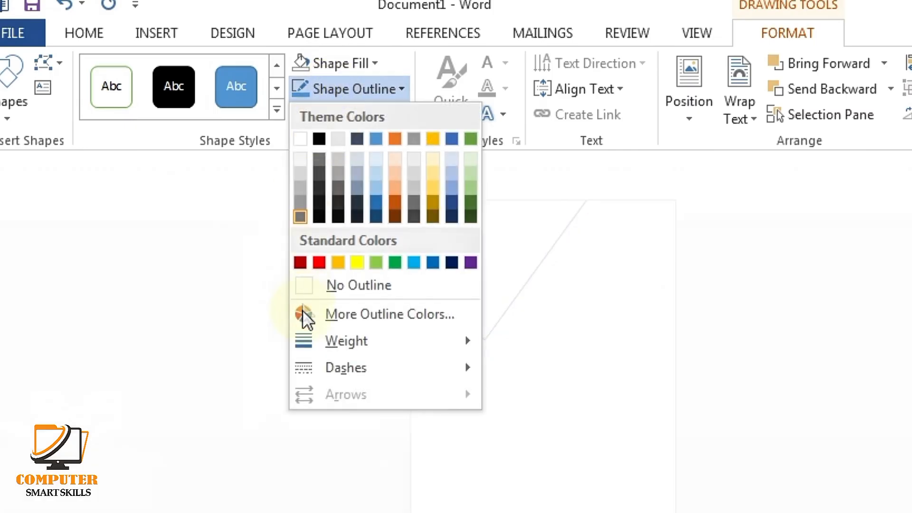
mouse_move(336, 344)
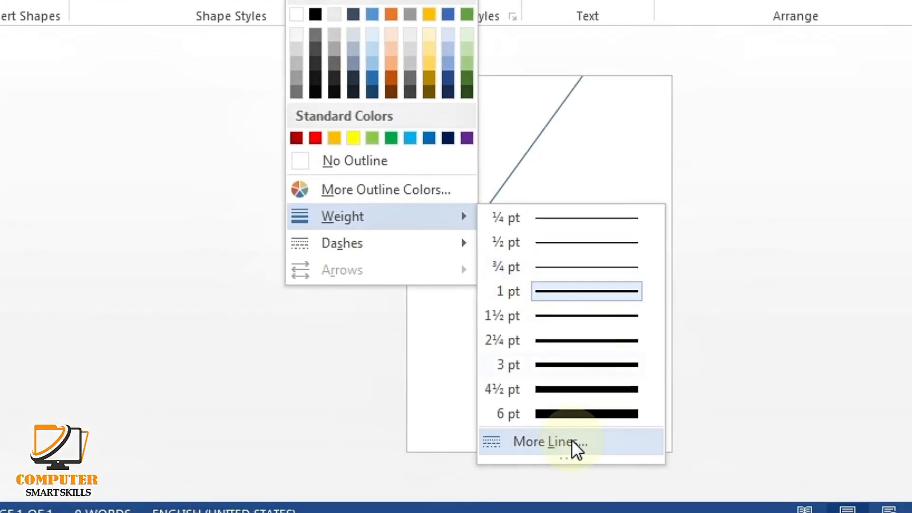
left_click(571, 440)
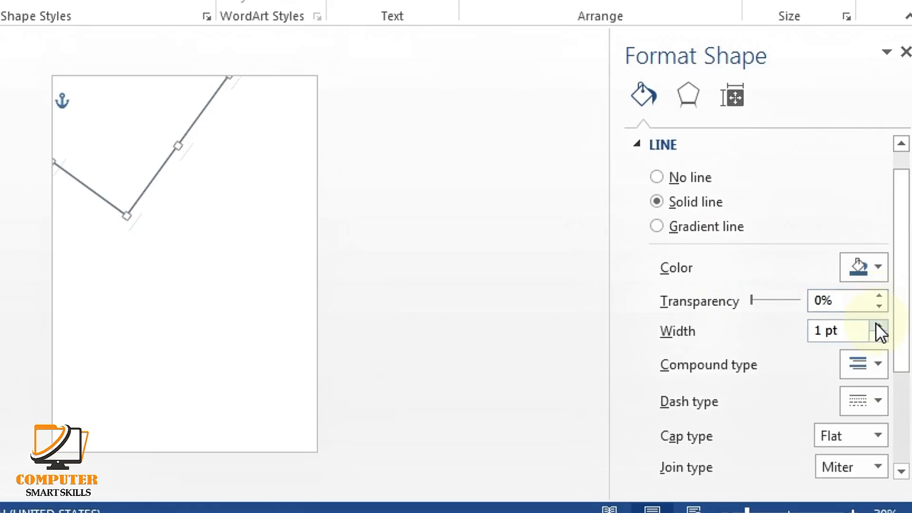
left_click_drag(877, 325, 877, 325)
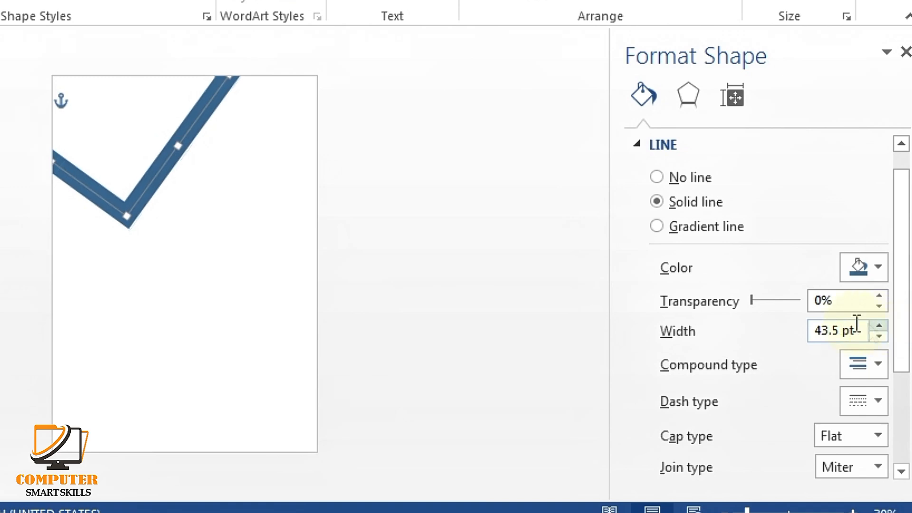
Color the rectangle's thick outline black and close the shape formatting settings.
left_click(881, 270)
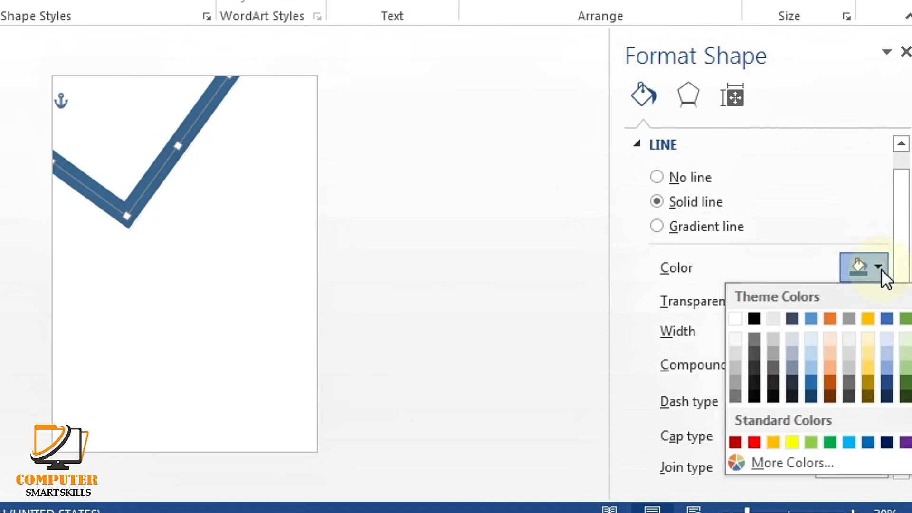
left_click(753, 316)
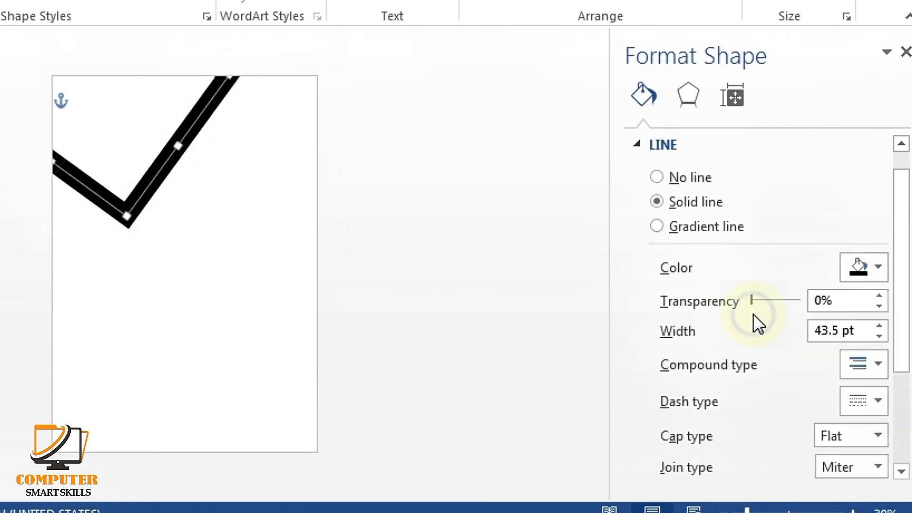
left_click(906, 51)
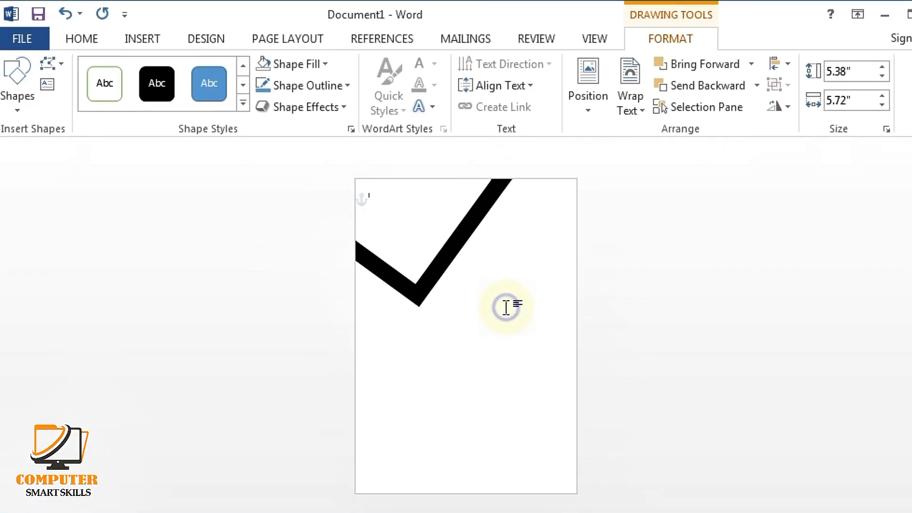
Draw a second rectangle about 6.55" high and 3.62" wide over the middle of the page.
left_click(142, 37)
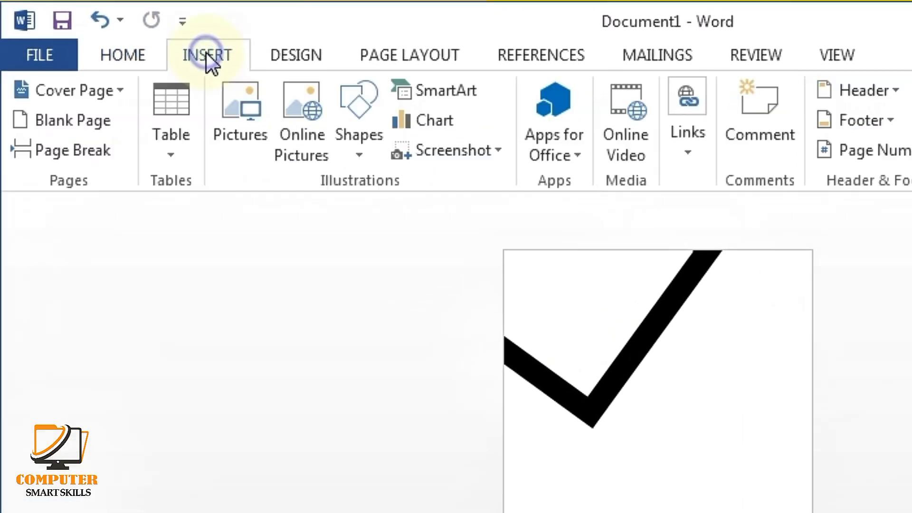
left_click(350, 98)
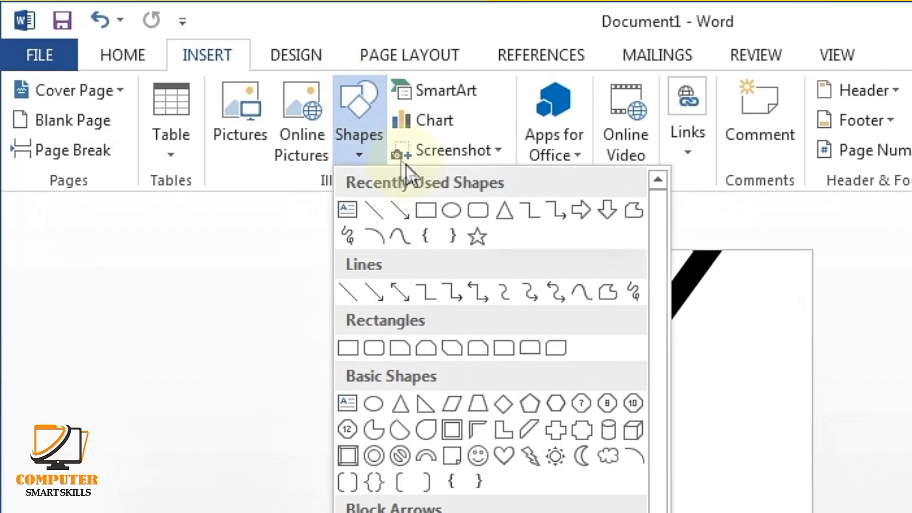
left_click(427, 208)
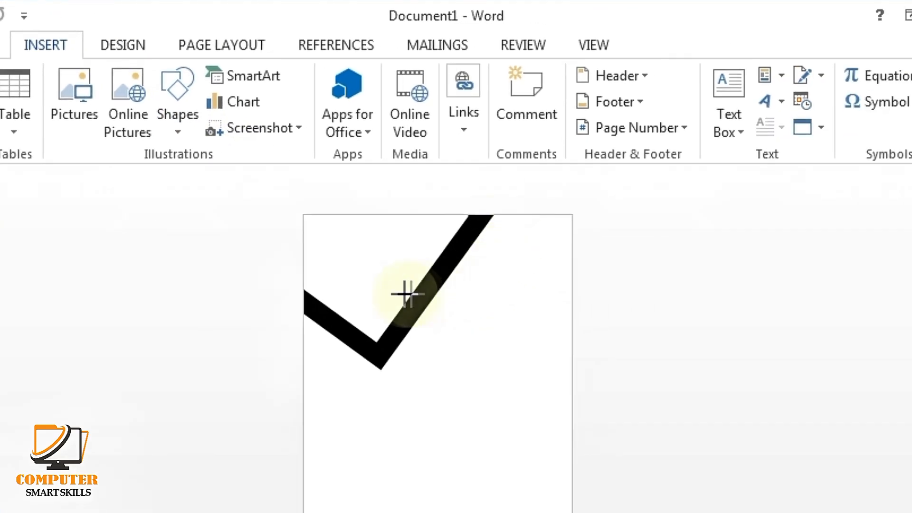
mouse_move(387, 285)
left_mouse_down()
mouse_move(467, 340)
mouse_move(493, 393)
mouse_move(505, 500)
left_mouse_up()
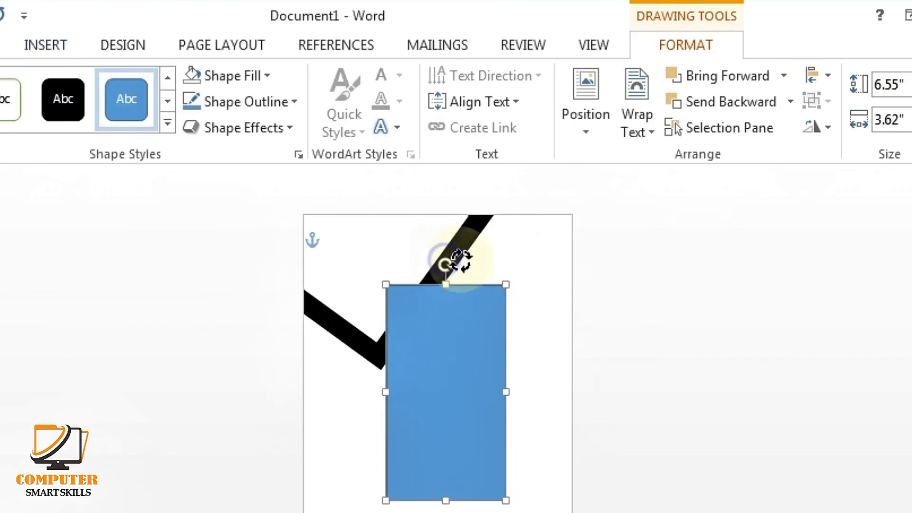
Rotate the second rectangle parallel to the black outline, place it just beside it, and lengthen it to about 8.27" past the page edge.
left_click_drag(452, 261, 518, 297)
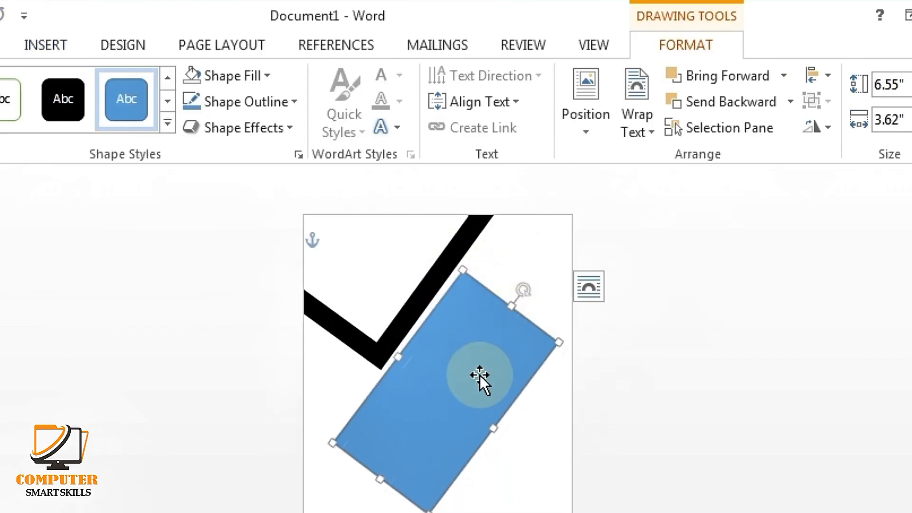
left_click_drag(480, 377, 510, 307)
left_click_drag(553, 263, 576, 214)
left_click_drag(521, 291, 531, 275)
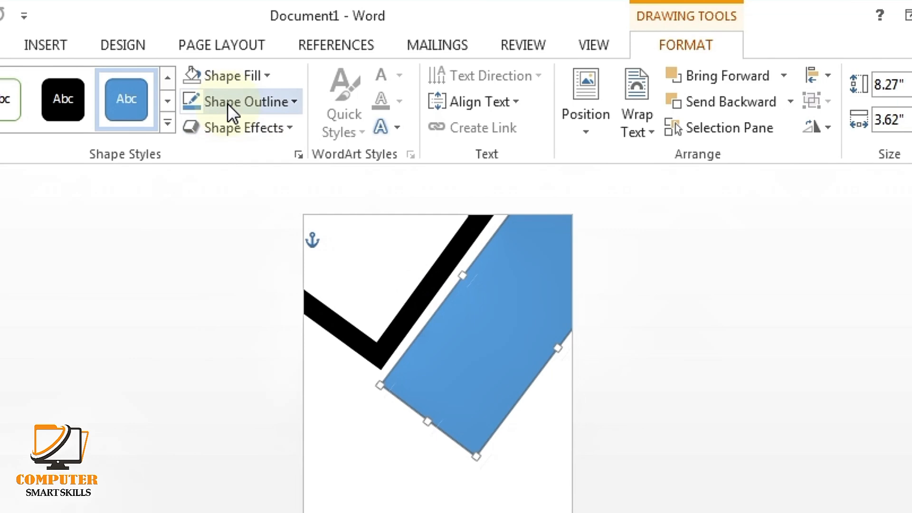
Change the second rectangle's fill to a gradient fill using the additional gradient options.
left_click(231, 80)
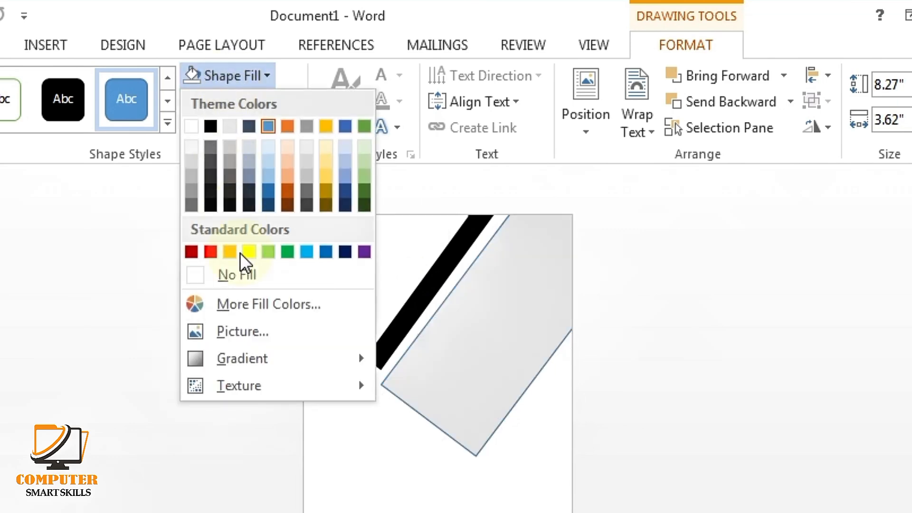
left_click(261, 354)
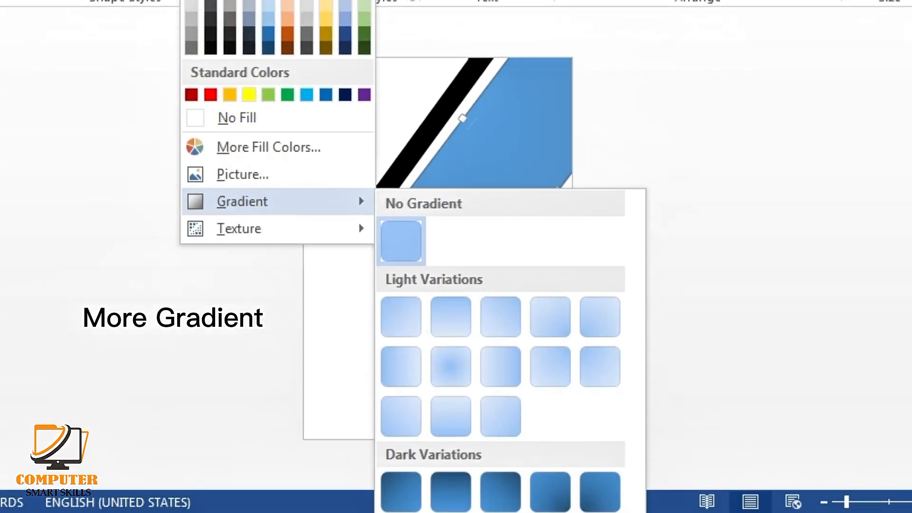
left_click(475, 512)
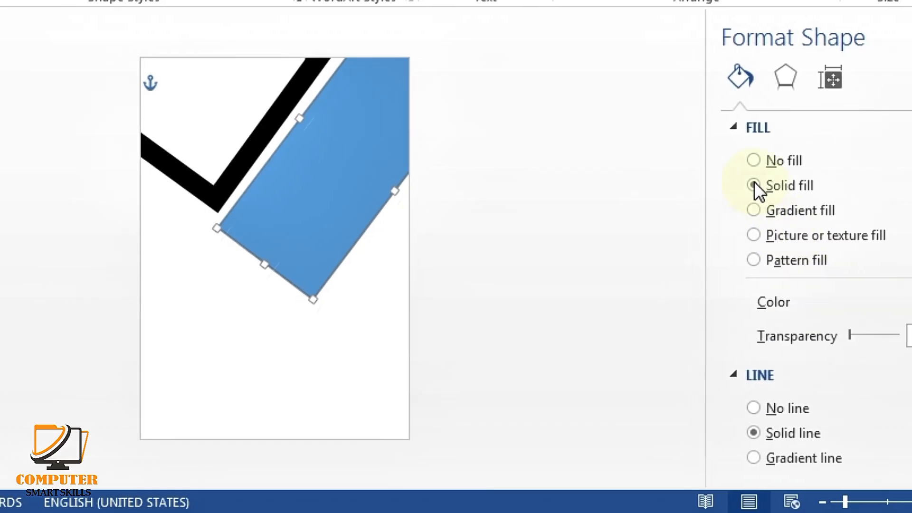
left_click(755, 212)
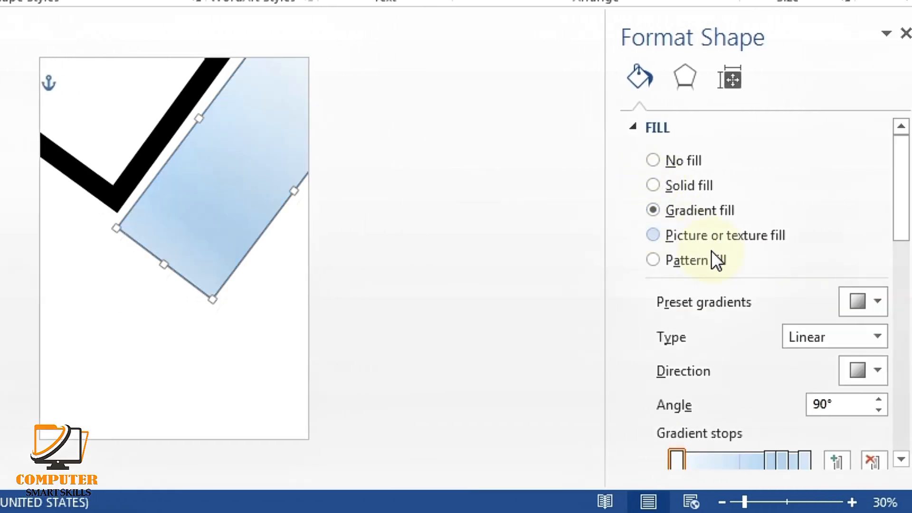
Delete the first two gradient stops and move the 83% stop to the 30% position.
left_click_drag(903, 238, 865, 298)
left_click(871, 309)
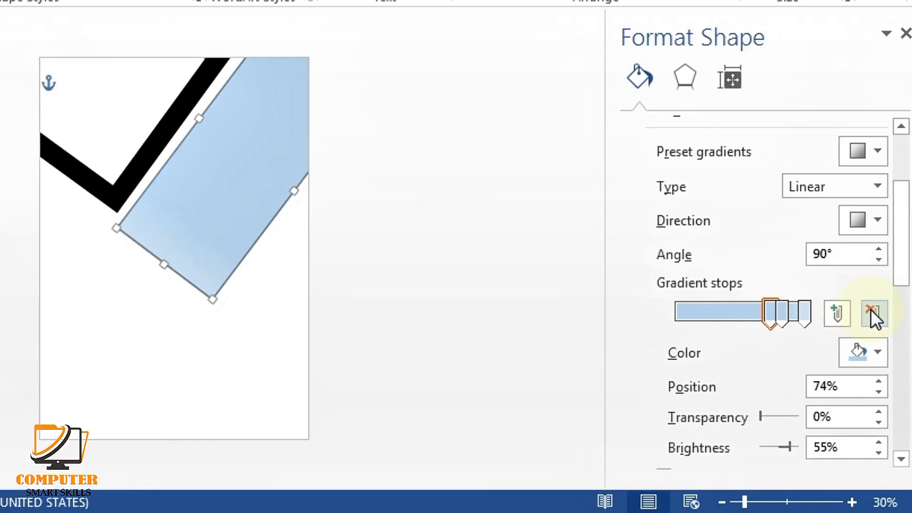
left_click(871, 309)
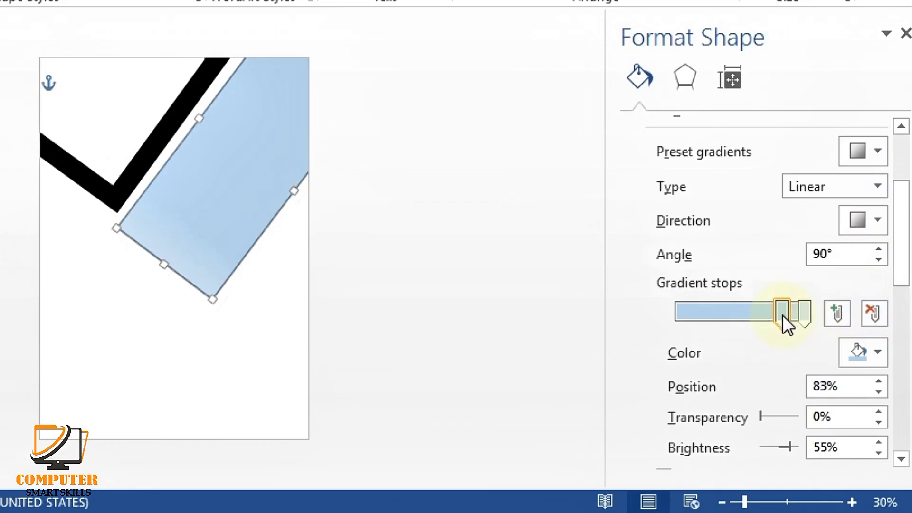
left_click_drag(783, 315, 712, 321)
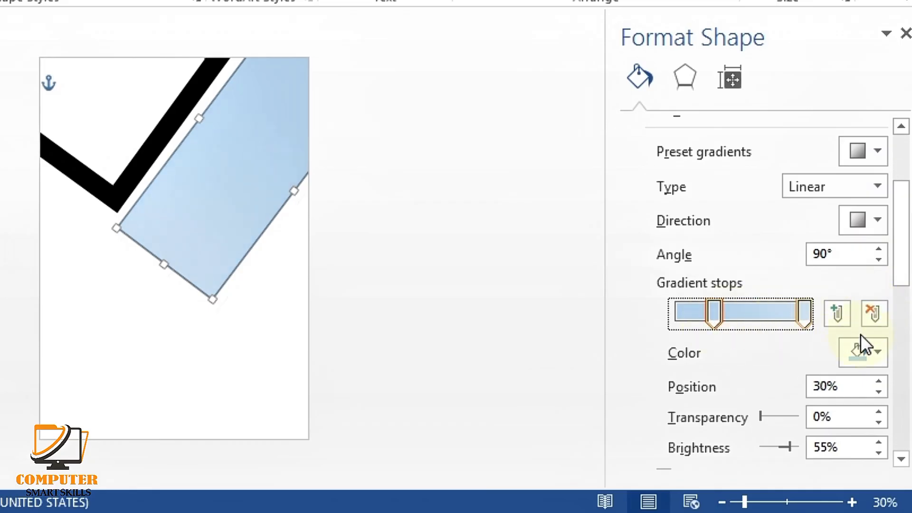
Give the 30% gradient stop a custom magenta color, RGB 216, 6, 216.
left_click(887, 354)
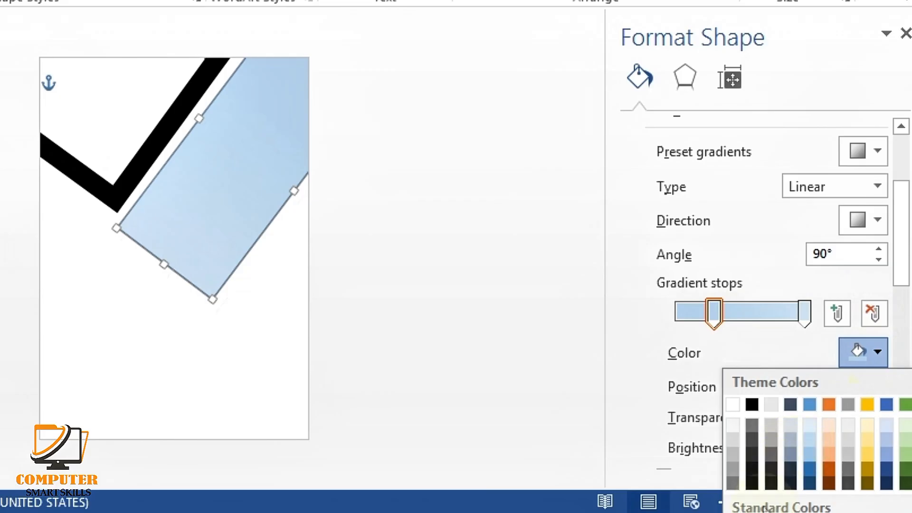
left_click(761, 512)
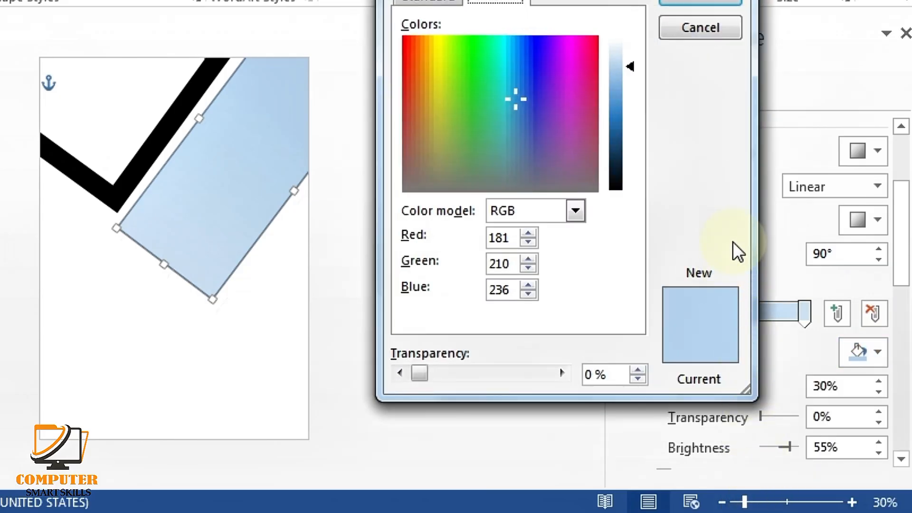
left_click_drag(518, 101, 576, 60)
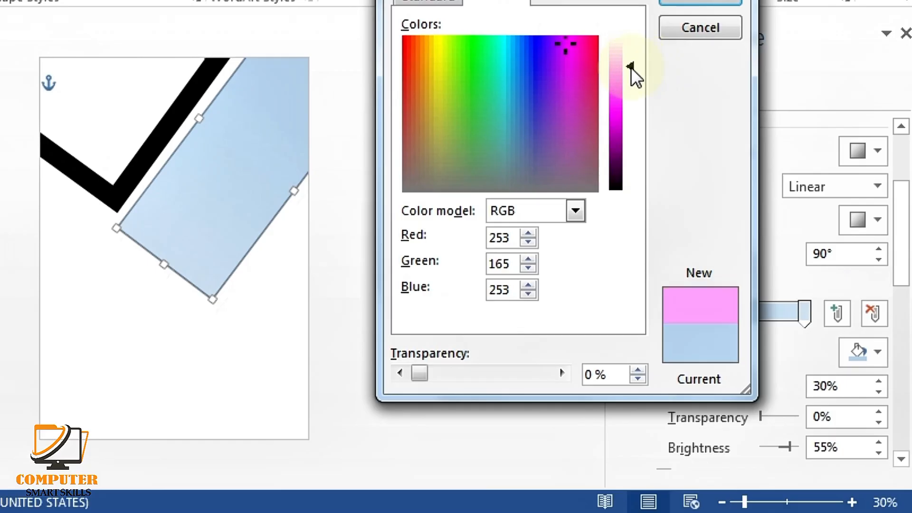
left_click_drag(631, 67, 634, 124)
left_click(700, 3)
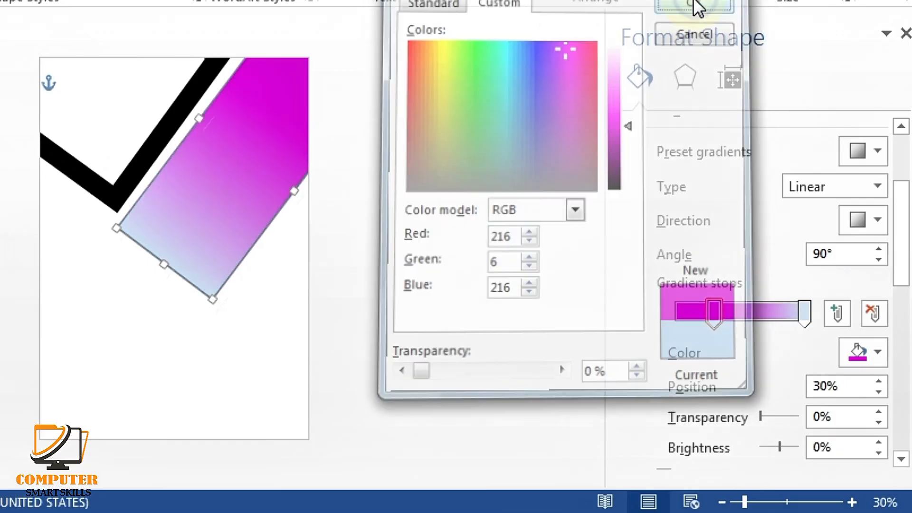
Set the color of the gradient stop at 100% to black.
left_click(805, 311)
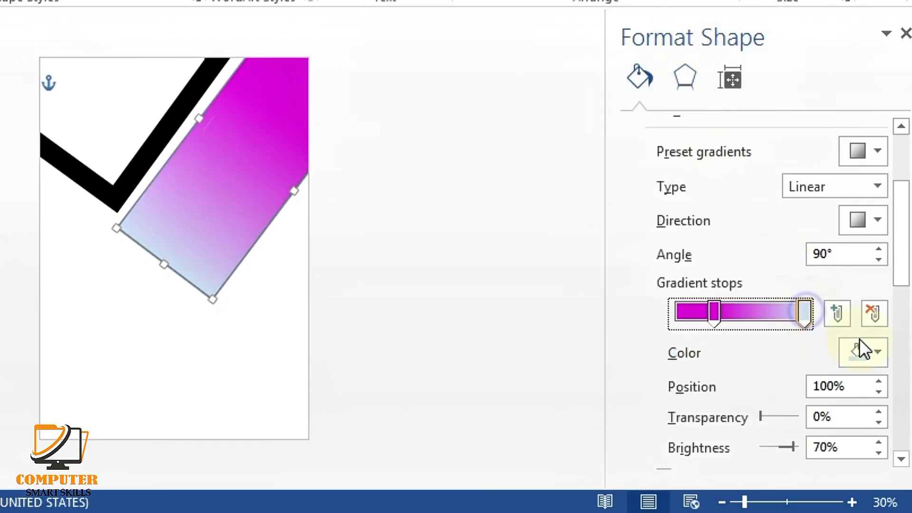
left_click(878, 352)
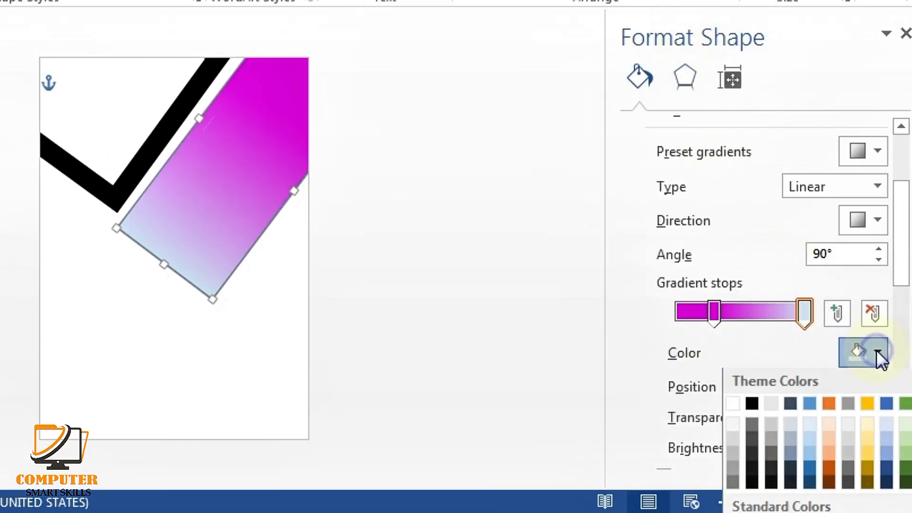
left_click(754, 402)
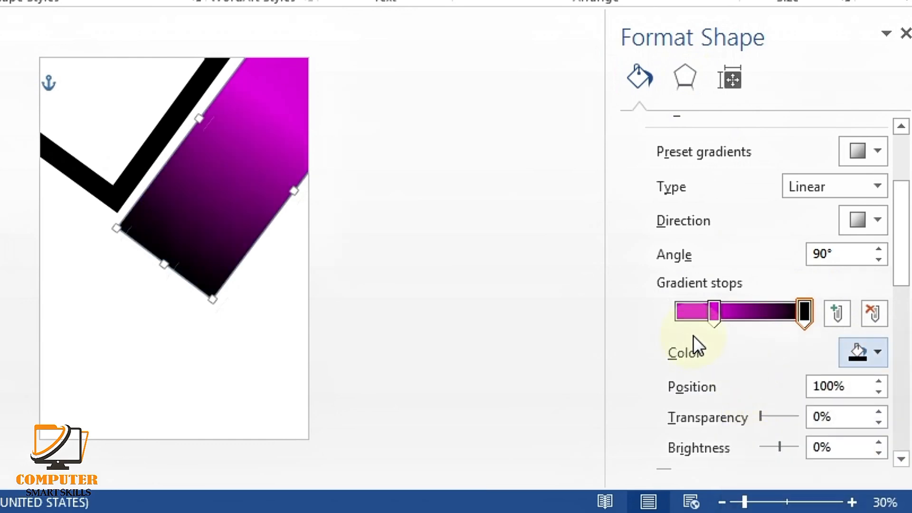
Remove the outline from the magenta-to-black gradient rectangle and deselect it.
left_click(905, 35)
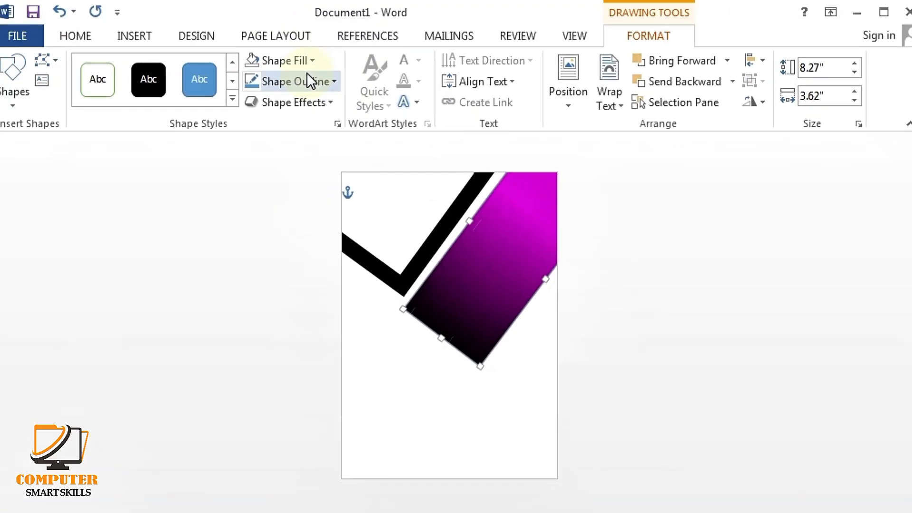
left_click(300, 81)
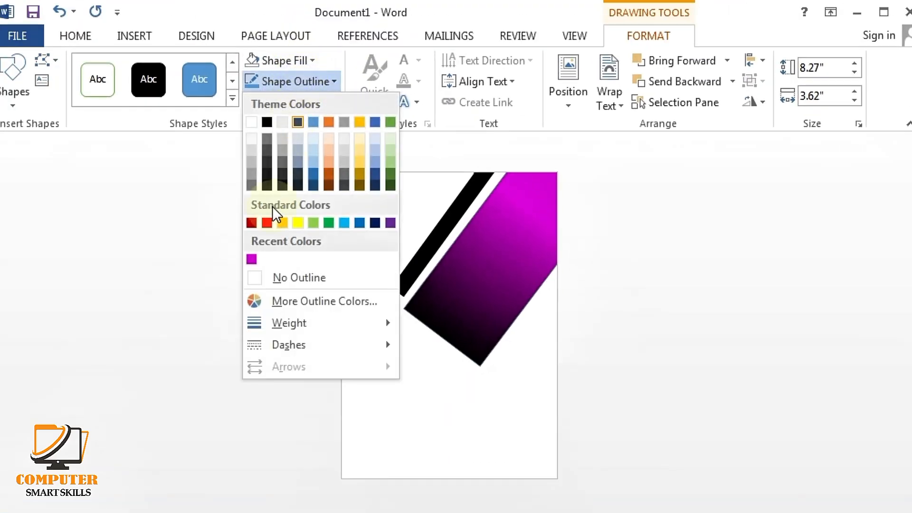
left_click(256, 284)
left_click(398, 387)
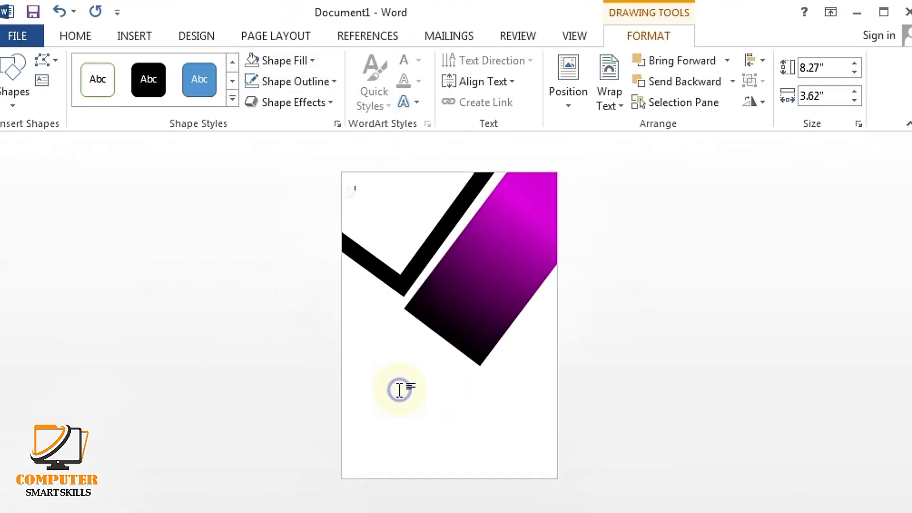
Draw a third rectangle about 7.38" high and 6.55" wide over the lower part of the page.
left_click(141, 38)
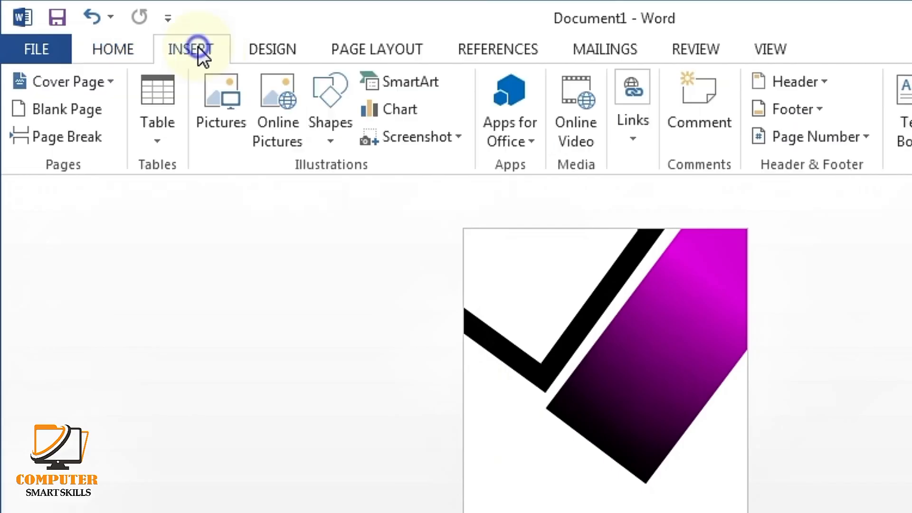
left_click(318, 87)
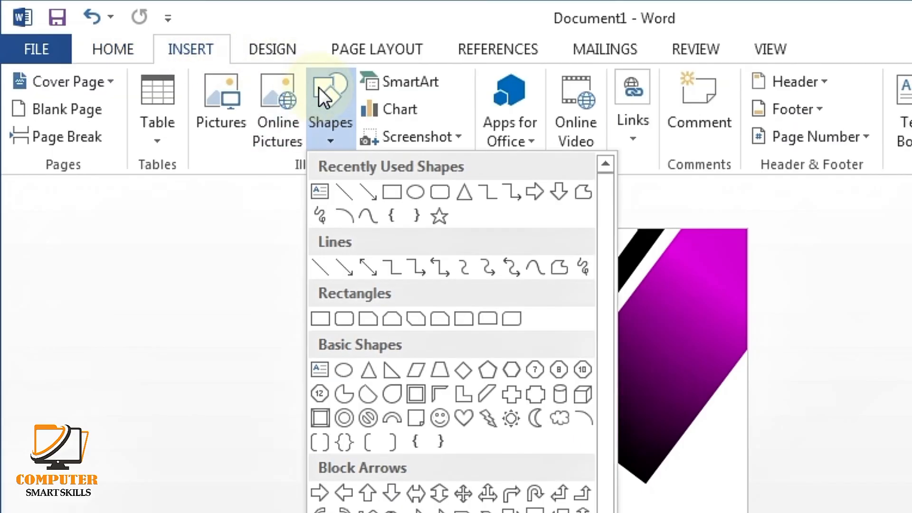
left_click(389, 194)
left_click_drag(429, 324, 639, 512)
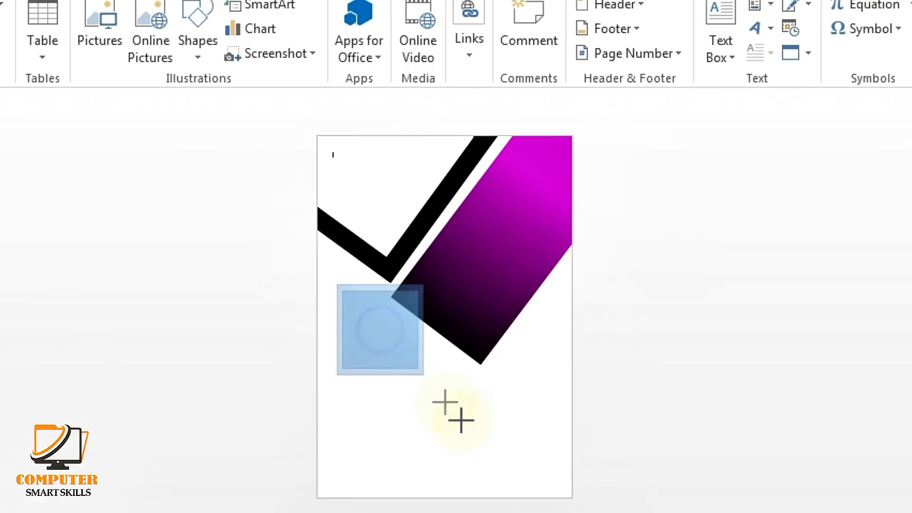
left_click_drag(474, 436, 483, 444)
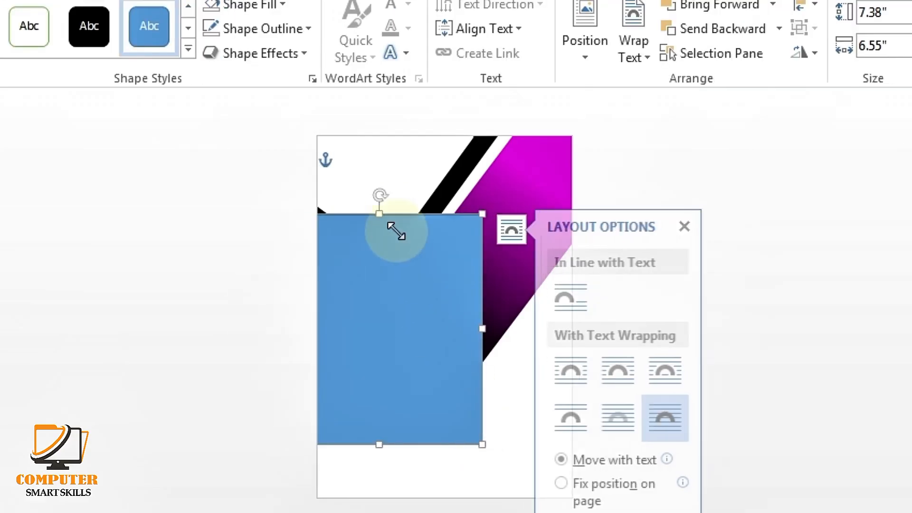
Rotate the third rectangle to match the tilt of the gradient rectangle and move it to the page's lower-right edge, parallel to it.
left_click(380, 195)
left_click_drag(380, 196, 464, 240)
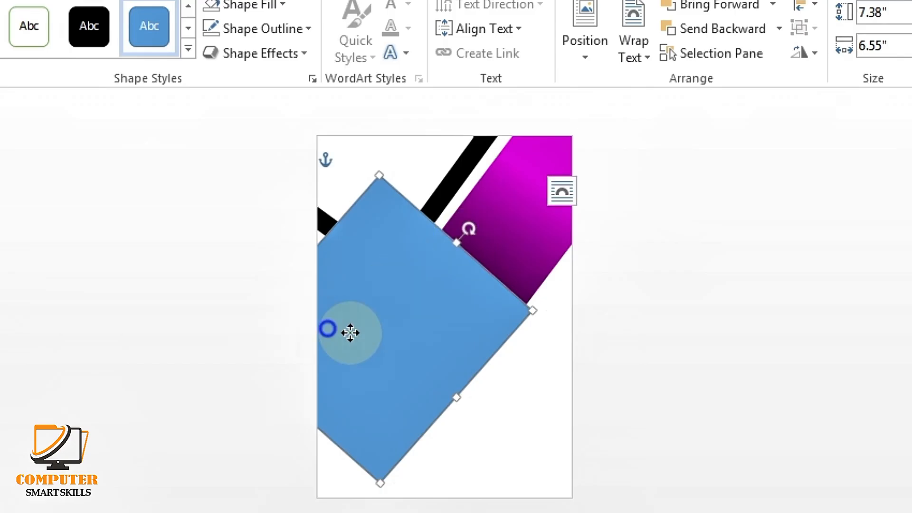
left_click_drag(350, 329, 464, 420)
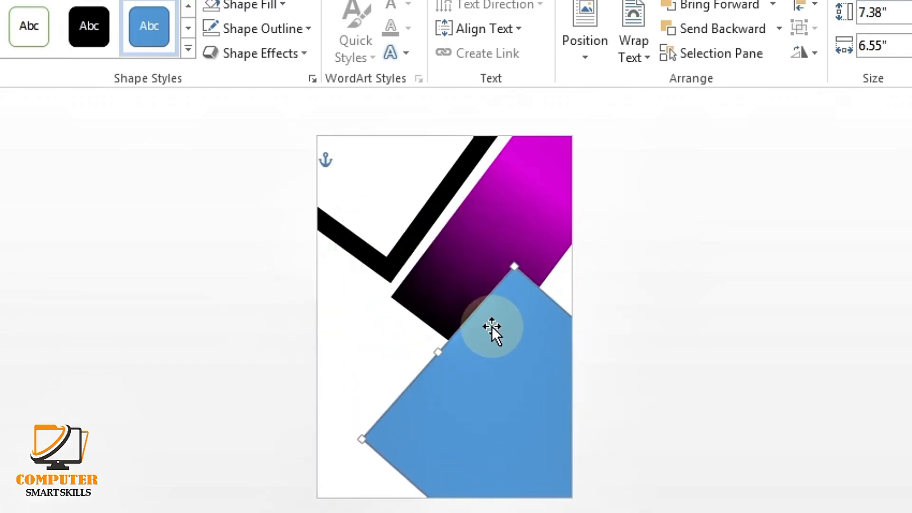
left_click_drag(493, 356, 432, 295)
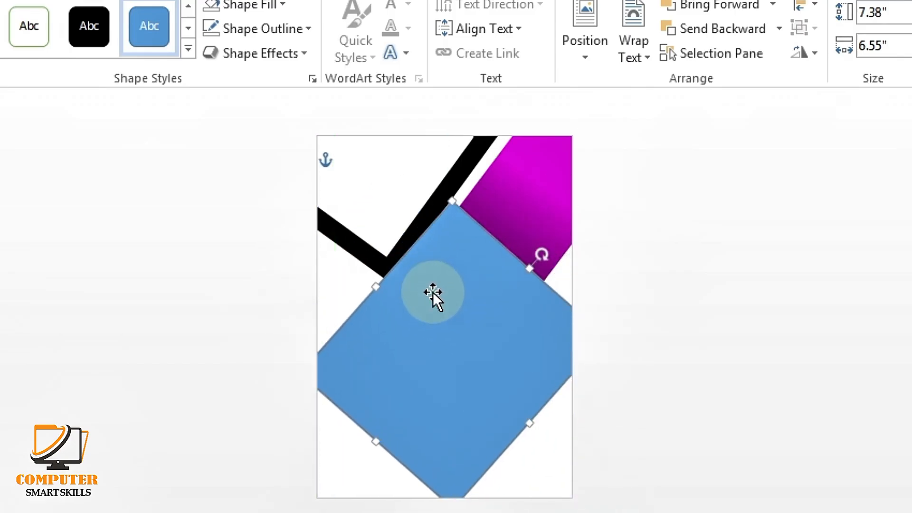
left_click_drag(543, 254, 534, 245)
left_click_drag(440, 326, 597, 352)
Narrow the gradient rectangle, move the blue rectangle closer beside it, and shorten the blue one to 7.26" high.
left_click(499, 306)
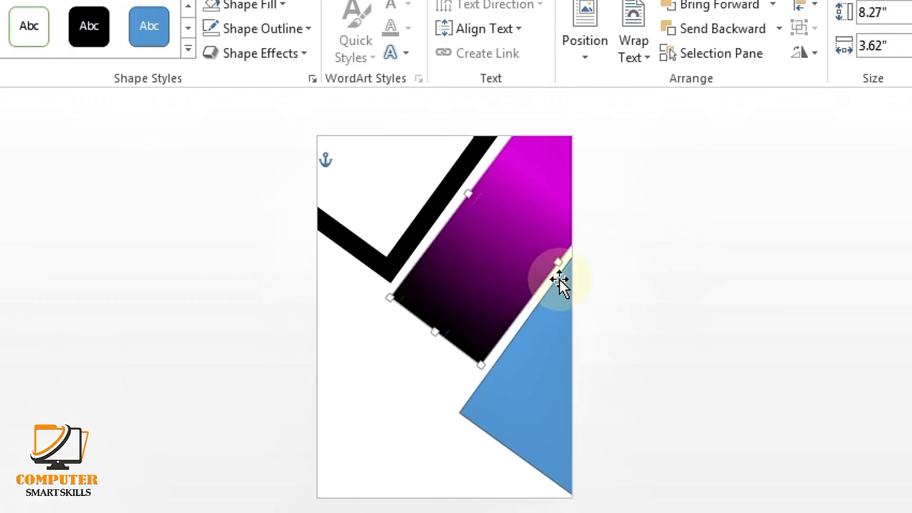
left_click_drag(558, 262, 540, 249)
left_click_drag(546, 342, 540, 310)
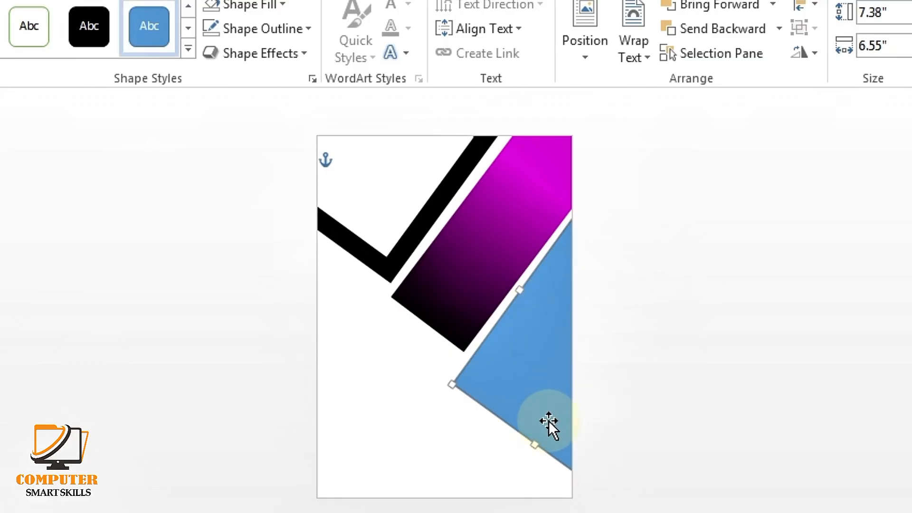
mouse_move(539, 445)
left_mouse_down()
mouse_move(536, 453)
mouse_move(536, 441)
left_mouse_up()
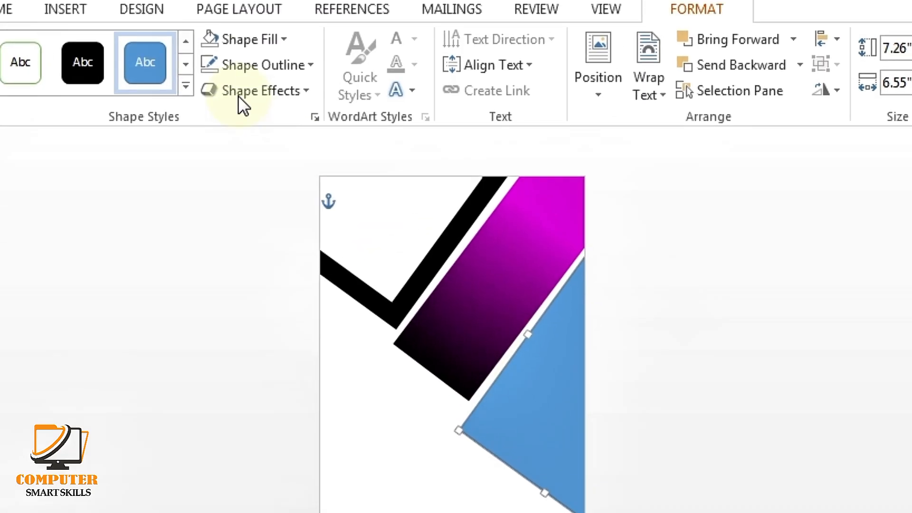
Remove the fill of the third rectangle and set its outline width to 8.5 pt using the custom line options.
left_click(244, 51)
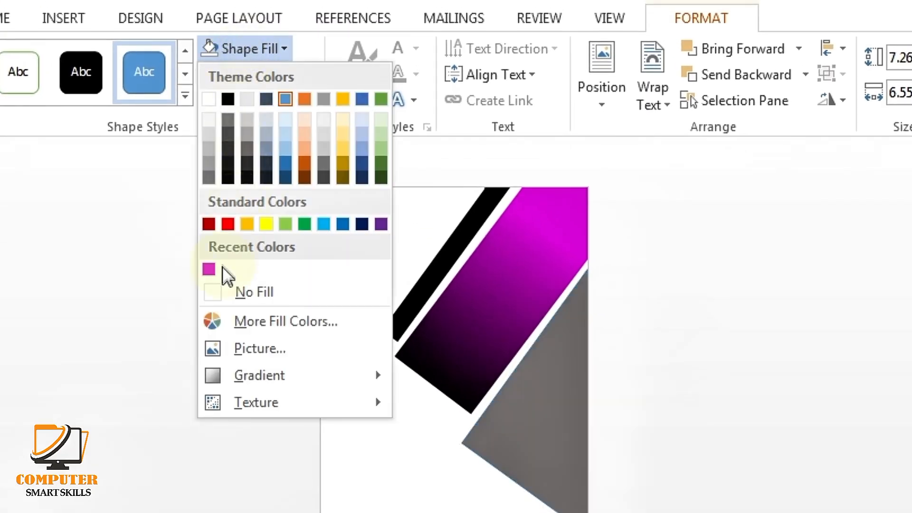
left_click(216, 289)
left_click(247, 81)
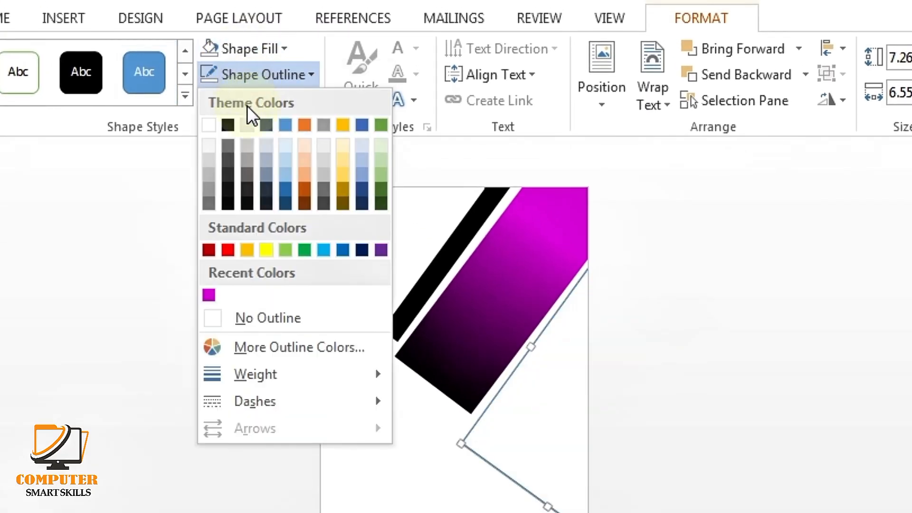
mouse_move(276, 380)
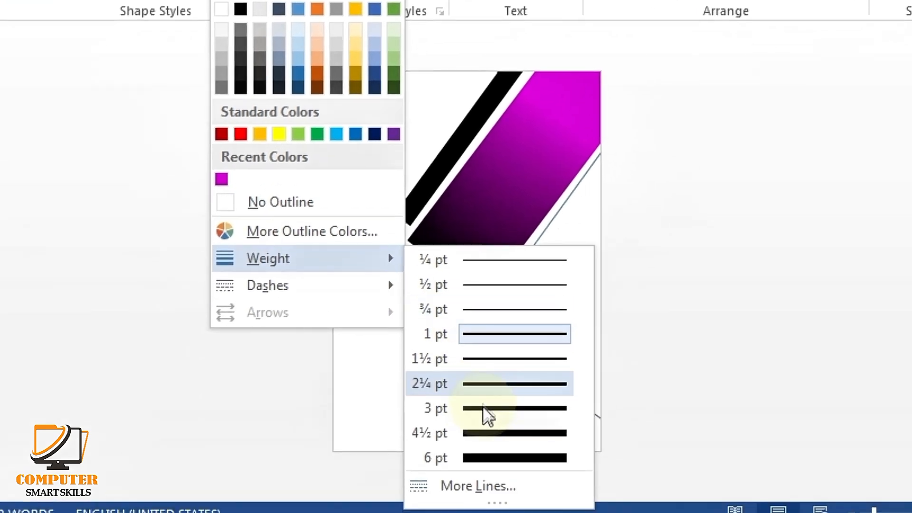
left_click(483, 486)
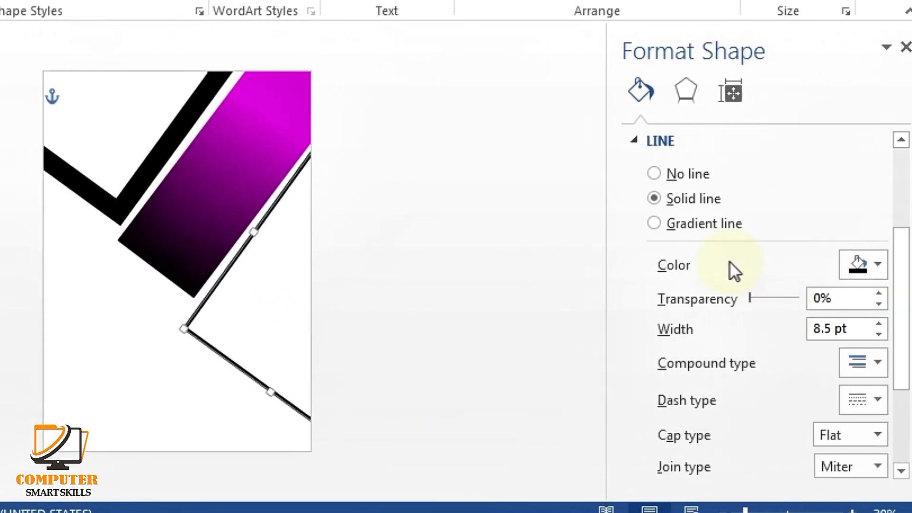
Switch the third rectangle's outline to a gradient line, delete the first two stops, and move the next stop to about 34%.
left_click(764, 247)
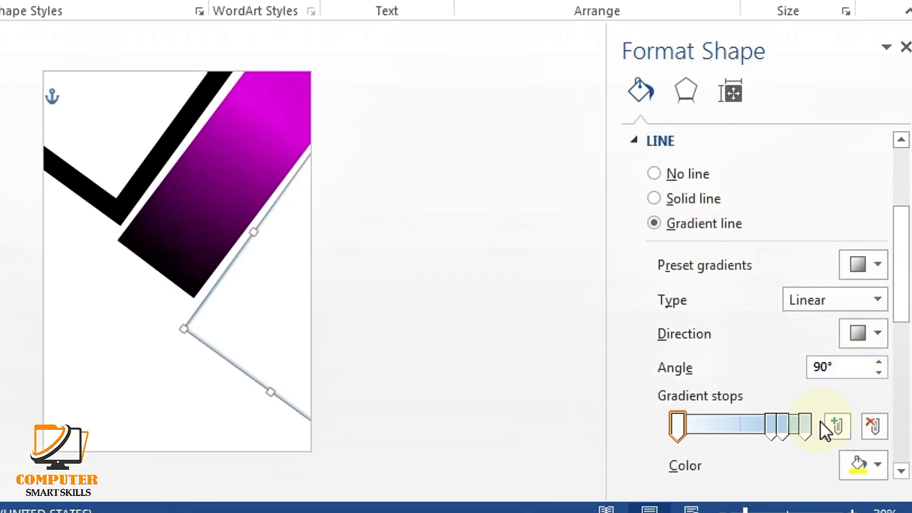
left_click(870, 428)
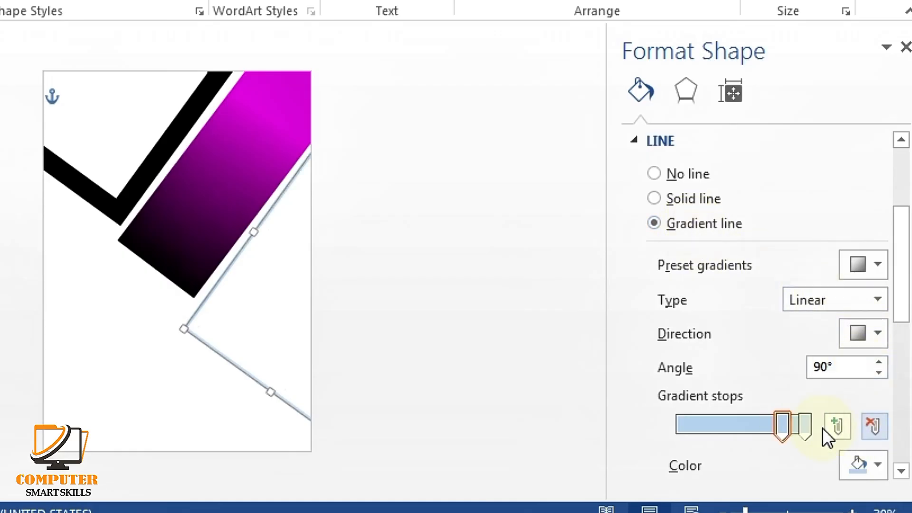
left_click_drag(785, 430, 719, 432)
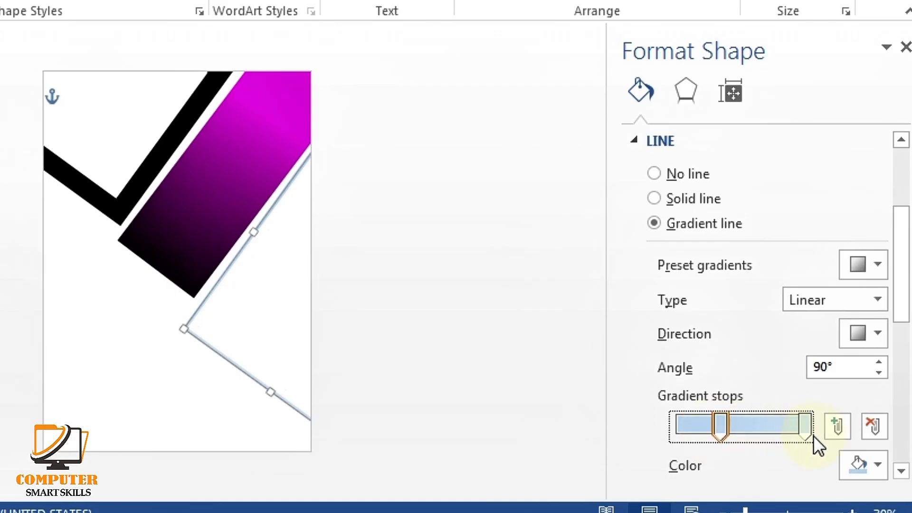
Color the outline gradient's first stop with the recent magenta and its last stop black, and close the shape formatting options.
left_click(874, 466)
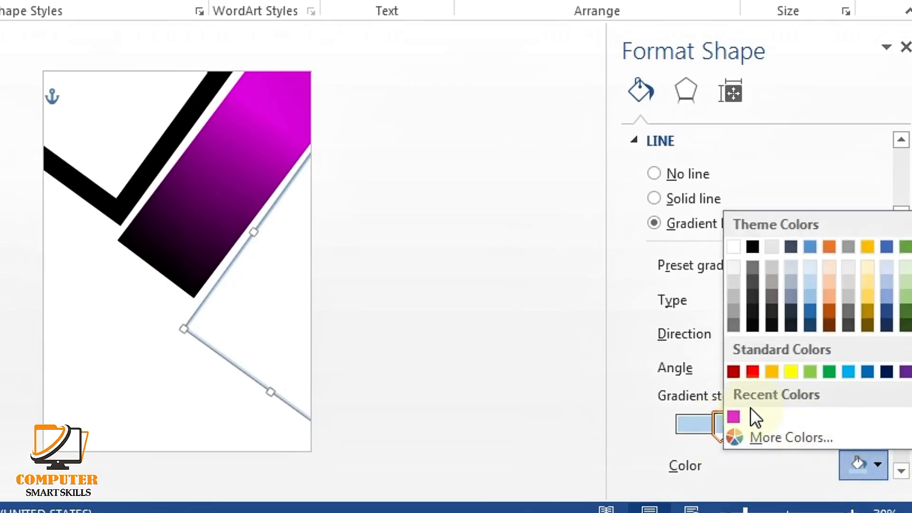
left_click(734, 415)
left_click(804, 425)
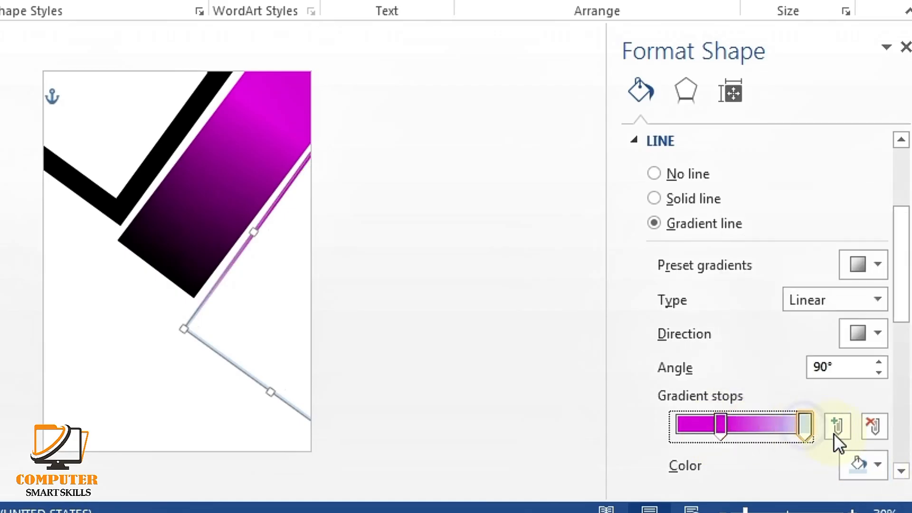
left_click(879, 462)
left_click(753, 247)
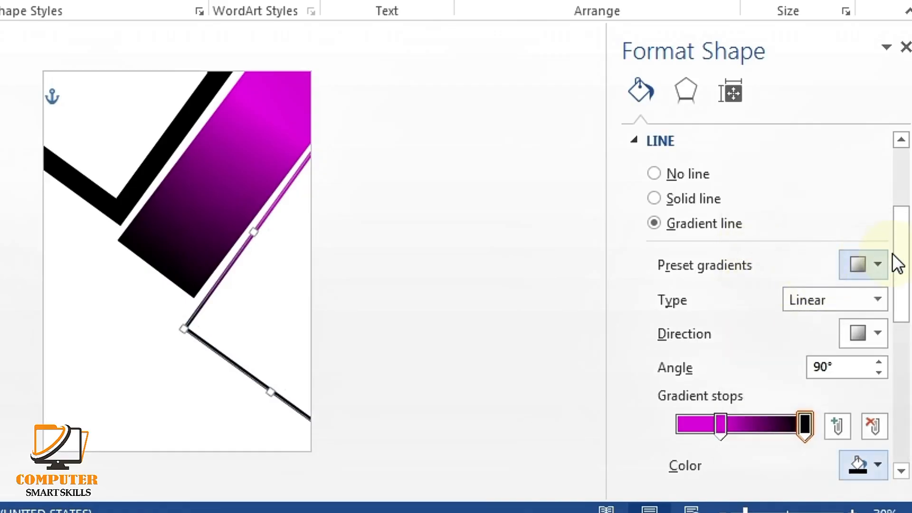
left_click(906, 48)
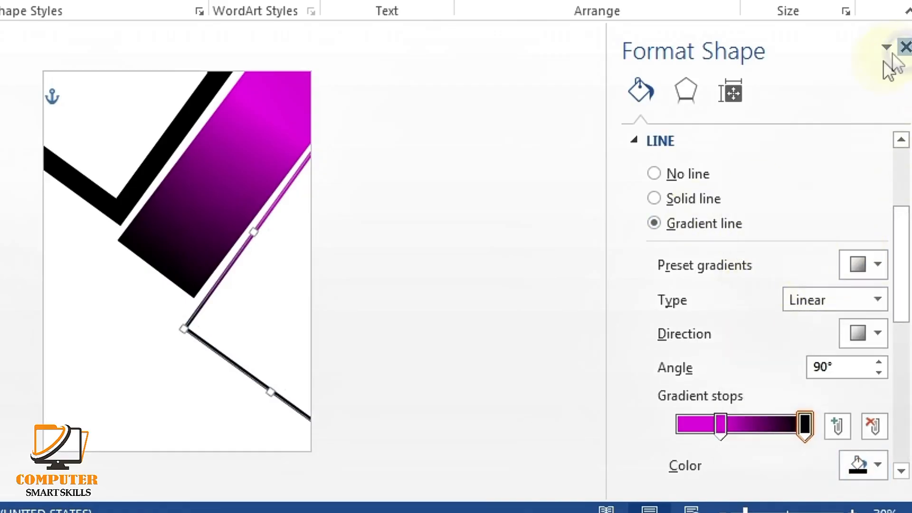
left_click(330, 352)
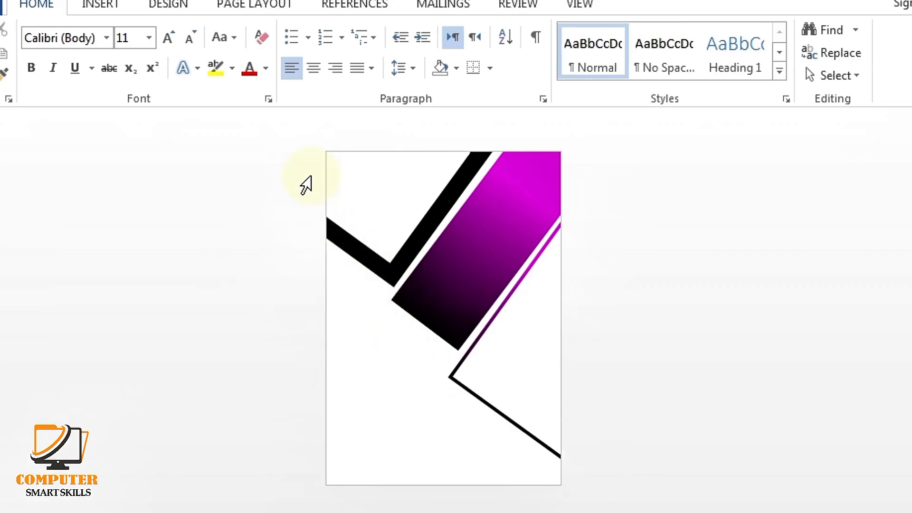
Draw a right triangle about 6.24" high and 9.27" wide in the page's bottom-left corner and rotate it slightly clockwise.
left_click(102, 8)
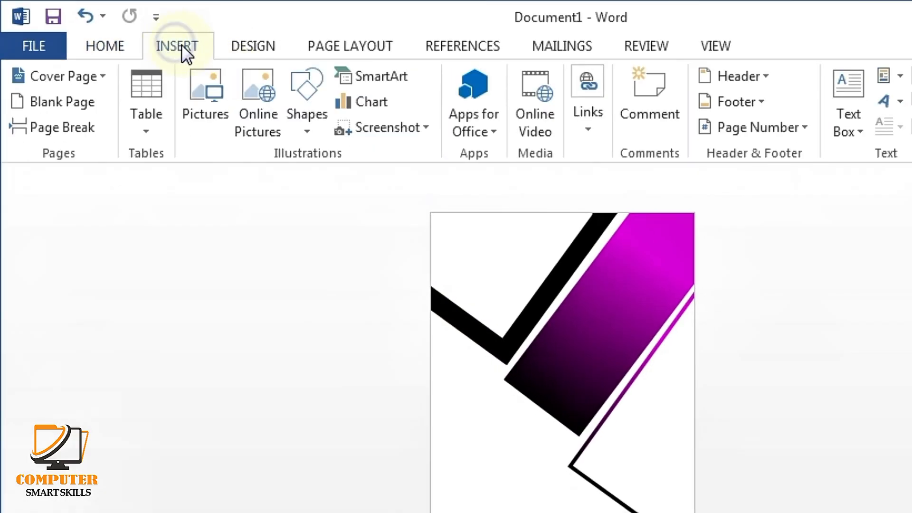
left_click(301, 85)
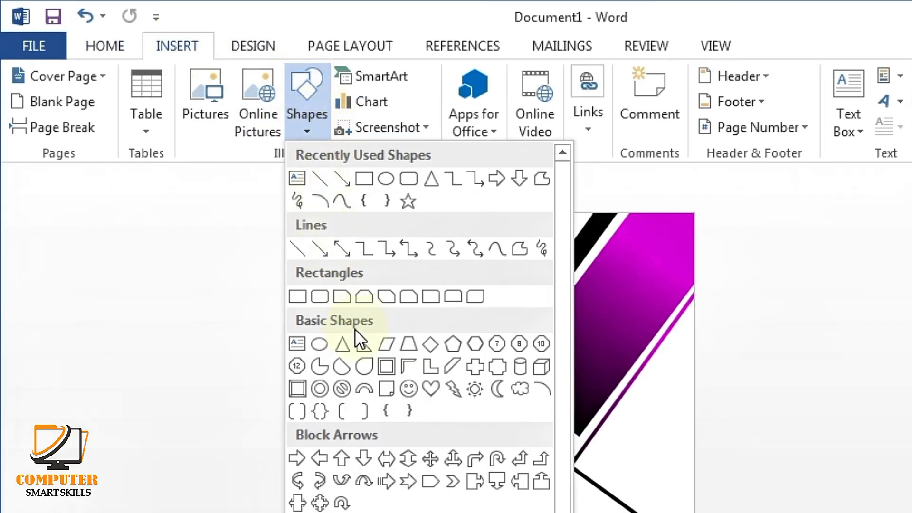
left_click(363, 350)
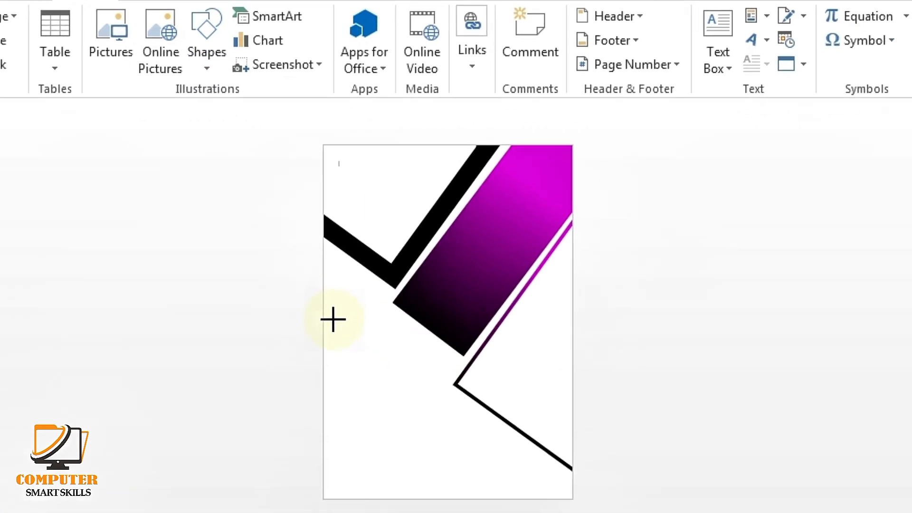
mouse_move(333, 319)
left_mouse_down()
mouse_move(350, 351)
mouse_move(428, 421)
mouse_move(518, 471)
mouse_move(615, 506)
left_mouse_up()
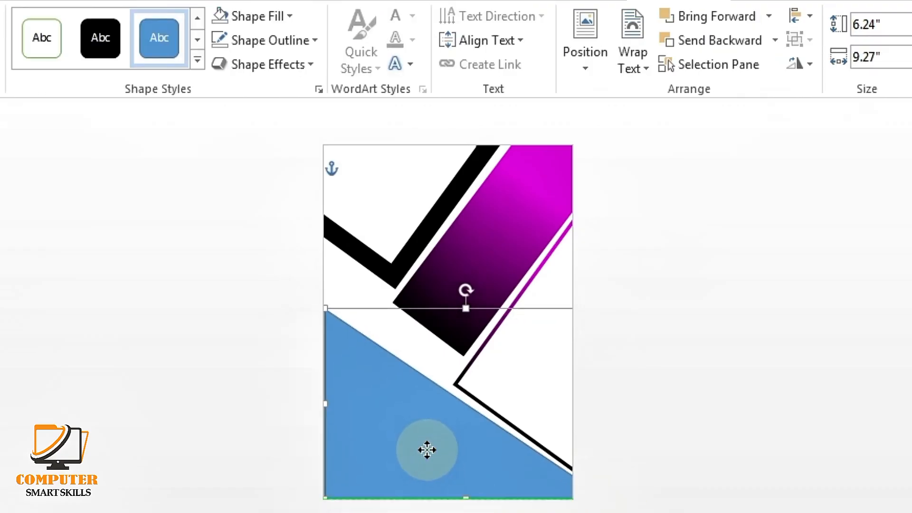
left_click_drag(427, 450, 424, 450)
left_click_drag(463, 292, 458, 312)
Change the right triangle's fill to a gradient fill using the additional gradient options.
left_click(390, 76)
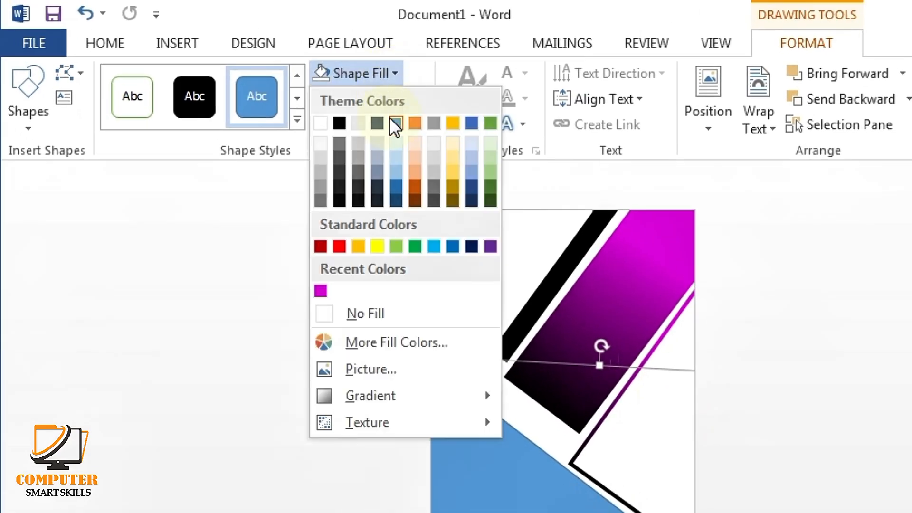
mouse_move(375, 395)
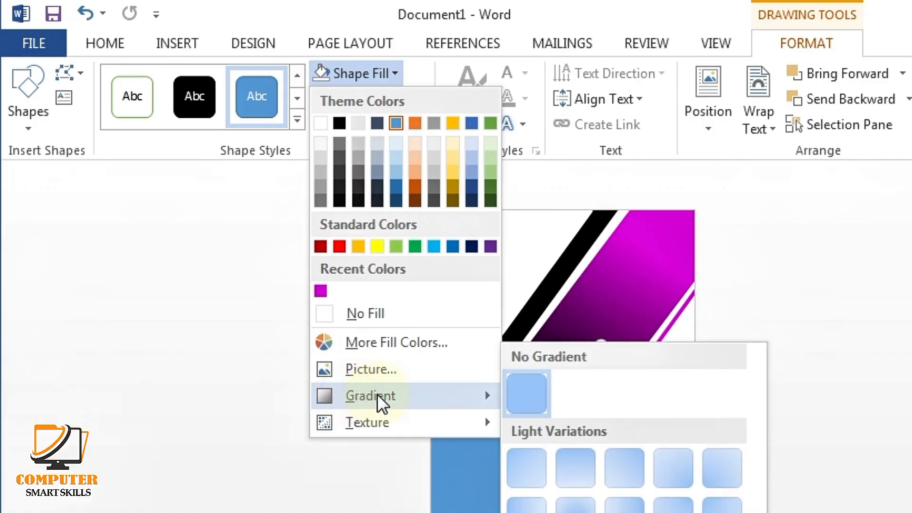
left_click(547, 512)
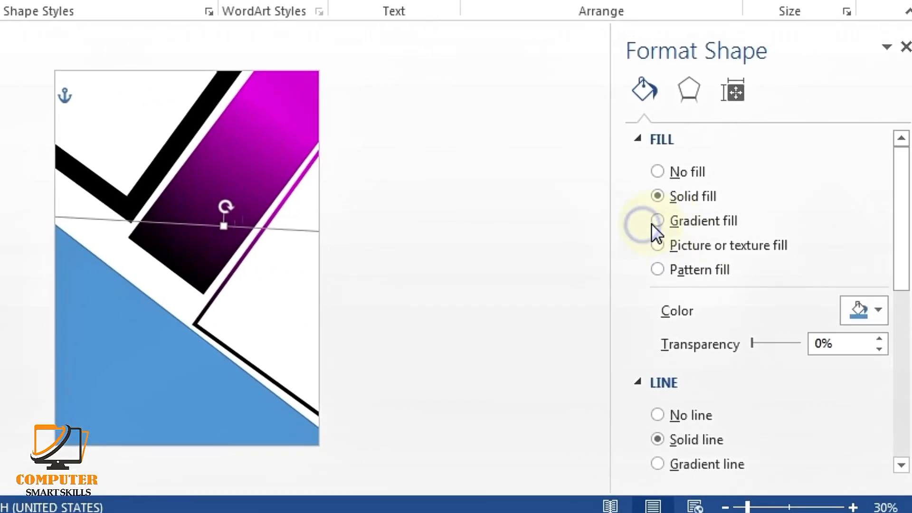
left_click(657, 220)
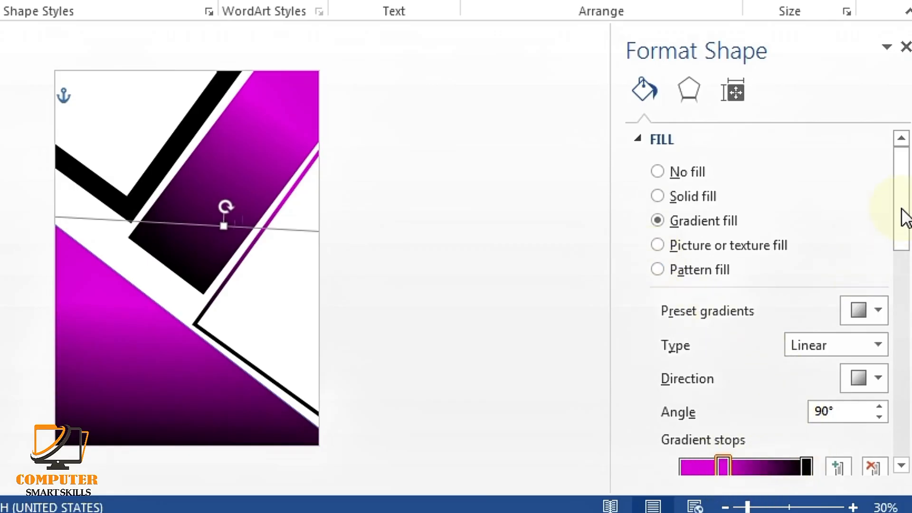
Recolor the right triangle's gradient so its first stop is black and its last stop is the recent magenta.
left_click_drag(906, 219, 906, 265)
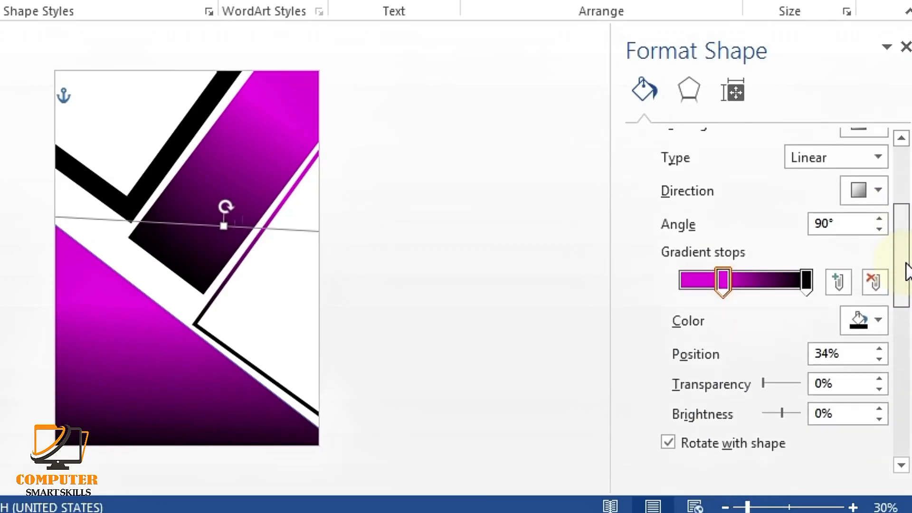
left_click(723, 278)
left_click(878, 320)
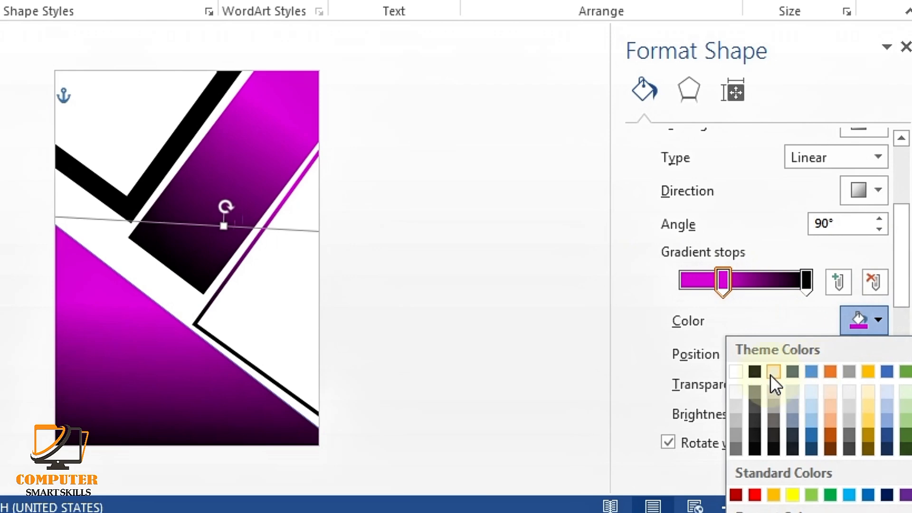
left_click(754, 372)
left_click(807, 280)
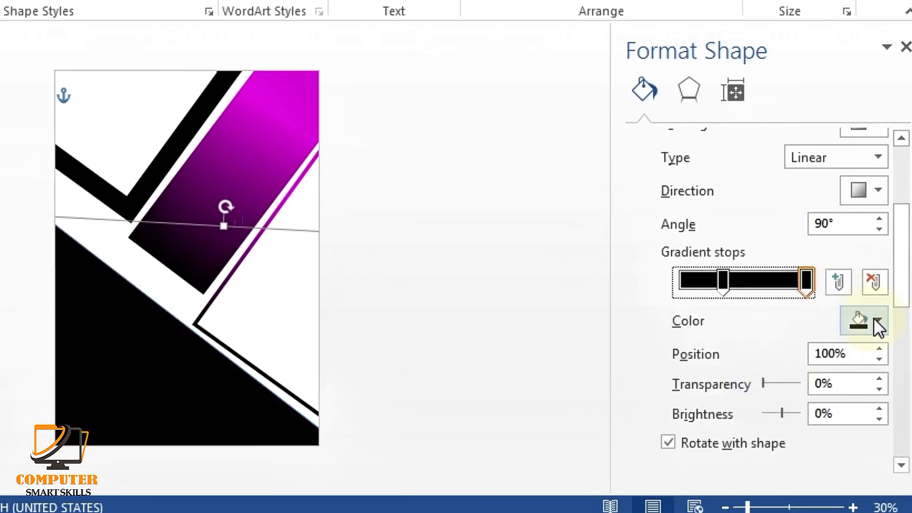
left_click(877, 320)
left_click(736, 512)
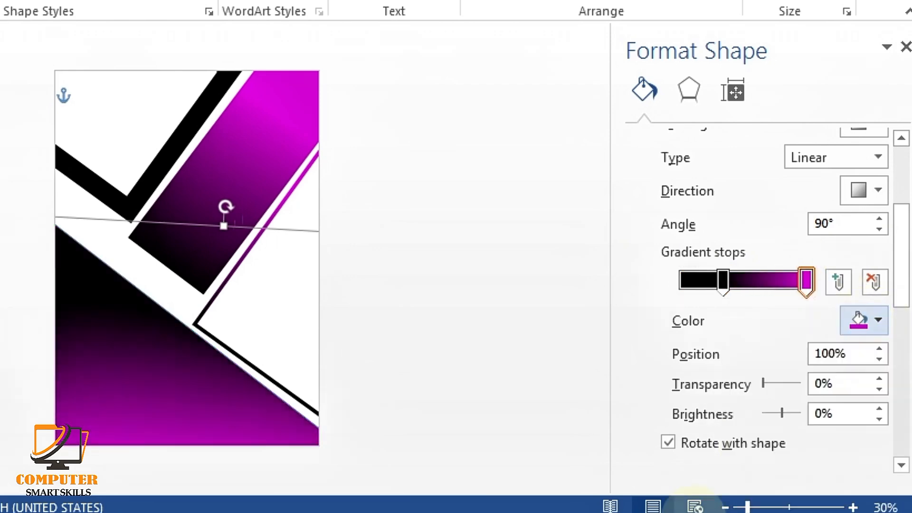
Move the right triangle's black gradient stop to about 15% and its magenta stop to about 89%, and close the shape formatting options.
left_click(722, 281)
left_click_drag(723, 283, 697, 288)
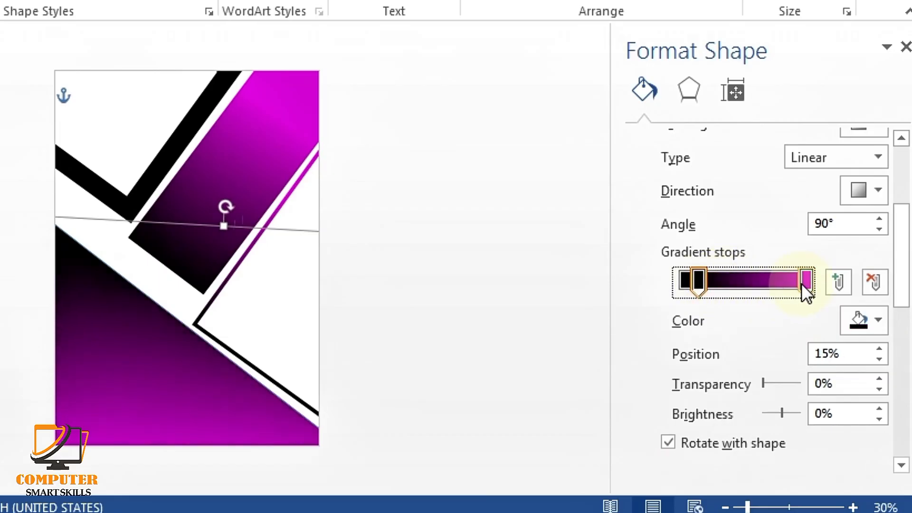
mouse_move(803, 283)
left_mouse_down()
mouse_move(775, 292)
mouse_move(790, 295)
left_mouse_up()
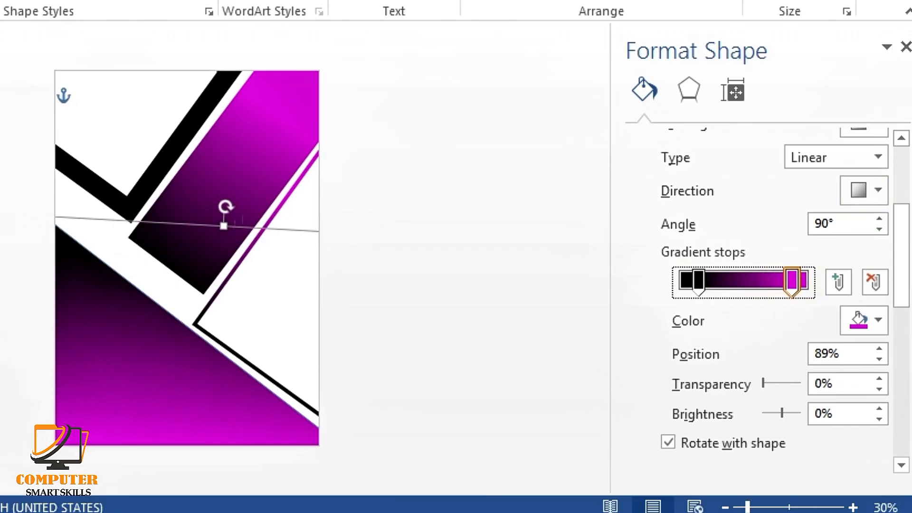
left_click(905, 46)
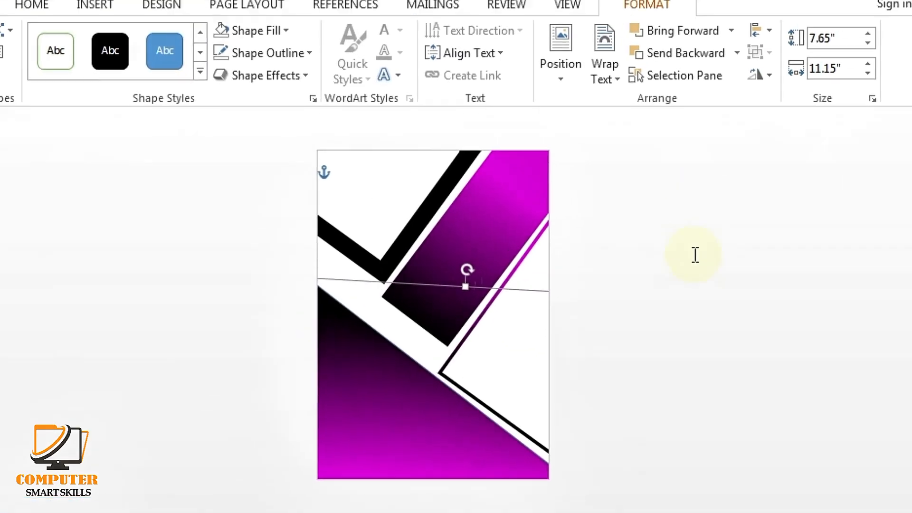
left_click(656, 285)
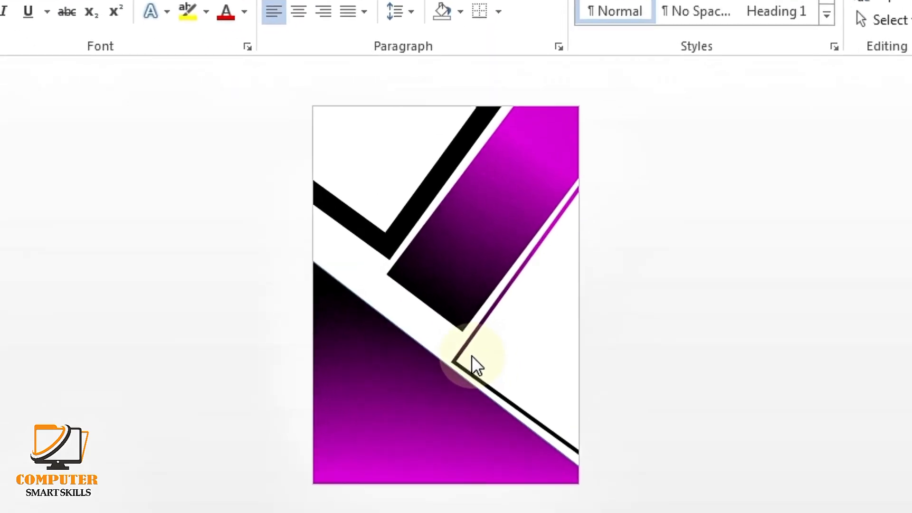
Edit the points of the gradient-outlined rectangle and pull its lower-left corner slightly inward, away from the right triangle.
left_click(447, 371)
right_click(447, 371)
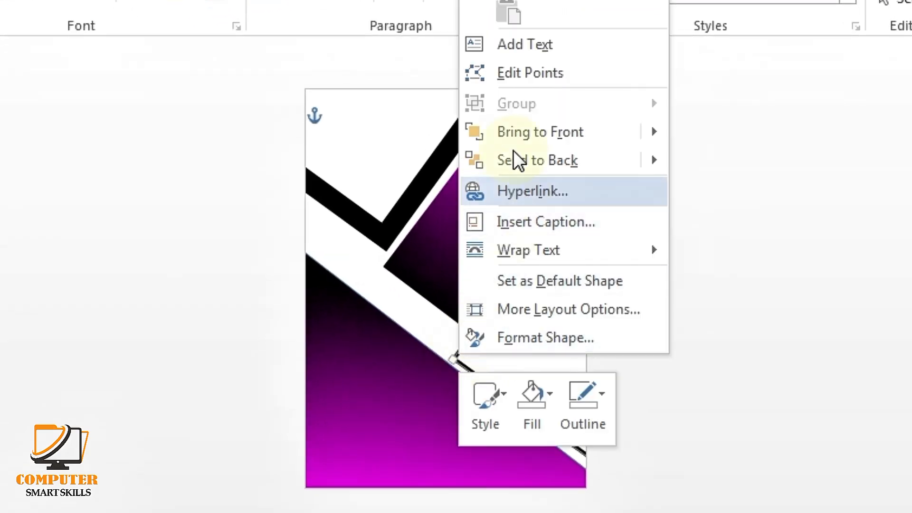
left_click(523, 75)
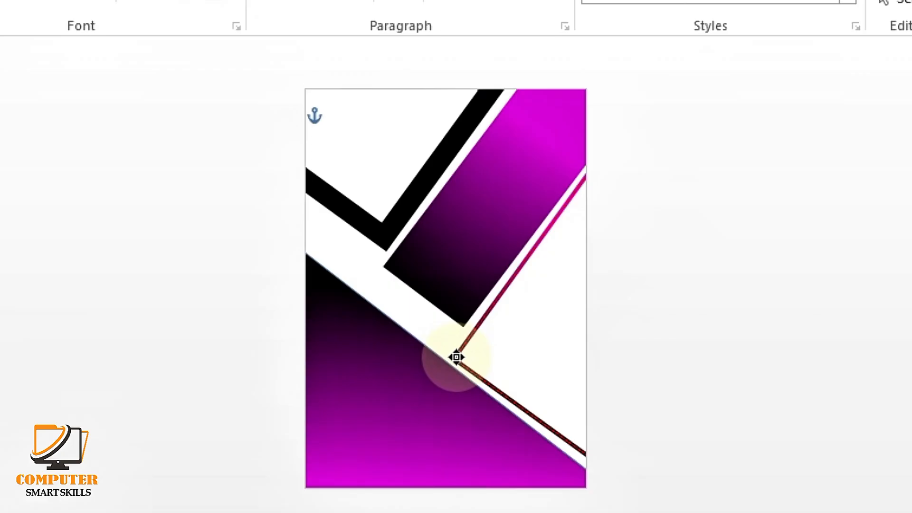
left_click_drag(457, 357, 462, 351)
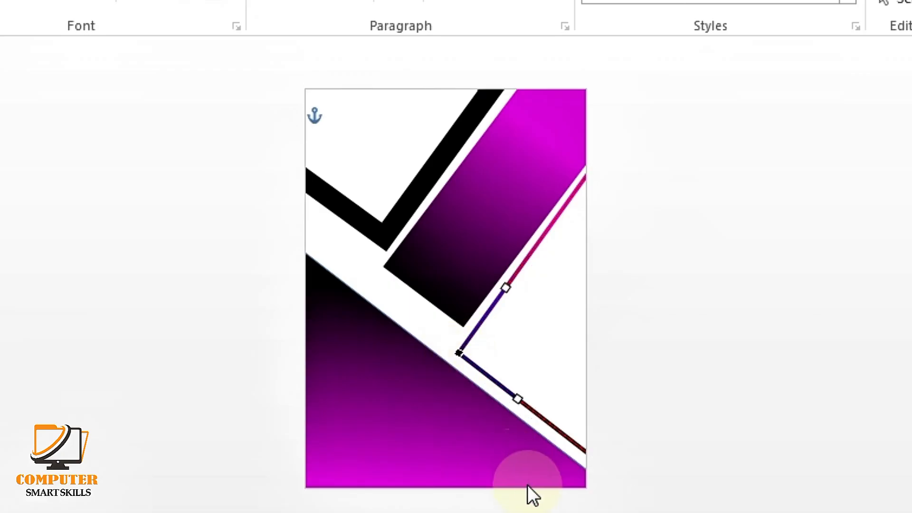
left_click(663, 398)
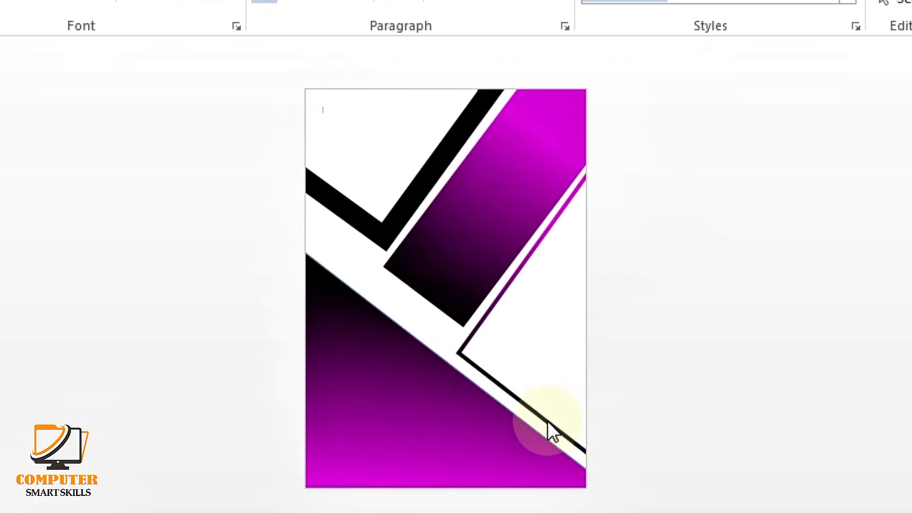
Stretch the gradient-outlined rectangle's lower edge slightly toward the right triangle's slanted side.
left_click(528, 420)
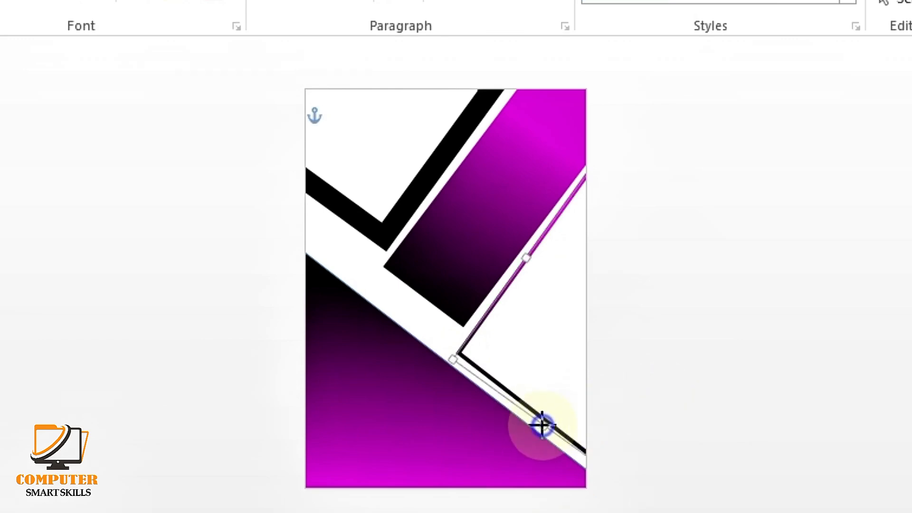
left_click_drag(543, 425, 542, 429)
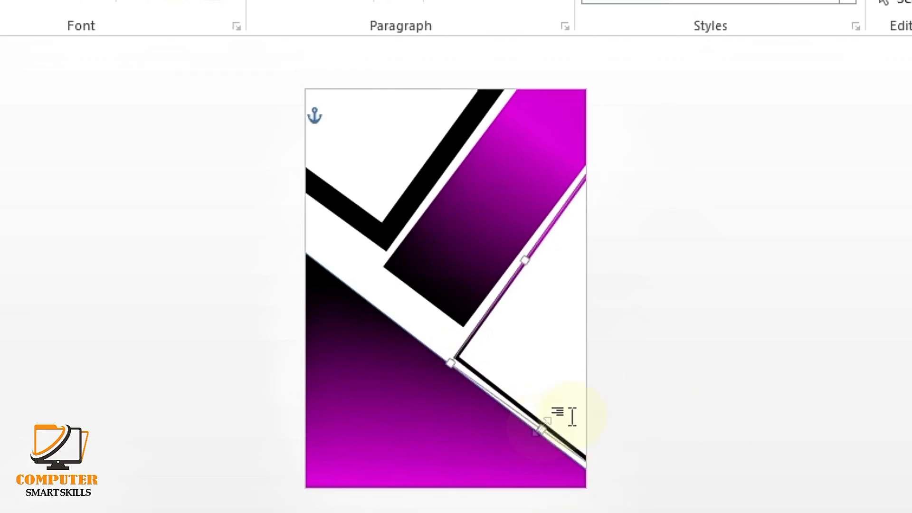
left_click(662, 393)
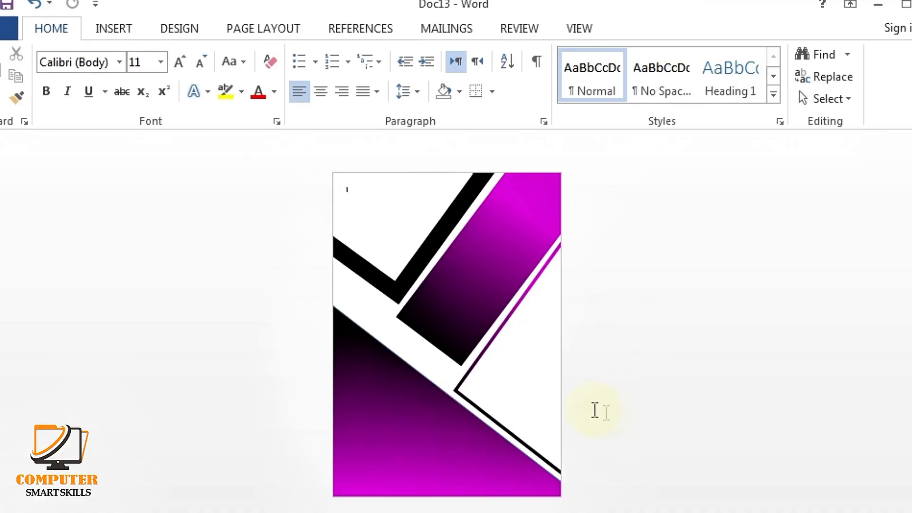
Draw an isosceles triangle about 3.17" high and 3.68" wide over the right triangle's slanted side and rotate it 90° clockwise.
left_click(114, 28)
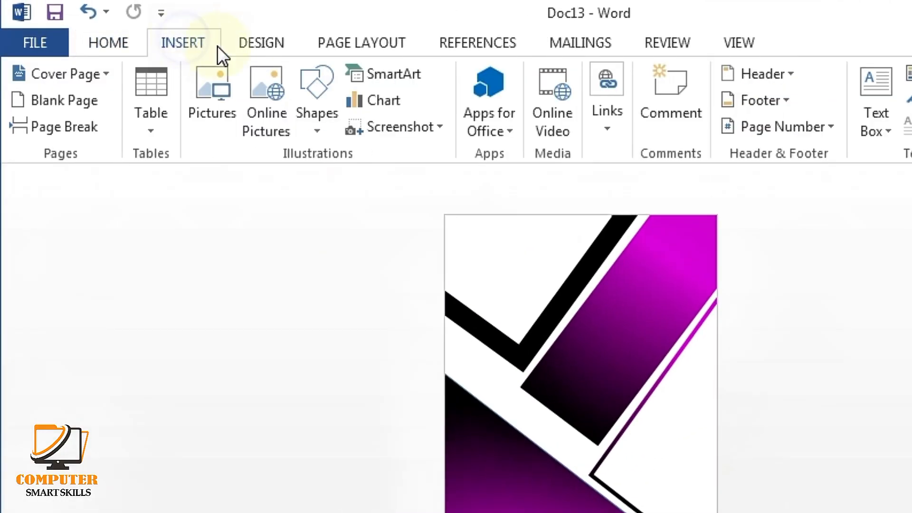
left_click(318, 80)
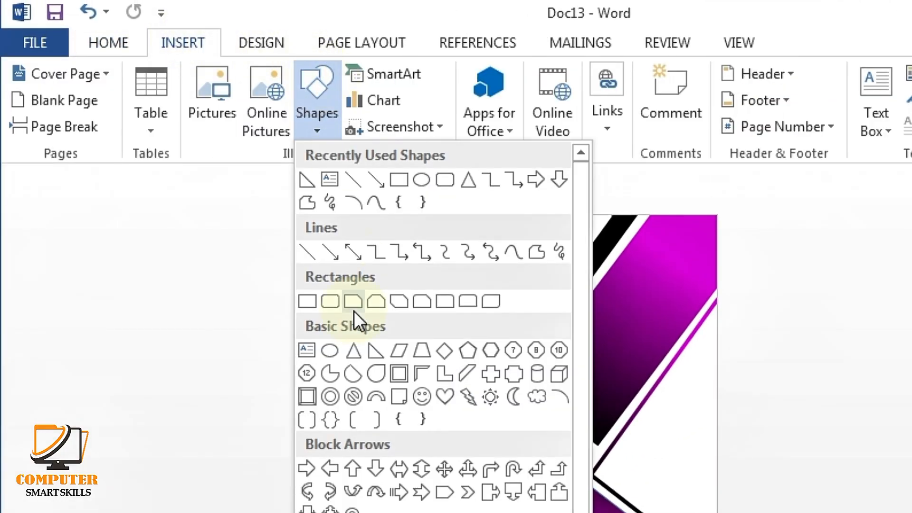
left_click(353, 350)
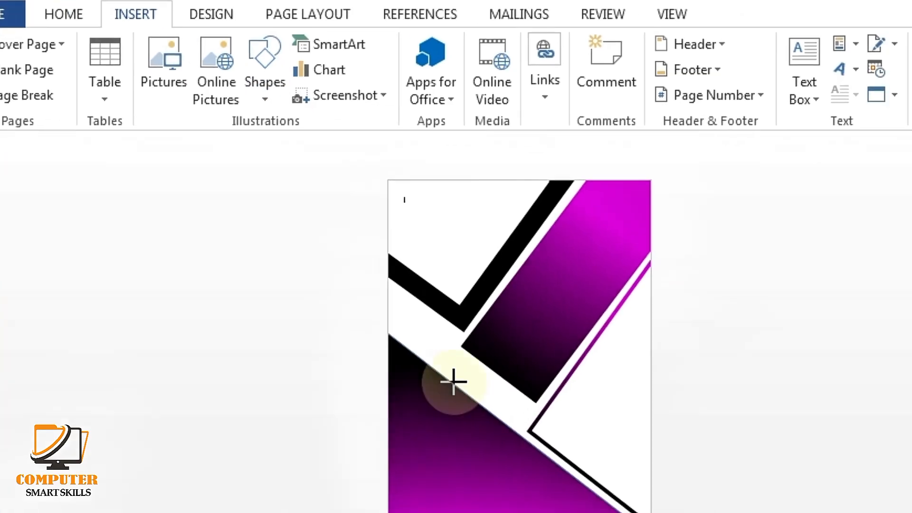
left_click_drag(422, 345, 464, 405)
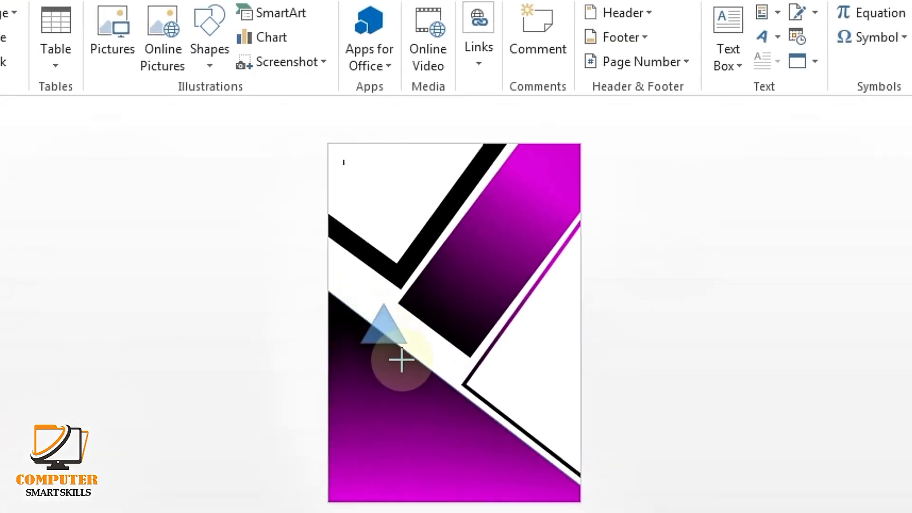
mouse_move(401, 359)
left_mouse_down()
mouse_move(442, 403)
mouse_move(472, 402)
left_mouse_up()
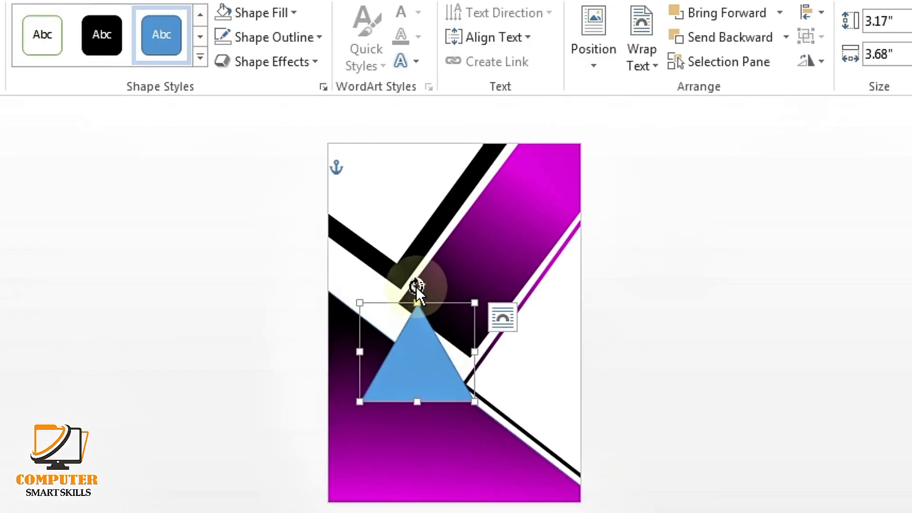
left_click_drag(417, 286, 480, 352)
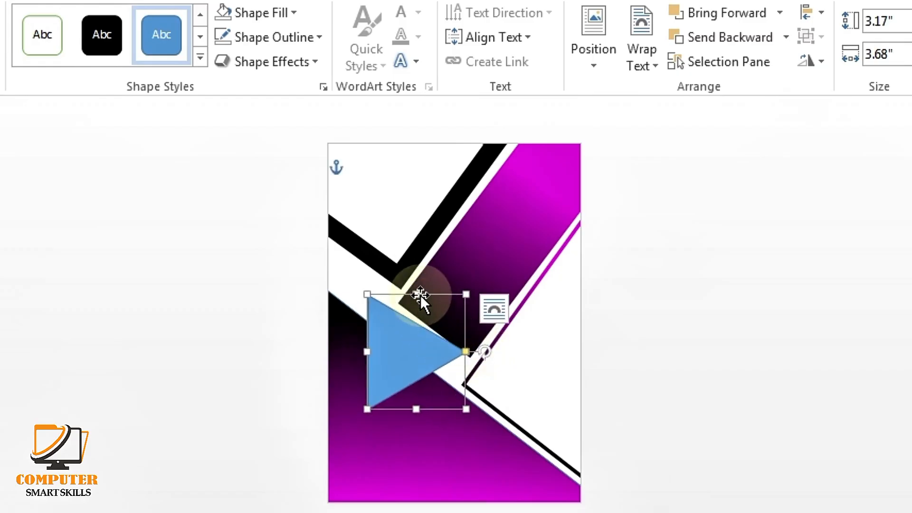
Widen the blue triangle's base to about 4.27" with its tip shifted down, and move it partly beyond the page's left edge.
left_click_drag(421, 295, 419, 262)
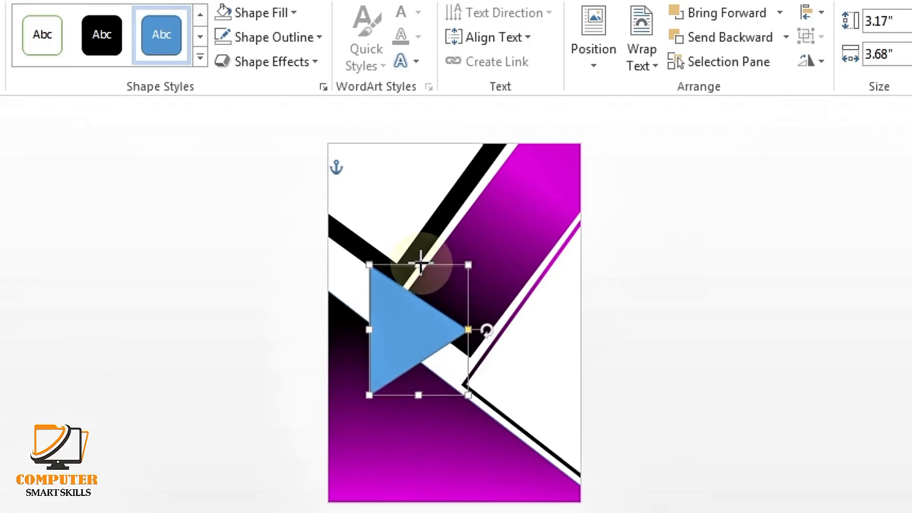
left_click_drag(466, 329, 369, 338)
key("Left")
key("Left")
key("Left")
key("Left")
key("Left")
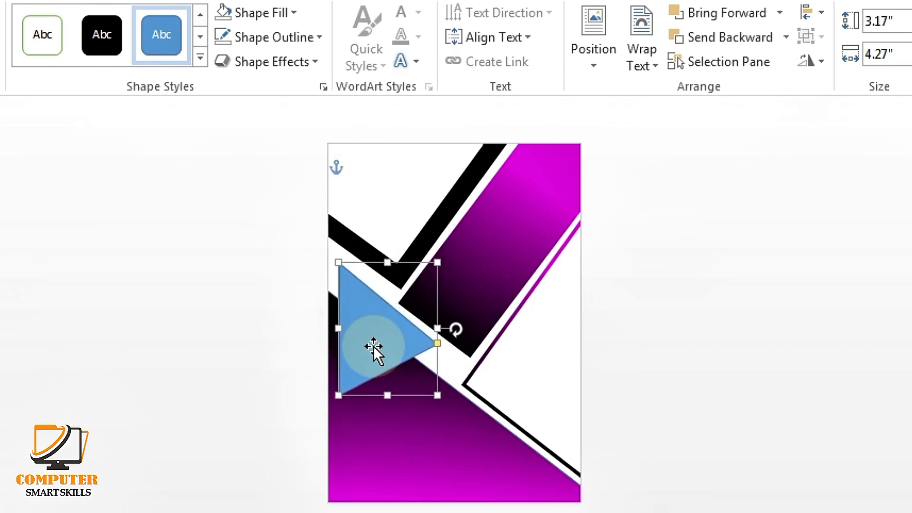
key("Left")
key("Left")
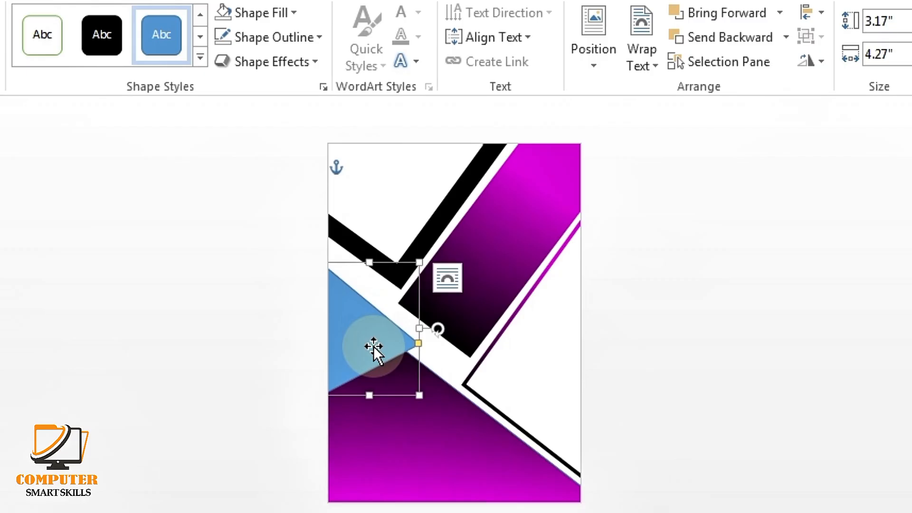
key("Up")
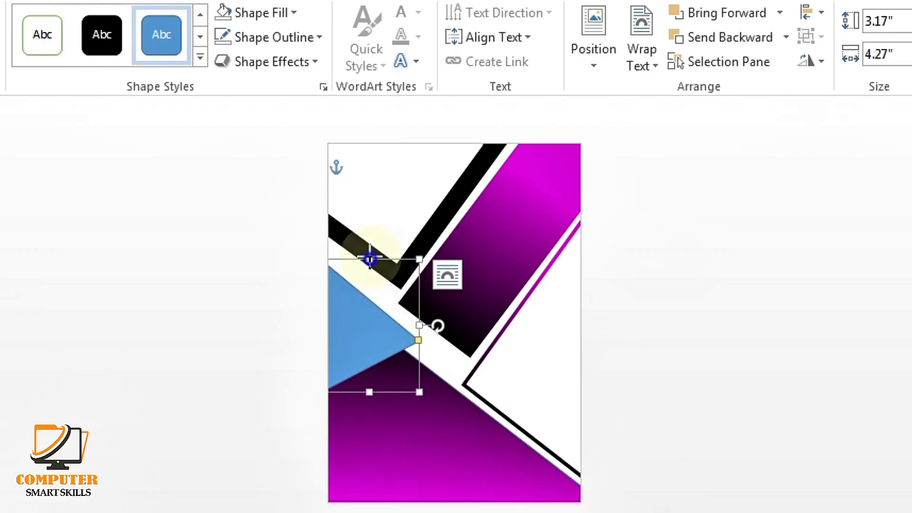
Enlarge the blue triangle to about 3.88" high and 5.48" wide, adjusting its tip so the upper side parallels the black-outlined rectangle.
mouse_move(369, 260)
left_mouse_down()
mouse_move(380, 244)
mouse_move(383, 252)
left_mouse_up()
left_click_drag(418, 339, 425, 328)
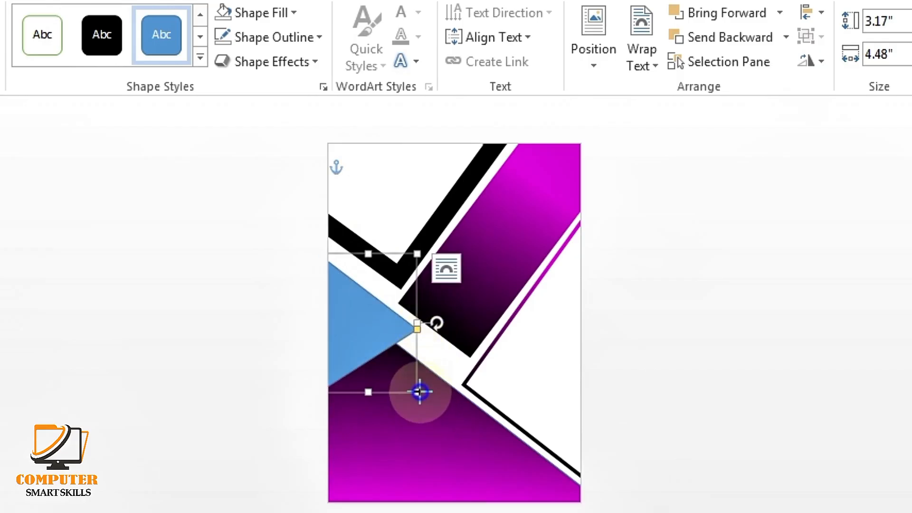
left_click_drag(419, 392, 439, 397)
mouse_move(438, 345)
left_mouse_down()
mouse_move(442, 354)
mouse_move(442, 346)
left_mouse_up()
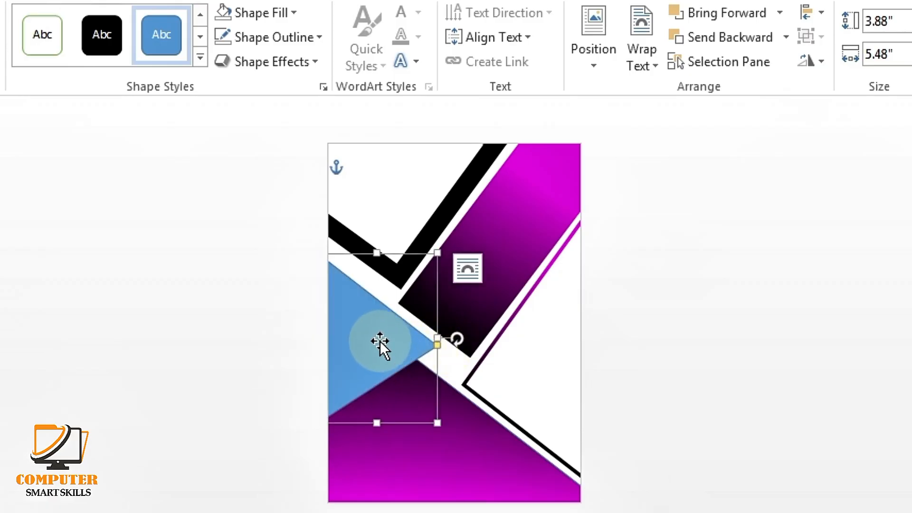
Fill the blue triangle with white and give it a black outline 4½ pt thick.
left_click(288, 14)
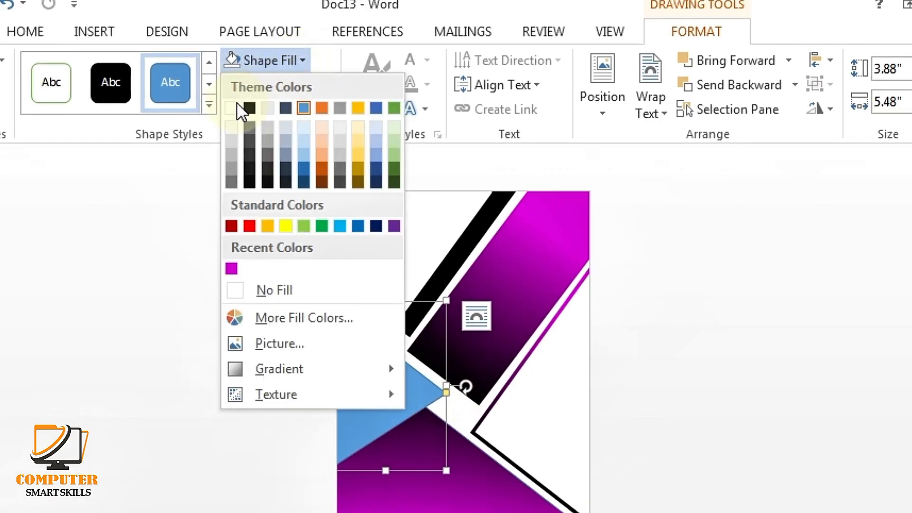
left_click(236, 104)
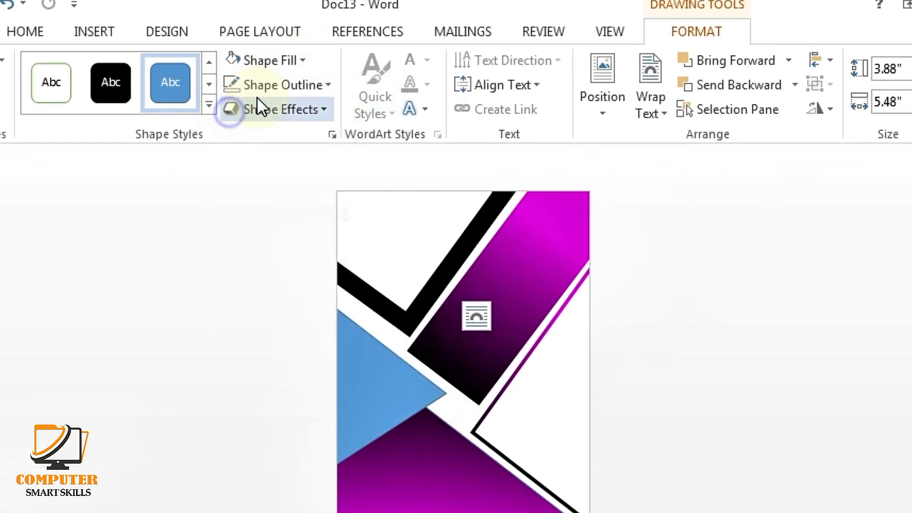
left_click(273, 86)
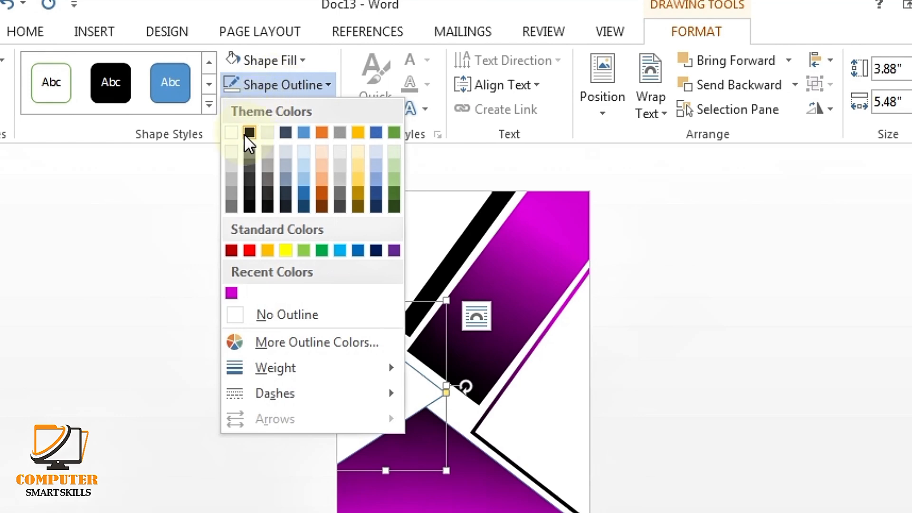
left_click(250, 133)
left_click(274, 92)
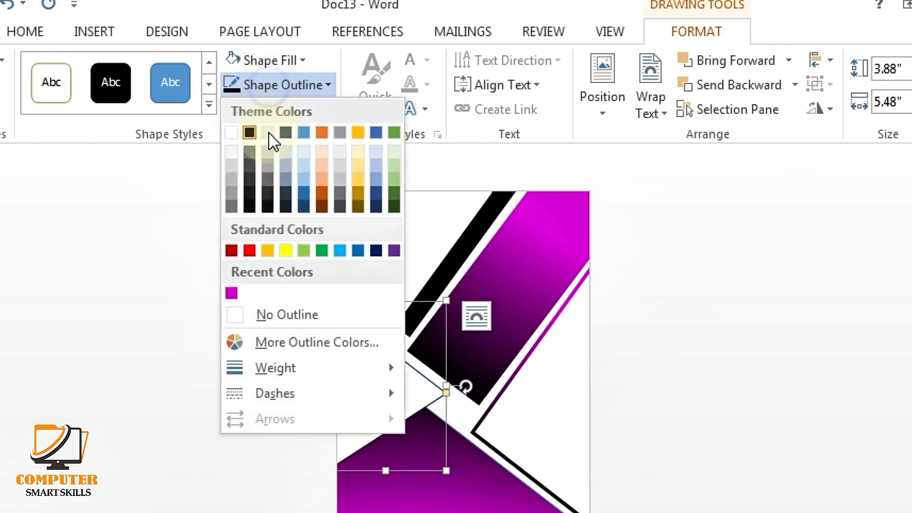
mouse_move(295, 370)
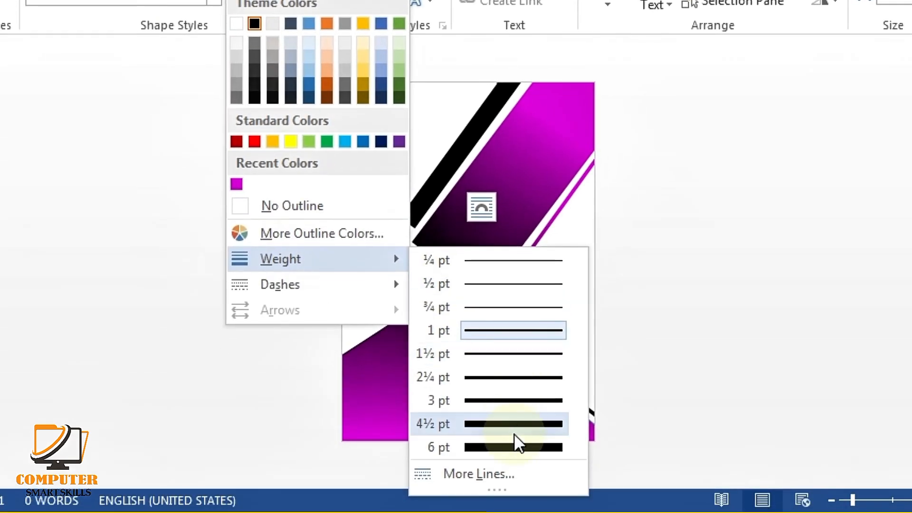
left_click(516, 431)
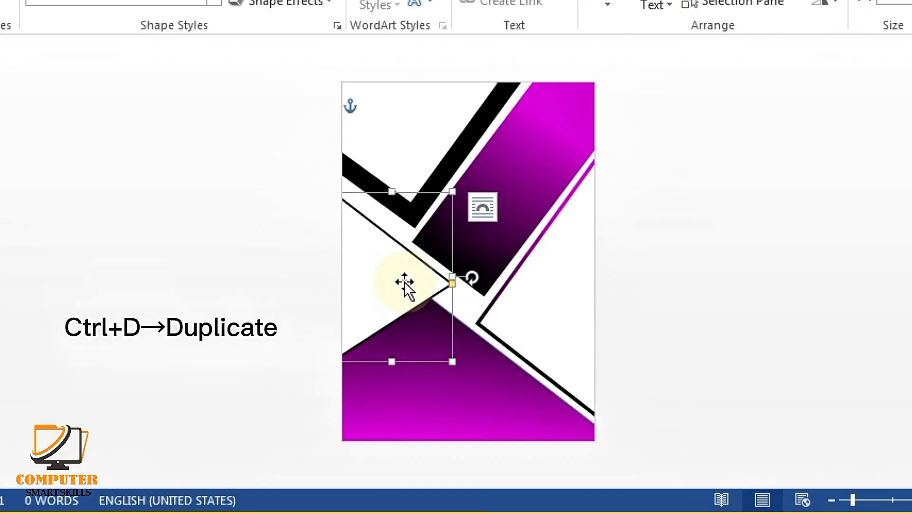
Duplicate the white triangle and place the copy over the original, offset toward the page's left edge.
key("ctrl+d")
left_click_drag(403, 281, 371, 275)
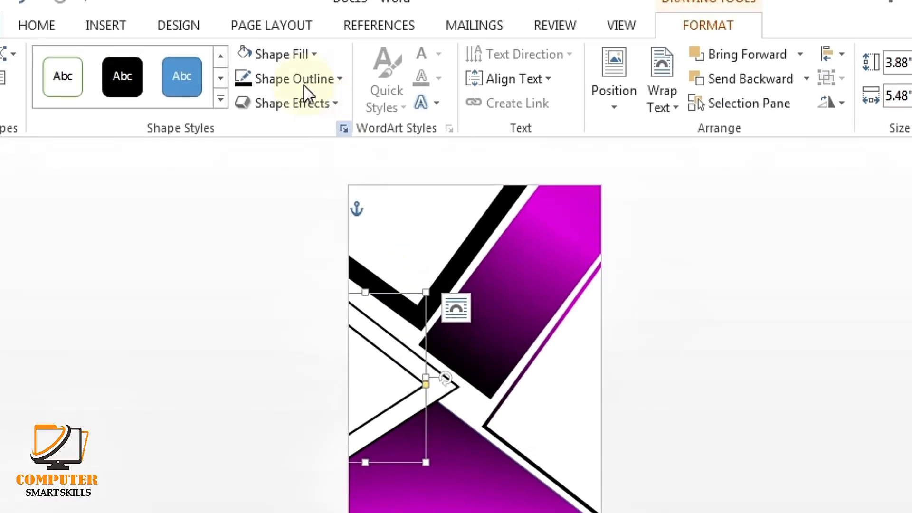
Give the duplicated white triangle a magenta outline 10.75 pt wide with 1% transparency.
left_click(288, 93)
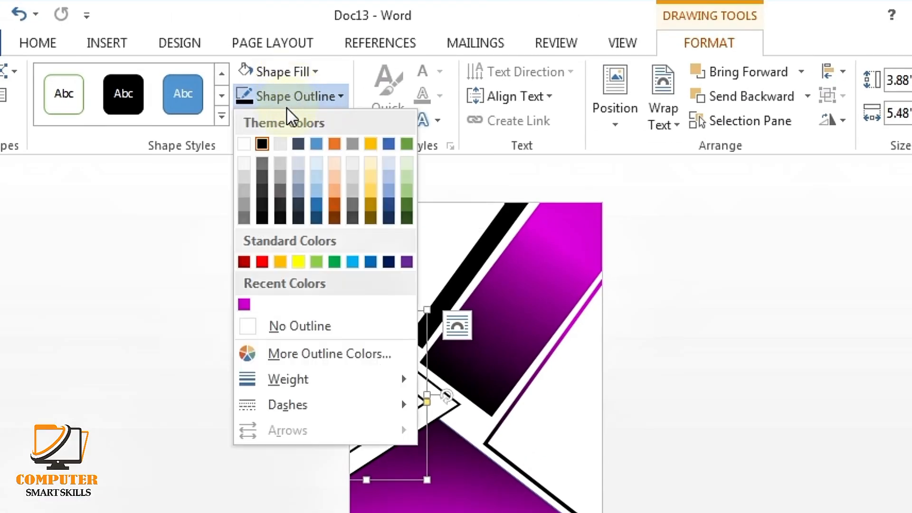
left_click(245, 304)
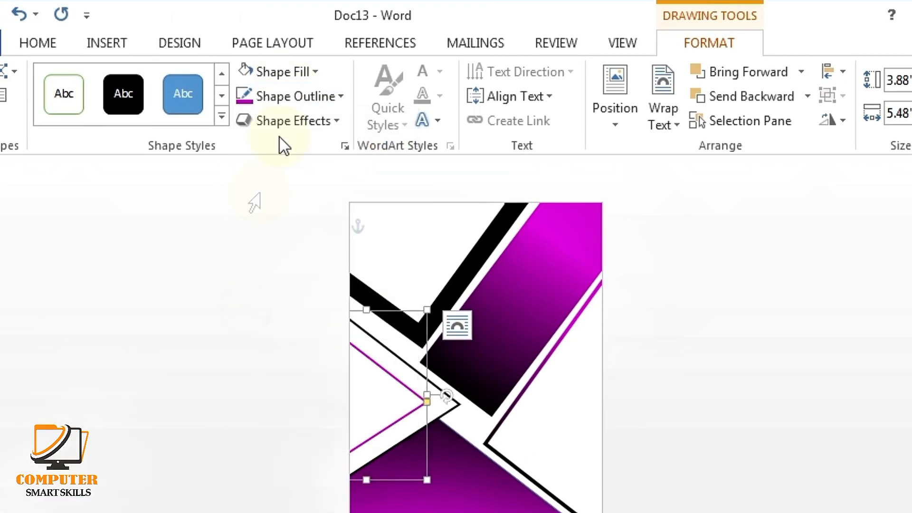
left_click(285, 95)
mouse_move(238, 383)
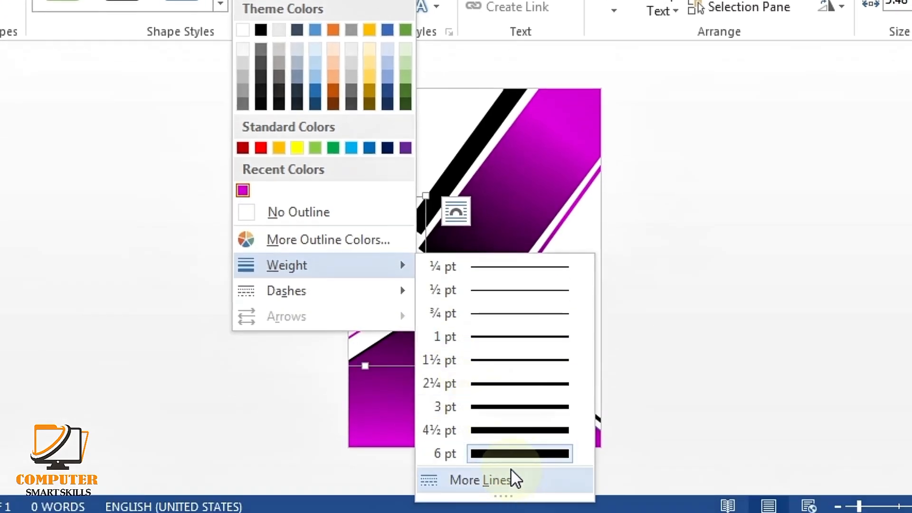
left_click(512, 471)
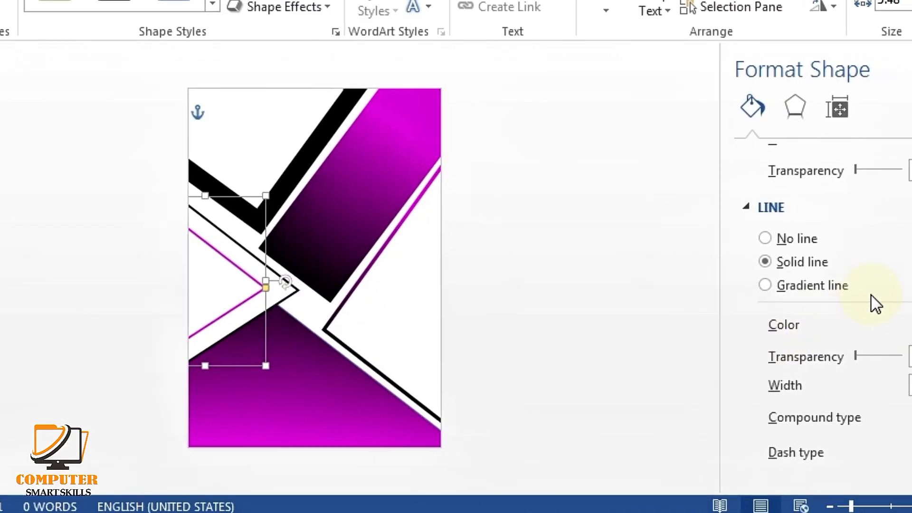
scroll(877, 304, "down", 2)
left_click(911, 299)
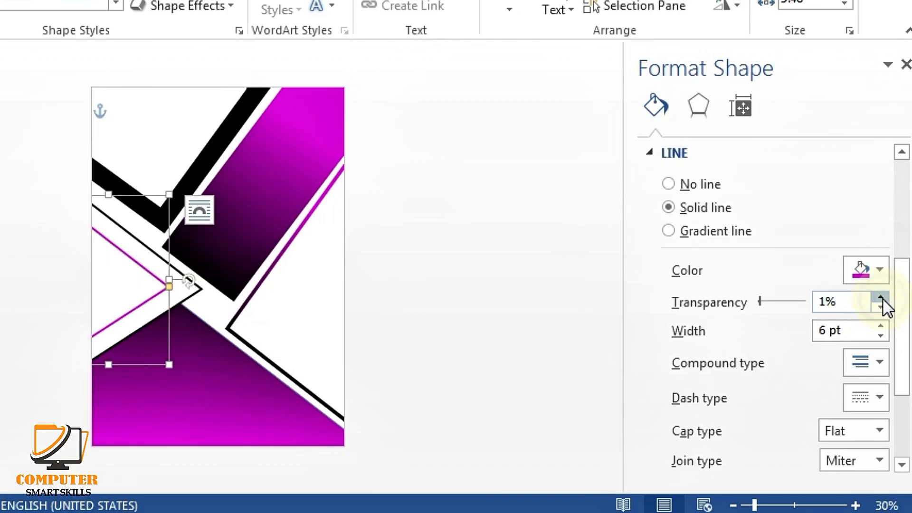
left_click(881, 298)
left_click(881, 298)
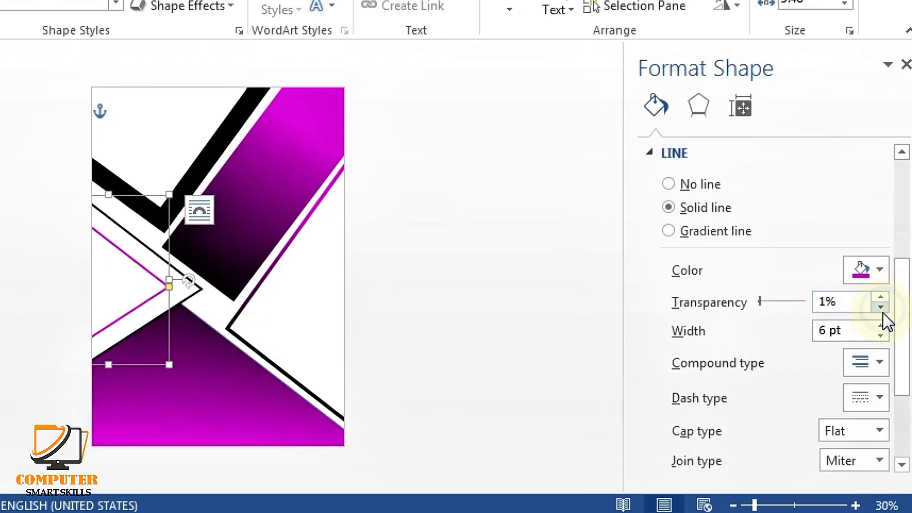
left_click(881, 326)
left_click(882, 327)
left_click(882, 327)
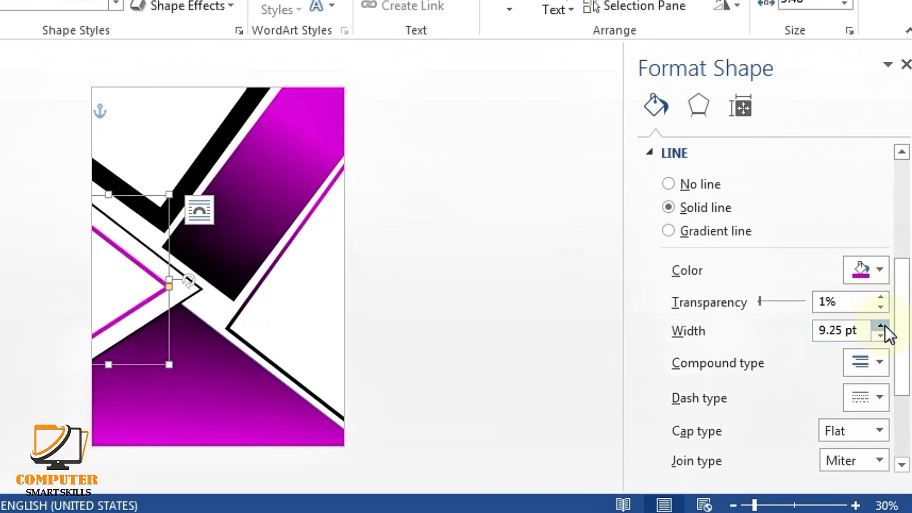
left_click(881, 326)
Darken the duplicated triangle's outline to a custom purple, RGB 154, 4, 154.
left_click(880, 271)
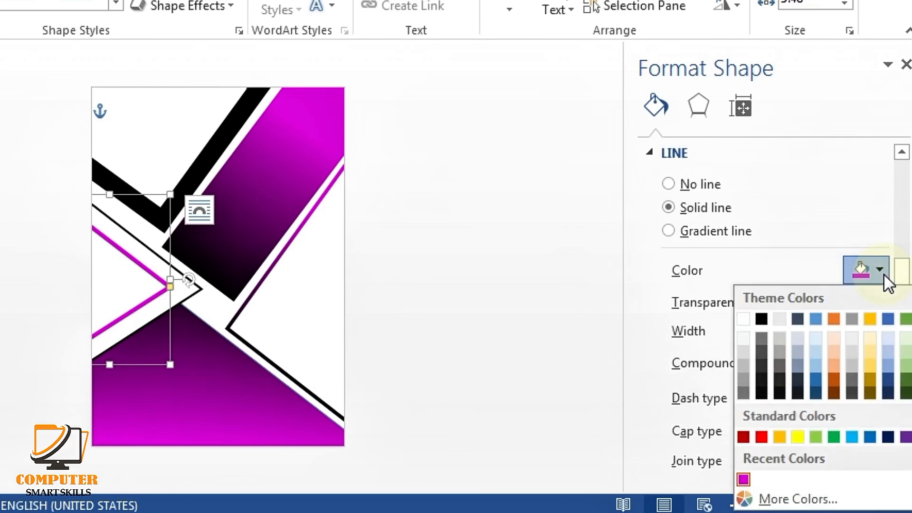
left_click(808, 499)
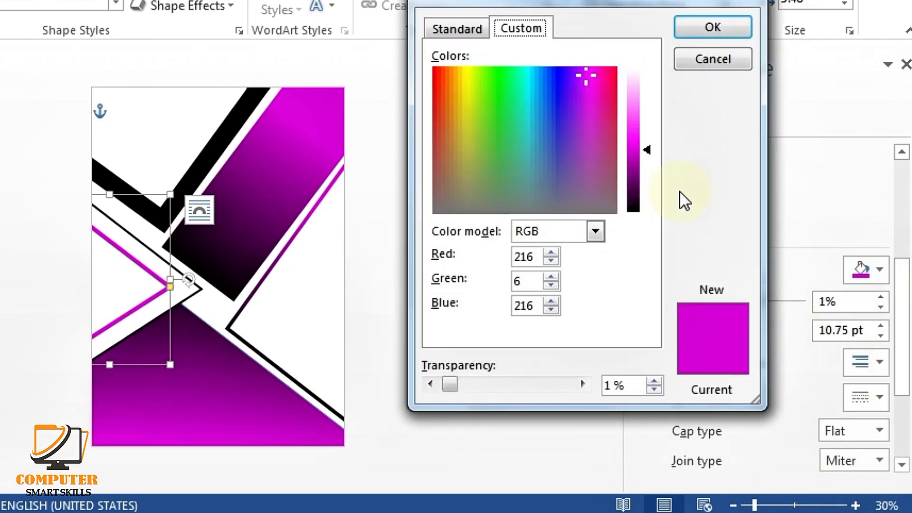
mouse_move(647, 151)
left_mouse_down()
mouse_move(648, 178)
mouse_move(648, 167)
left_mouse_up()
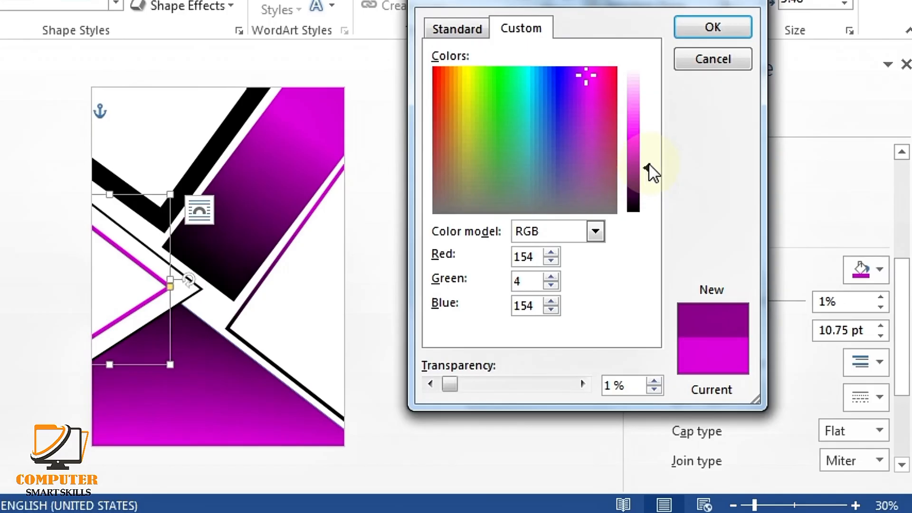
left_click(700, 32)
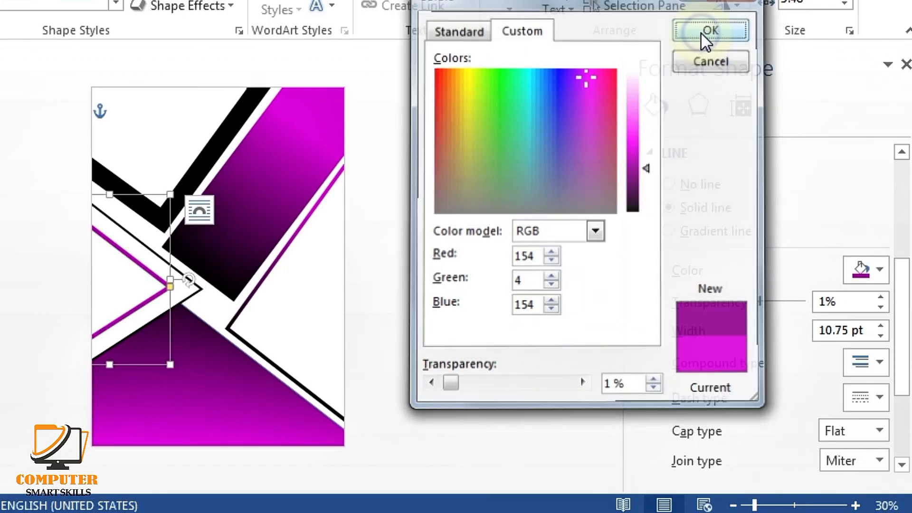
left_click(906, 64)
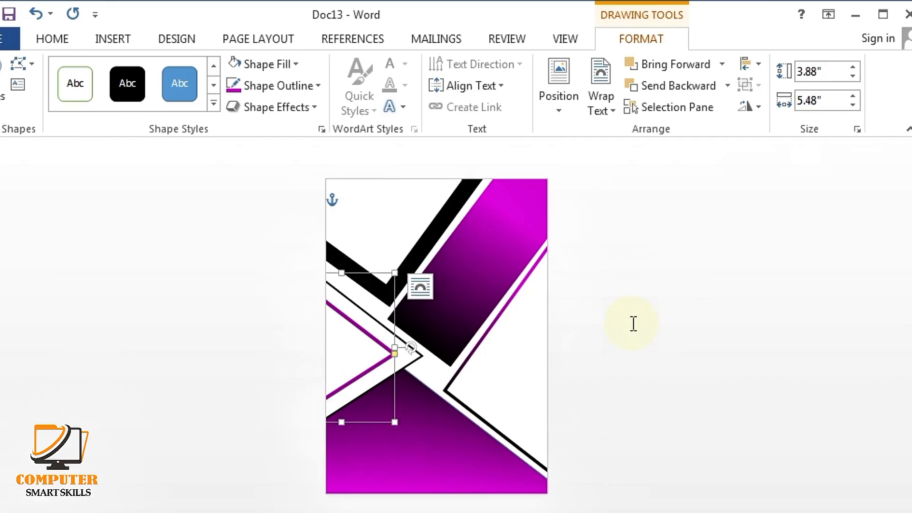
Edit the points of the white gradient-outlined shape at the page's right edge, shifting its inner corner slightly outward.
left_click(517, 367)
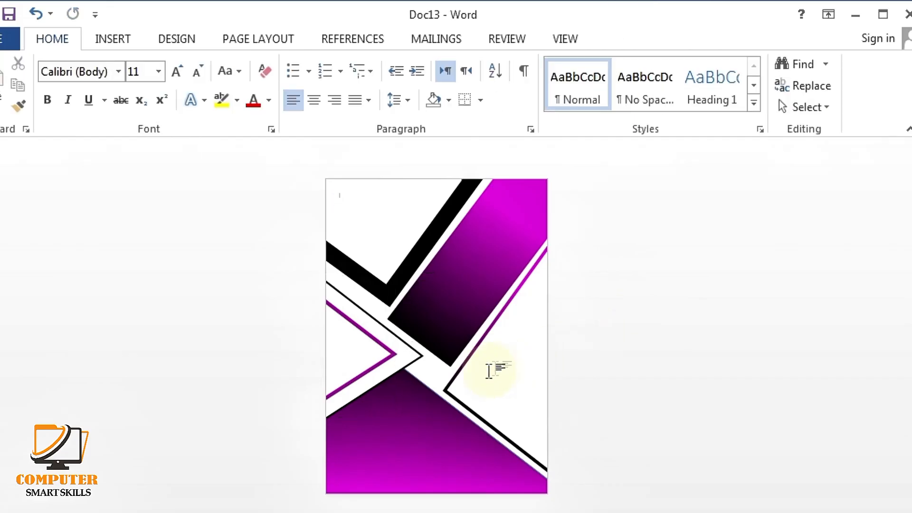
right_click(449, 386)
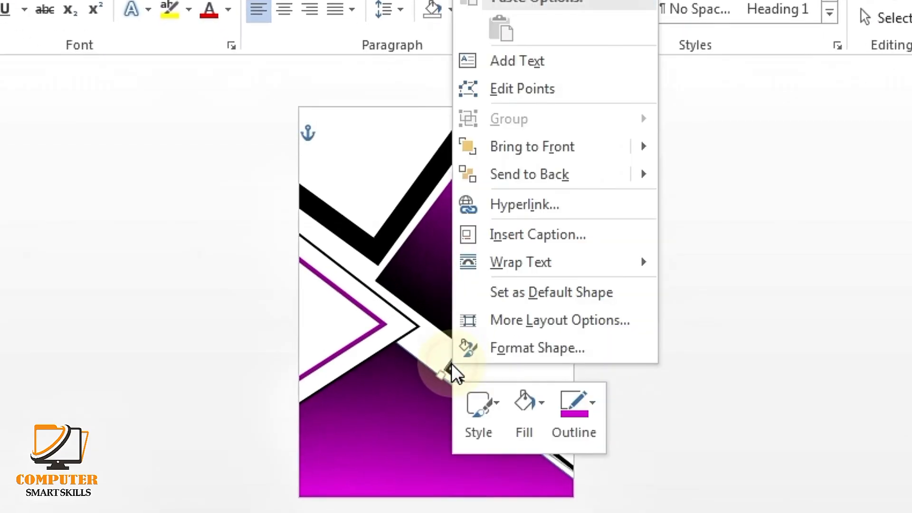
left_click(498, 91)
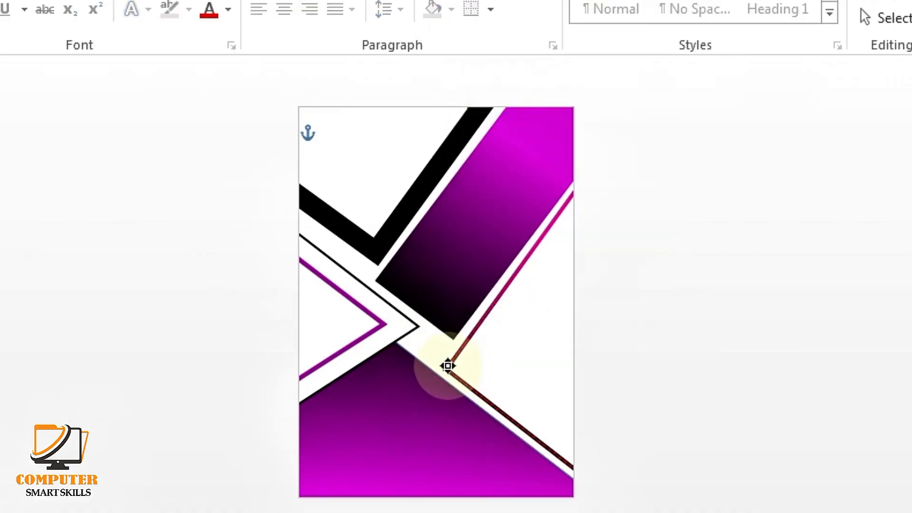
left_click_drag(448, 366, 444, 363)
left_click(665, 370)
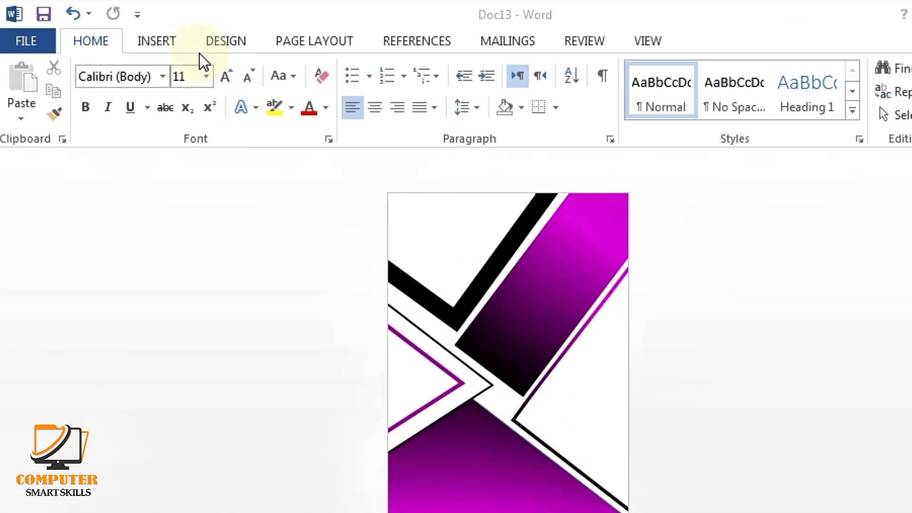
Insert WordArt in a black-filled style and replace its placeholder text with BUSINESS.
left_click(135, 34)
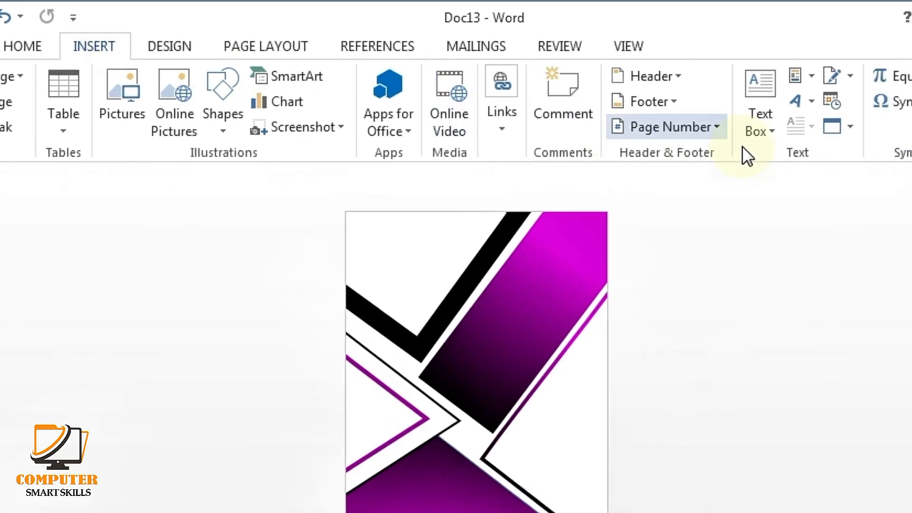
left_click(893, 98)
left_click(666, 138)
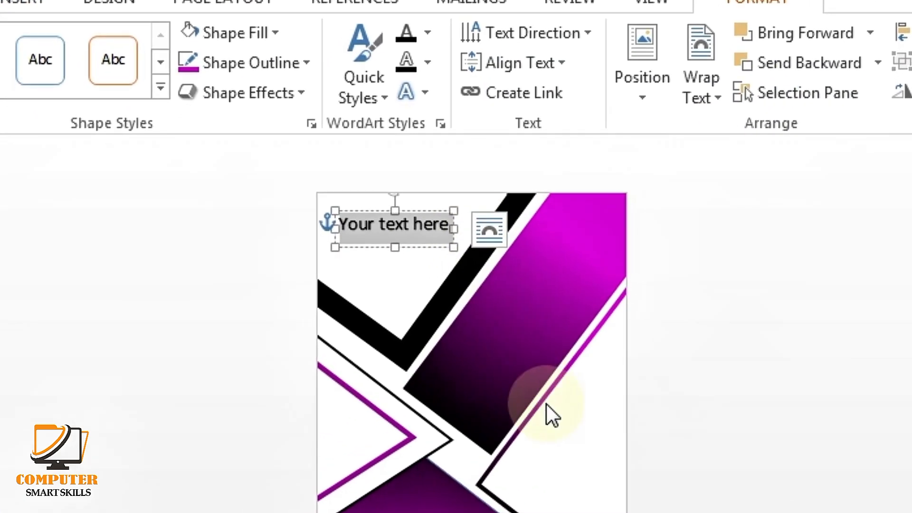
key("Delete")
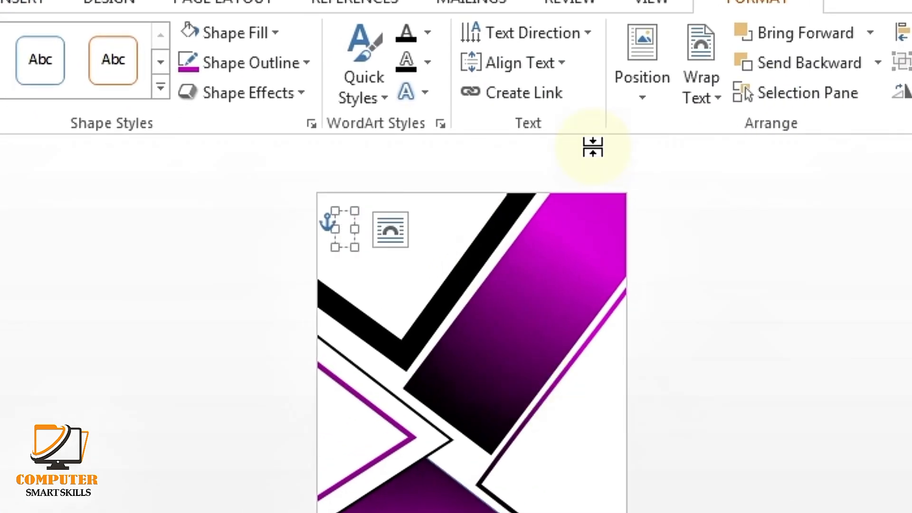
type("BUSINESS")
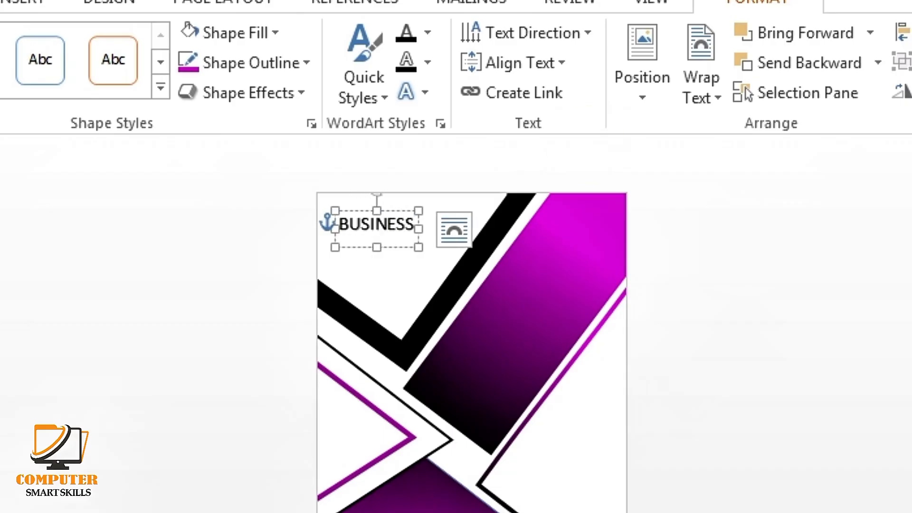
Change the font of the BUSINESS WordArt text to Arial Black.
left_click_drag(415, 228, 332, 227)
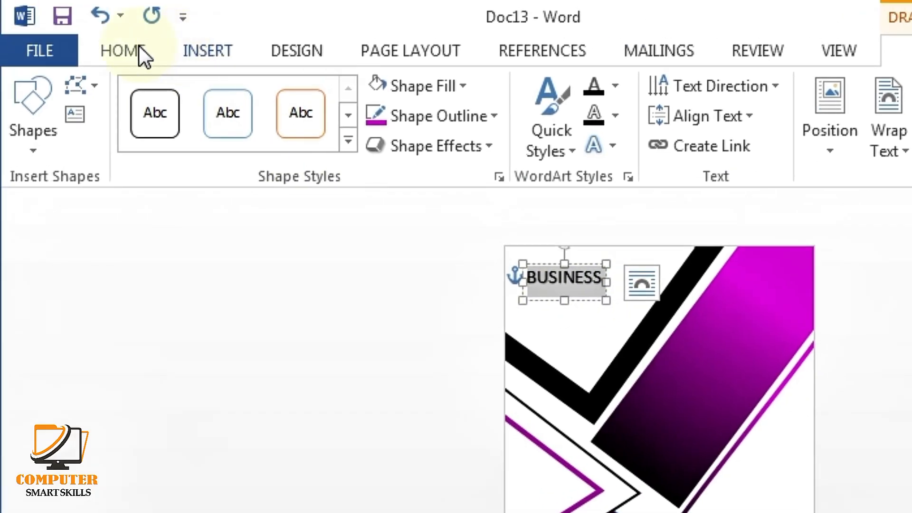
left_click(0, 3)
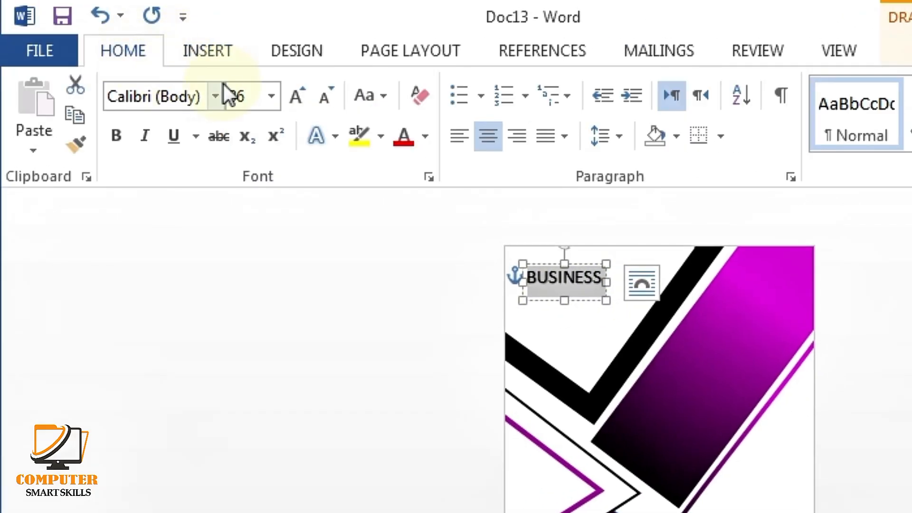
left_click(215, 96)
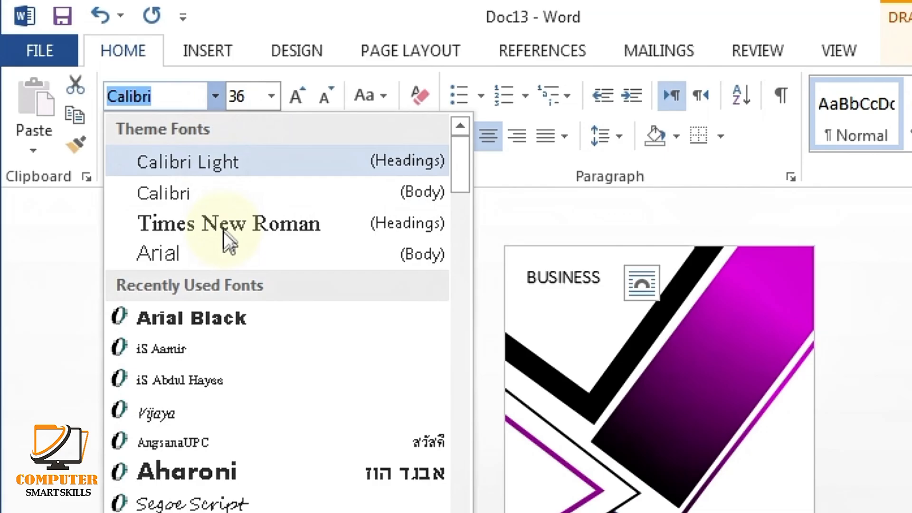
left_click(227, 317)
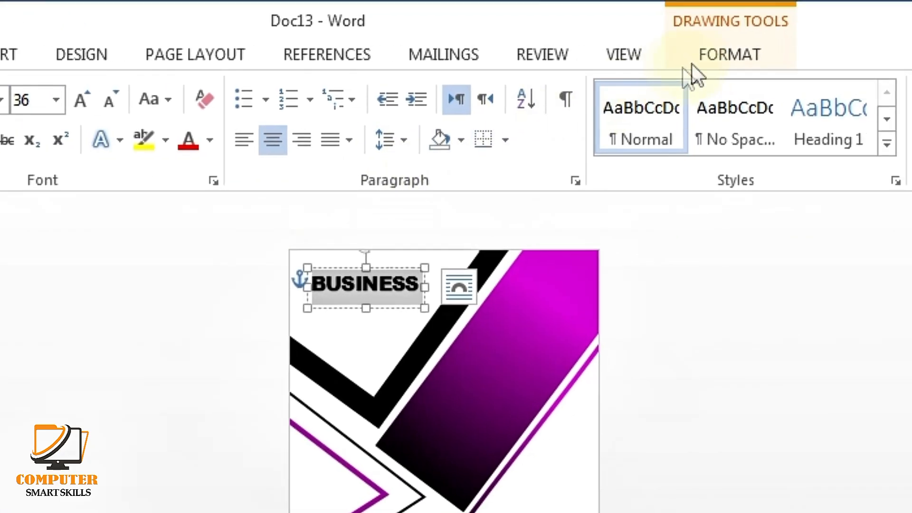
Remove the shadow from the BUSINESS text and color it with the recently used dark purple.
left_click(900, 51)
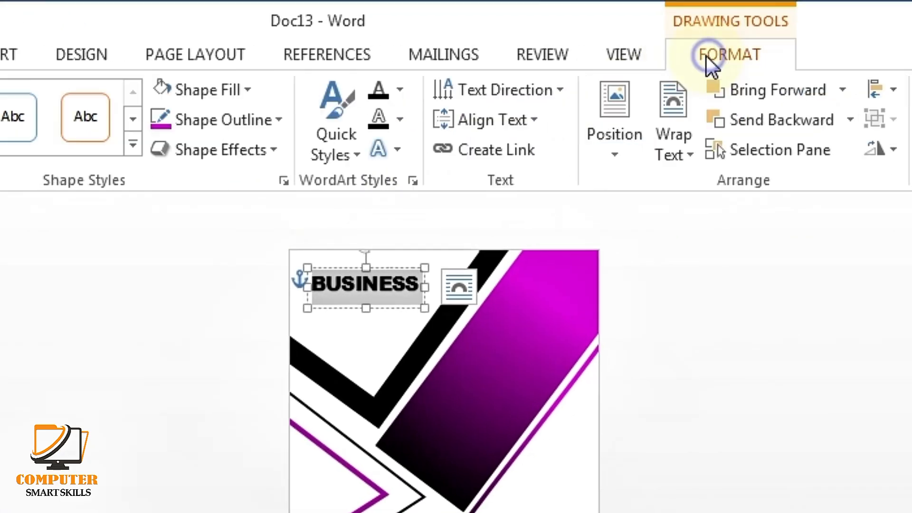
left_click(404, 151)
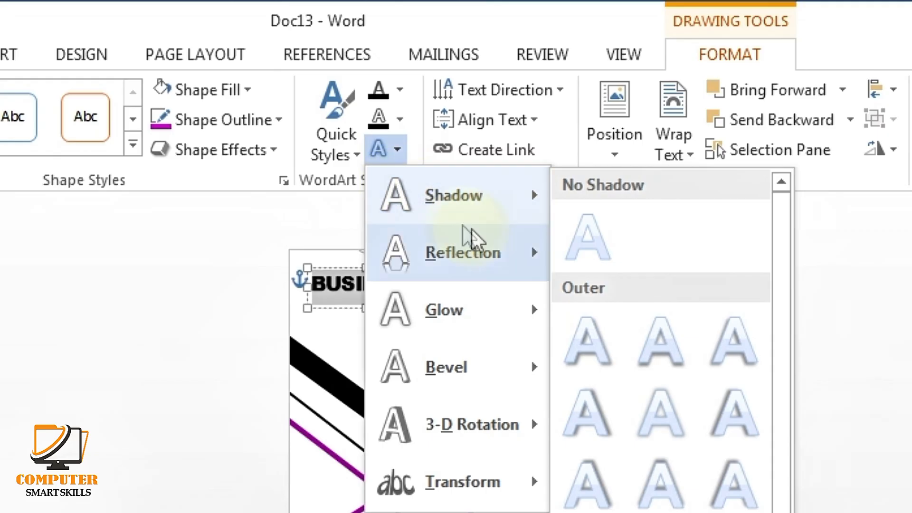
left_click(566, 233)
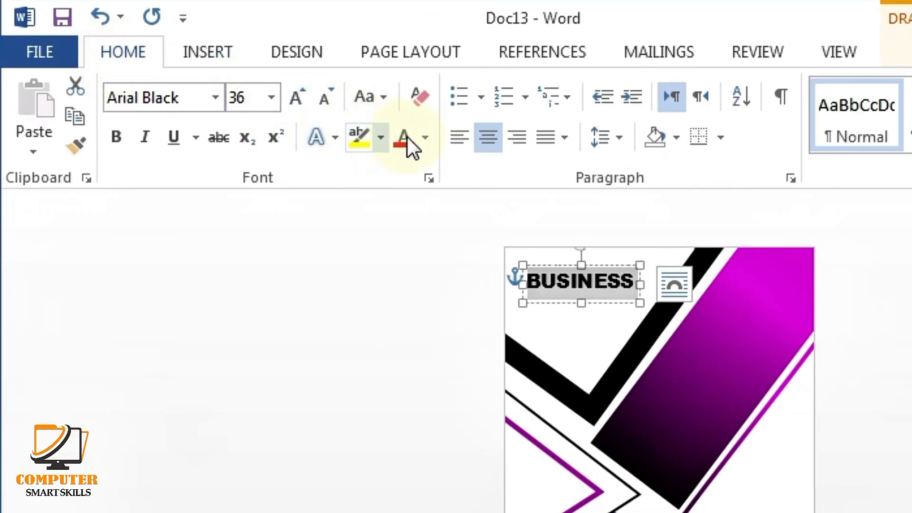
left_click(426, 139)
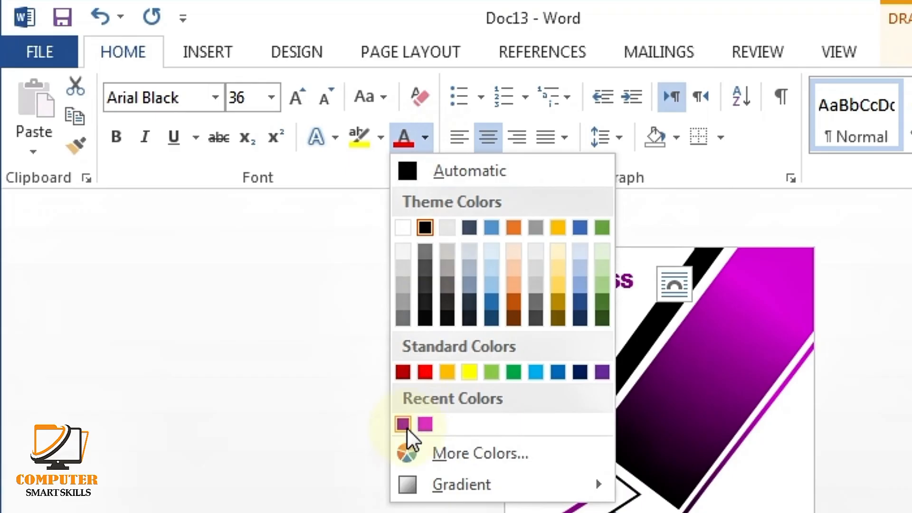
left_click(404, 424)
left_click(572, 332)
Move the BUSINESS WordArt a little further from the page's left edge within the upper white area.
scroll(360, 325, "up", 2)
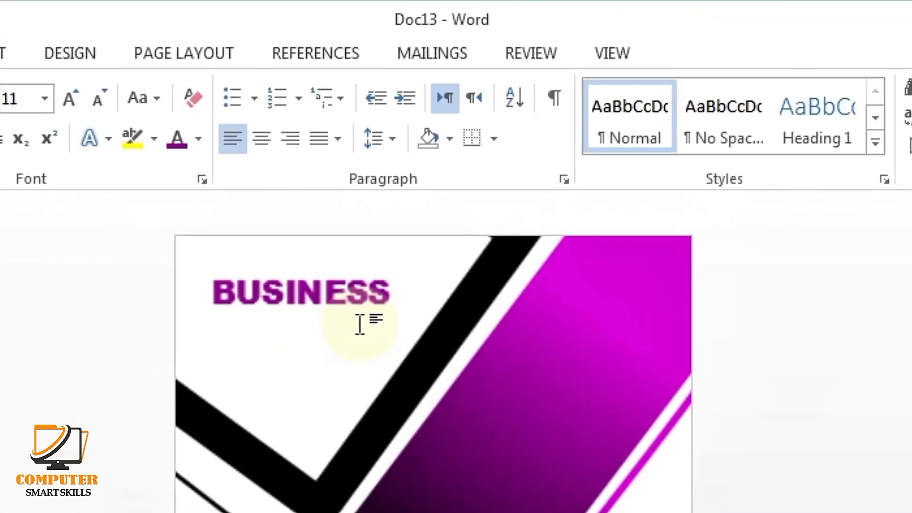
scroll(360, 325, "down", 1)
scroll(322, 307, "up", 3)
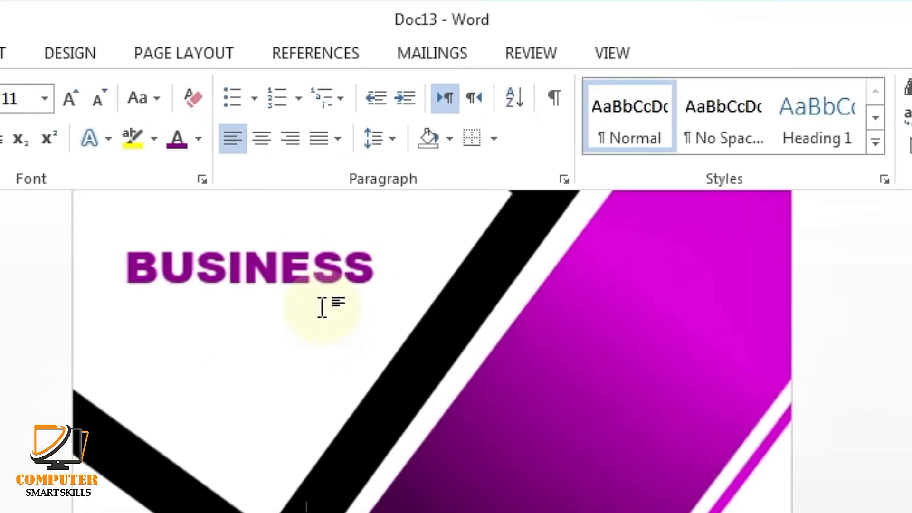
left_click(307, 272)
left_click_drag(333, 228, 378, 235)
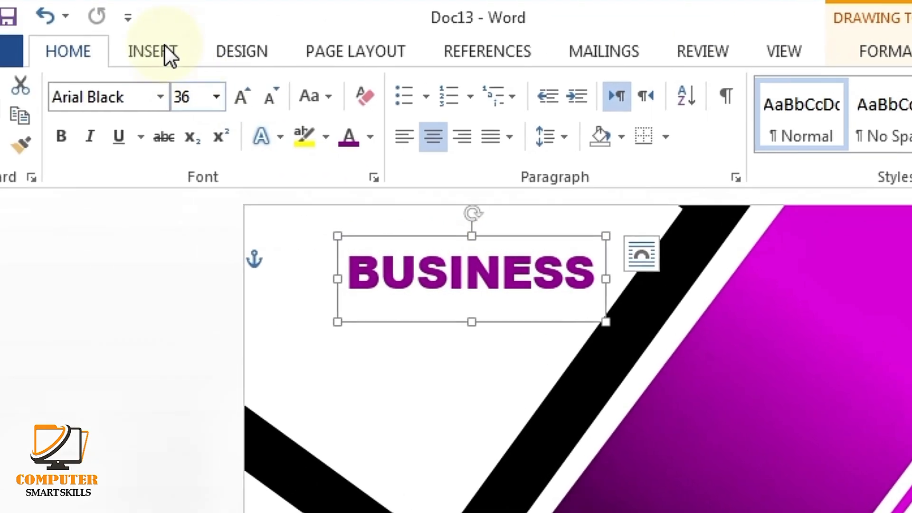
Draw a small square just left of the BUSINESS text and rotate it clockwise to a slanted angle.
left_click(167, 51)
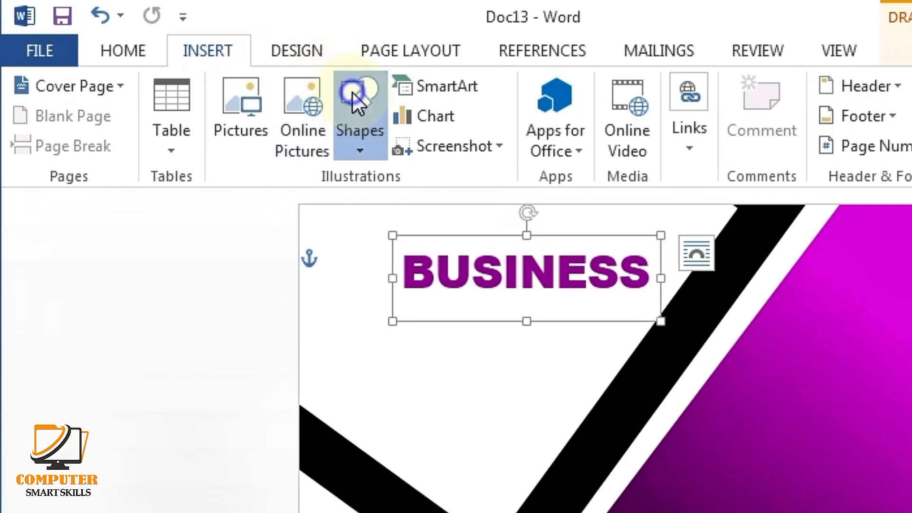
left_click(303, 97)
left_click(446, 206)
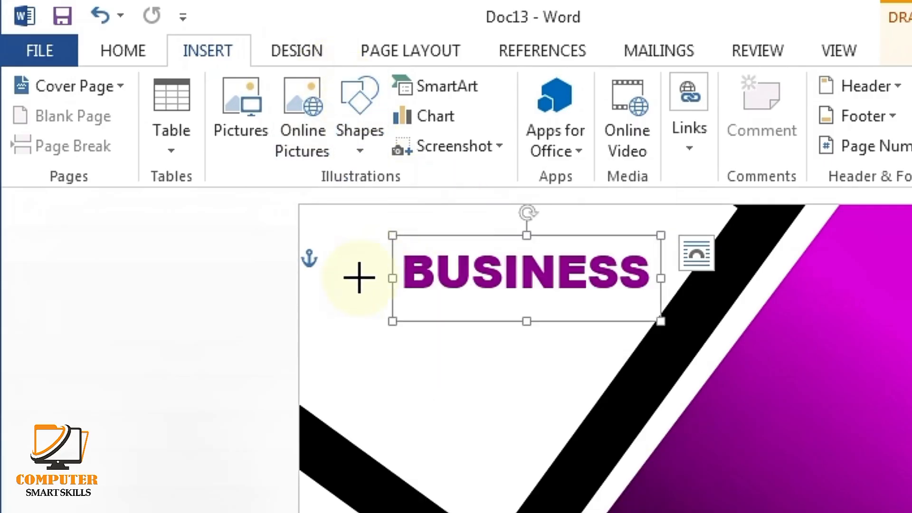
left_click_drag(341, 260, 384, 291)
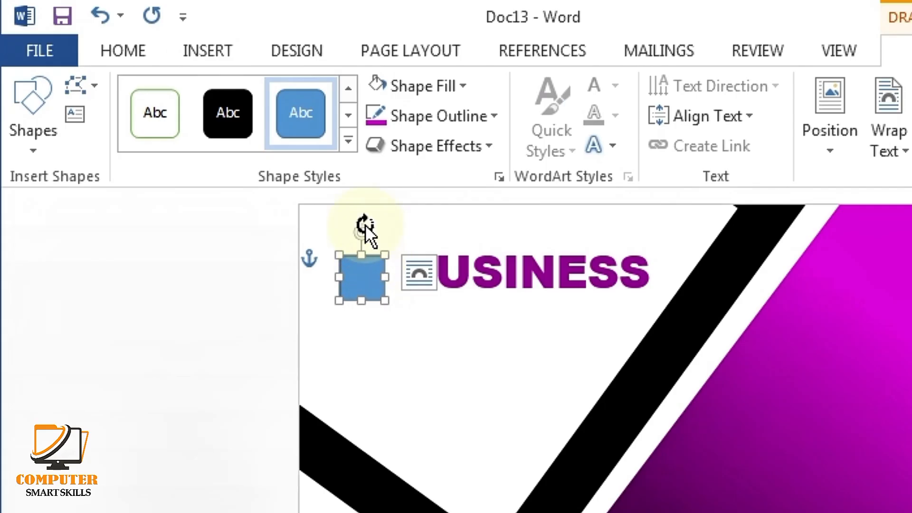
left_click_drag(365, 224, 366, 274)
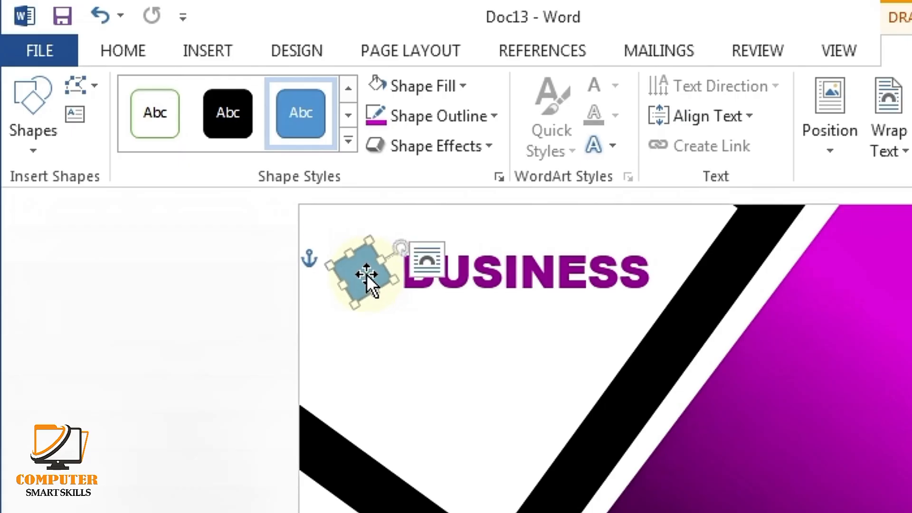
Remove the slanted square's fill and give it a thicker outline in the recently used dark purple.
left_click(420, 91)
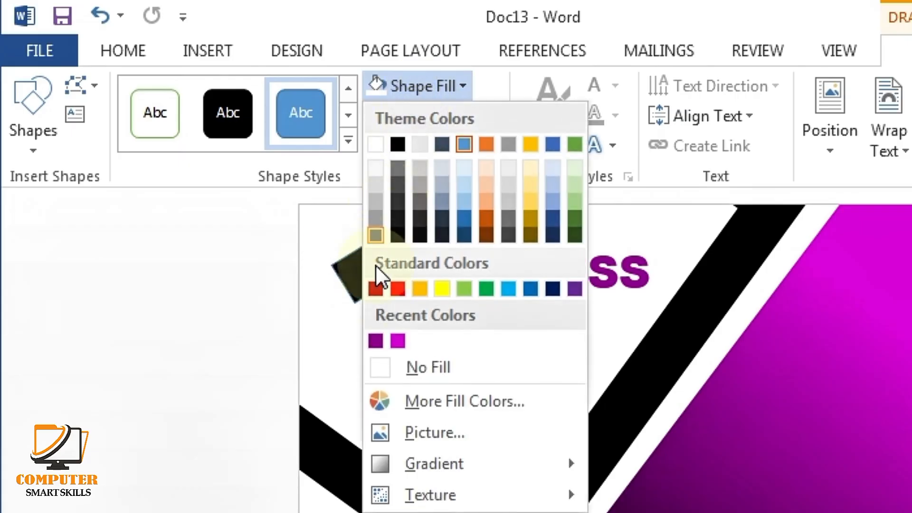
left_click(381, 374)
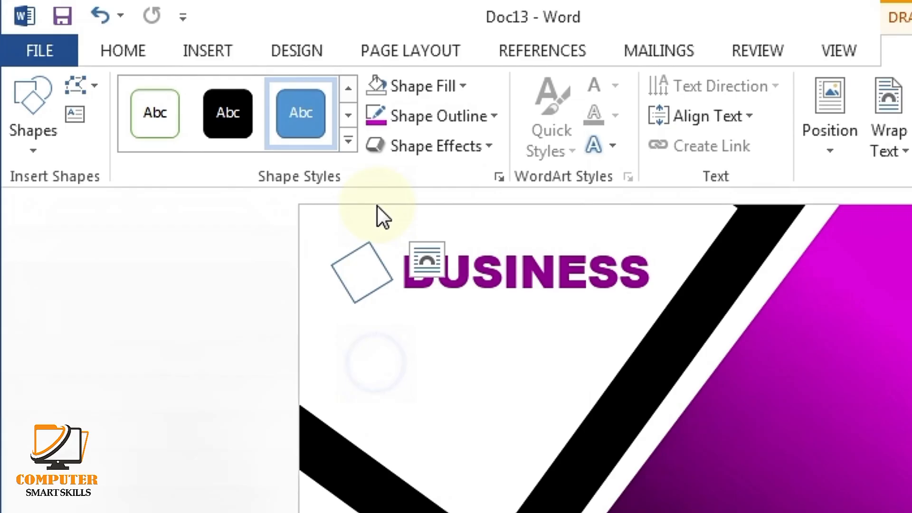
left_click(401, 117)
left_click(383, 372)
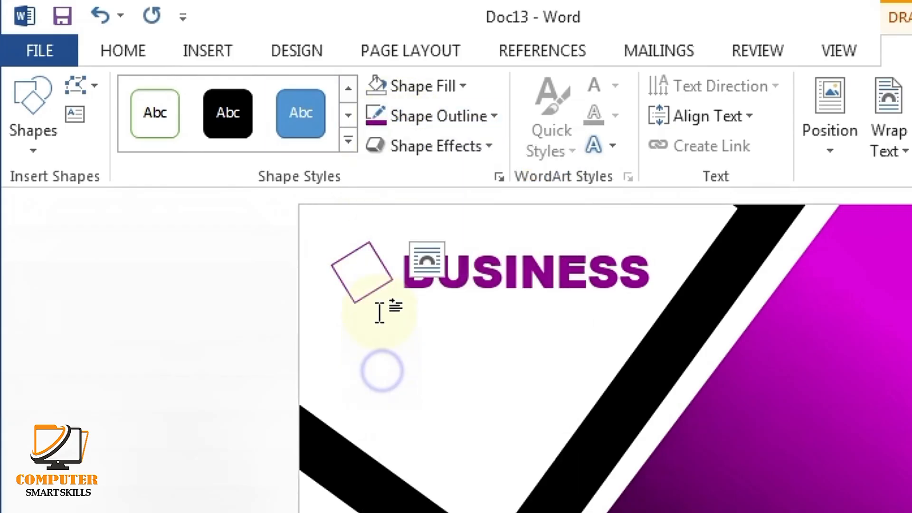
left_click(431, 115)
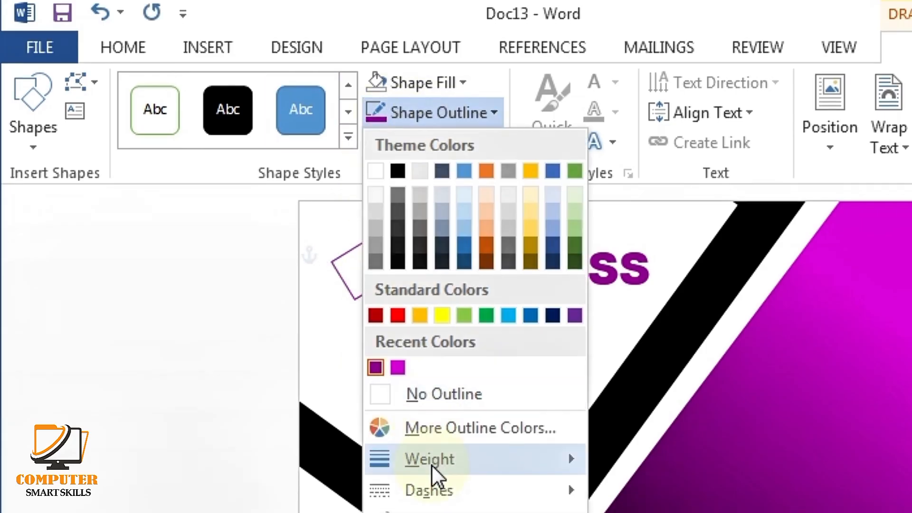
mouse_move(431, 463)
left_click(688, 404)
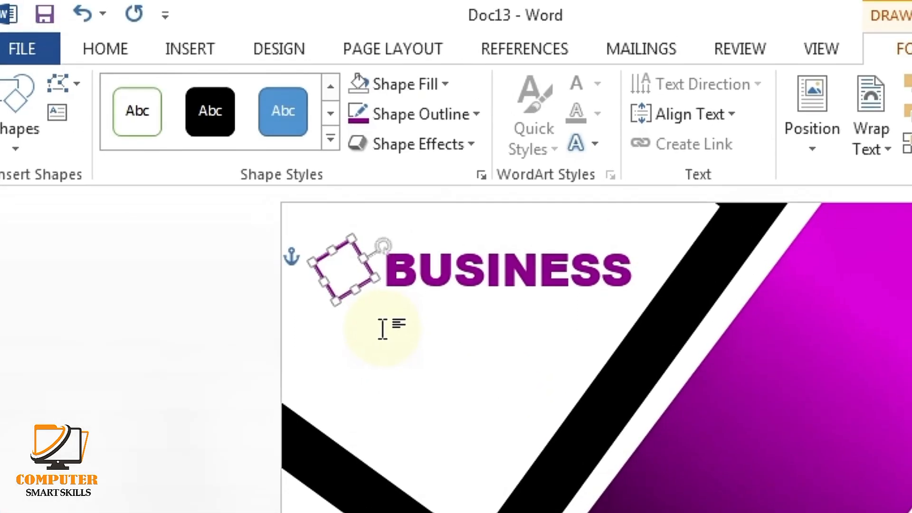
left_click(385, 327)
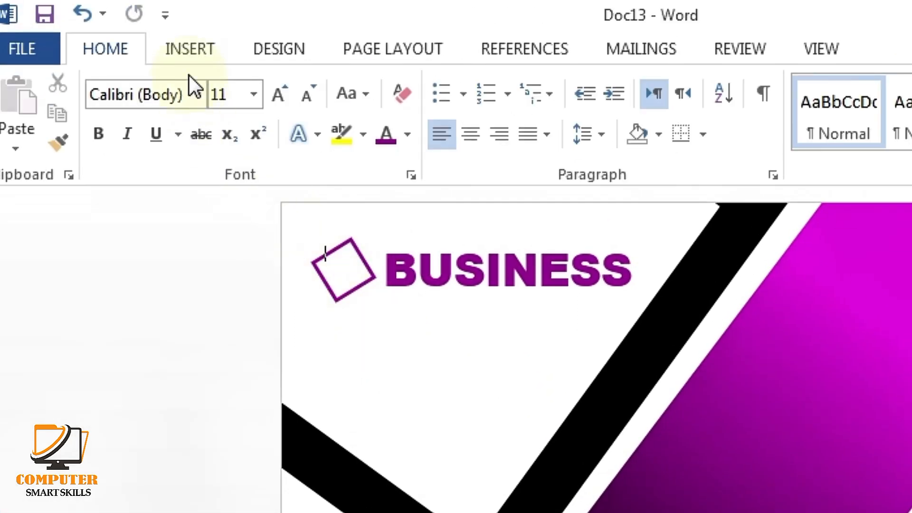
Draw a small four-point star inside the outlined square beside the BUSINESS text.
left_click(196, 47)
left_click(329, 90)
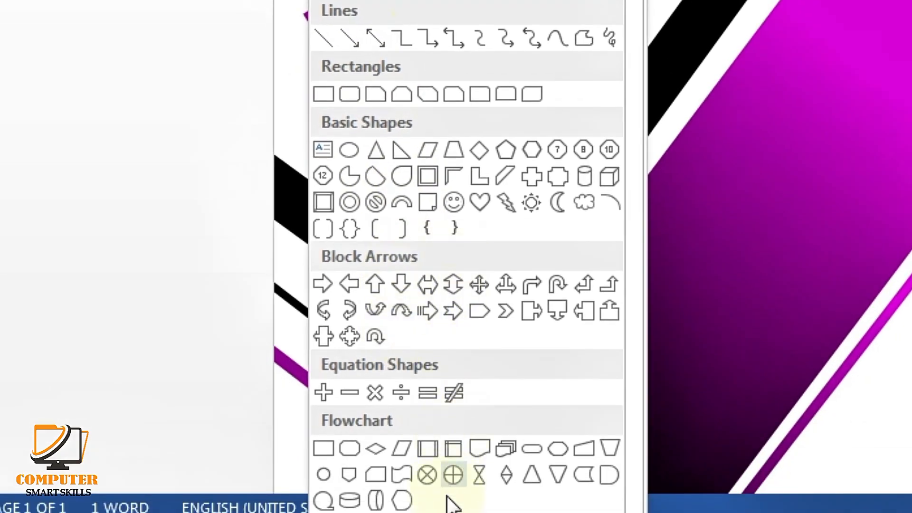
left_click(452, 475)
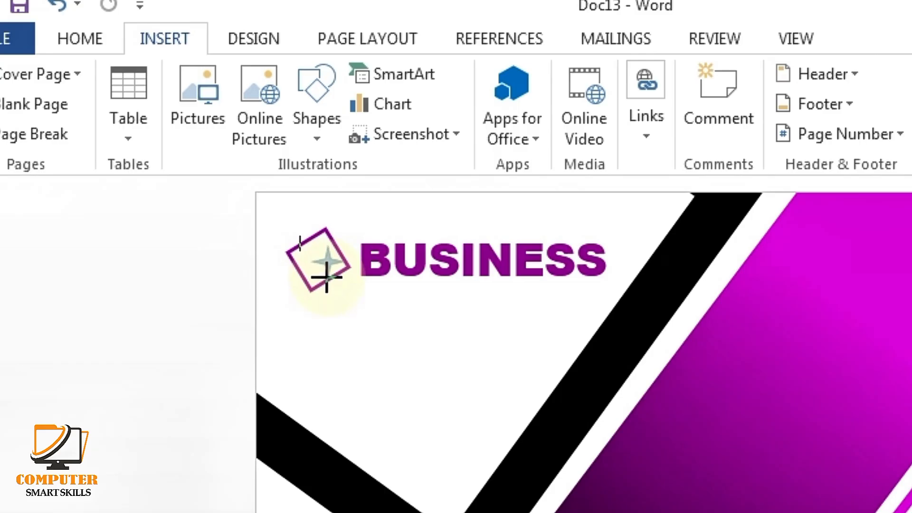
mouse_move(329, 279)
left_mouse_down()
mouse_move(326, 261)
mouse_move(318, 264)
left_mouse_up()
Fill the four-point star with the recently used dark purple and remove its outline.
left_click(369, 76)
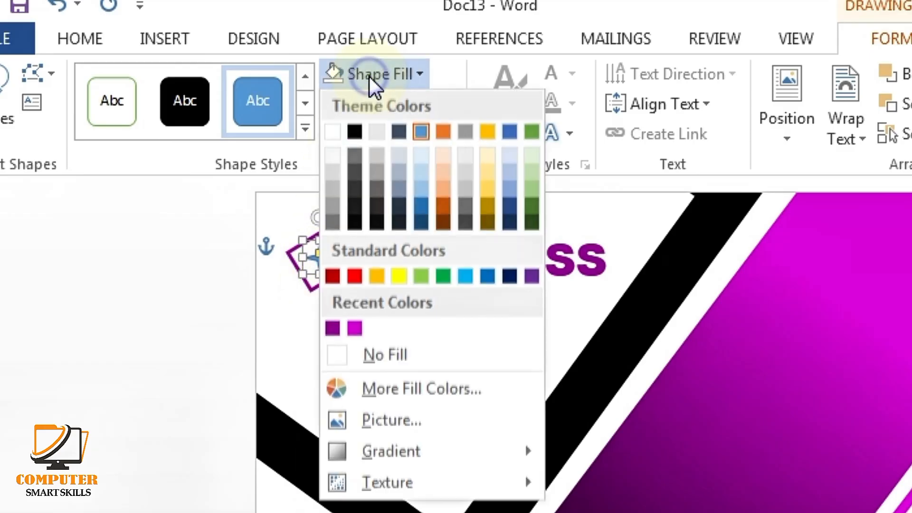
left_click(333, 328)
left_click(358, 106)
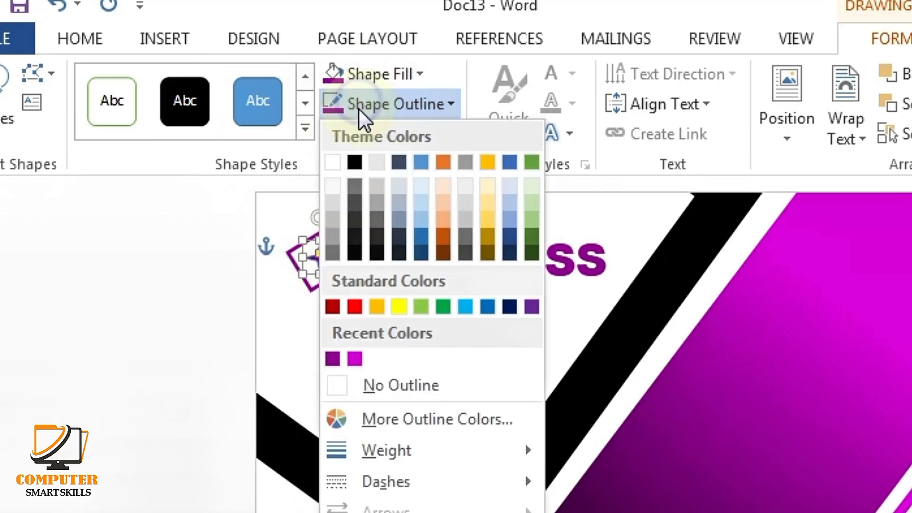
left_click(337, 384)
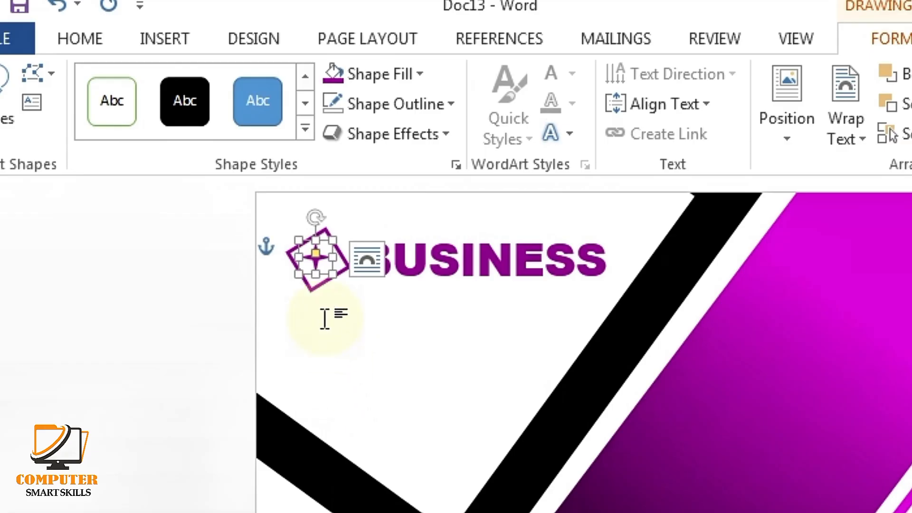
Enlarge the star slightly and rotate the surrounding square so it stands on its corner as an upright diamond.
left_click_drag(335, 273, 340, 274)
left_click(346, 309)
left_click(317, 264)
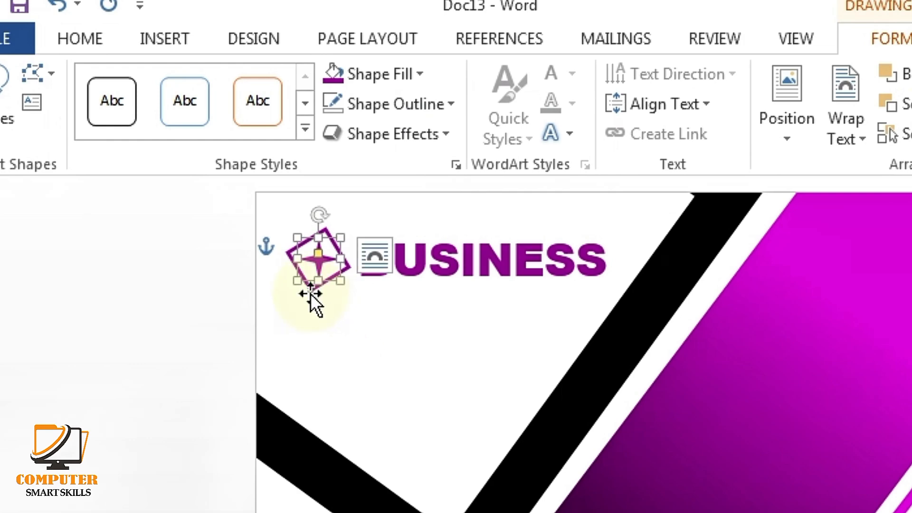
left_click_drag(310, 291, 310, 291)
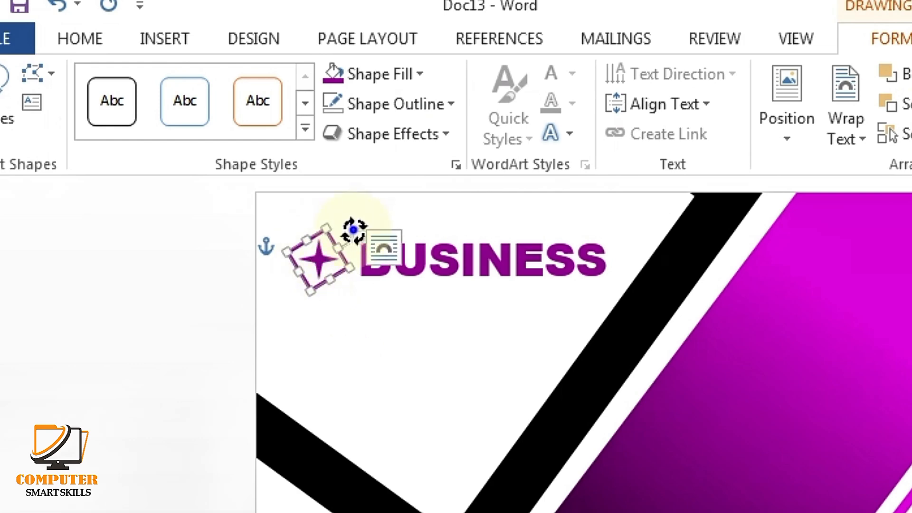
left_click_drag(354, 230, 350, 229)
left_click(351, 333)
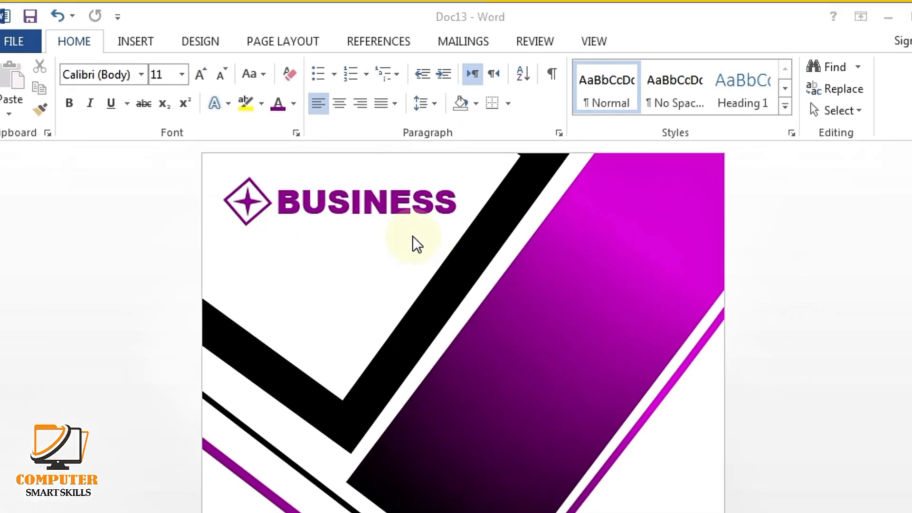
Duplicate the BUSINESS WordArt directly below the original and replace the copy's text with SPACE HERE.
left_click(391, 190)
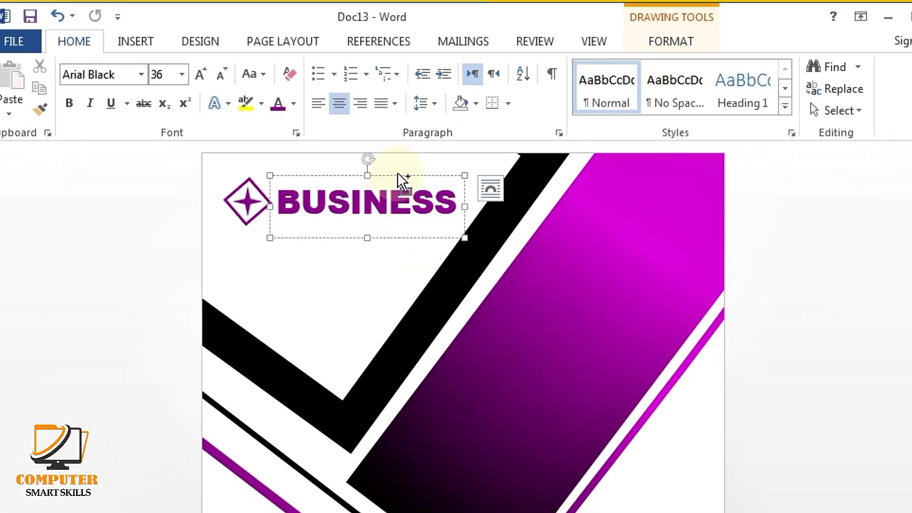
left_click_drag(403, 181, 401, 226)
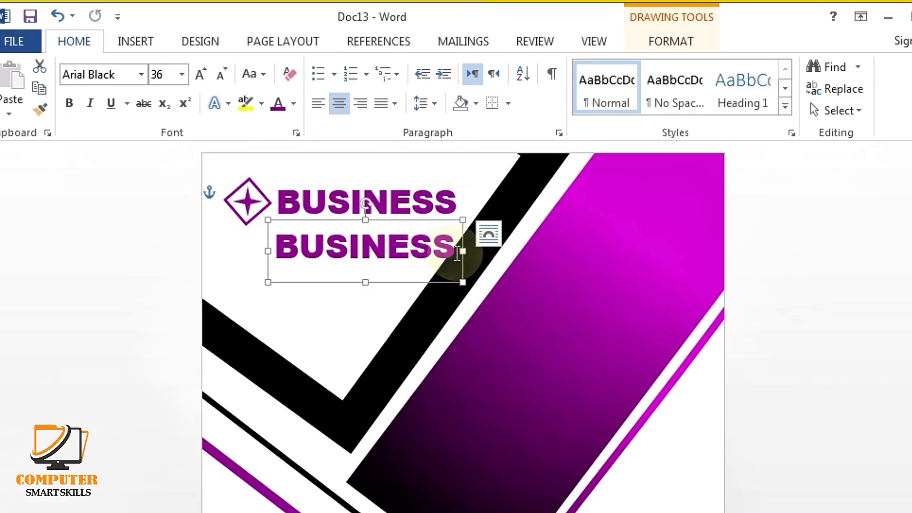
left_click_drag(457, 253, 269, 254)
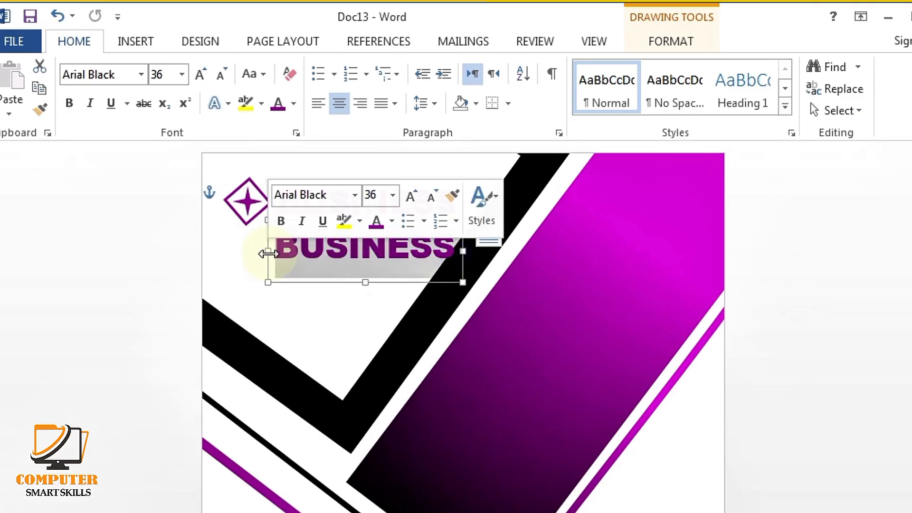
key("BackSpace")
type("SPACE HERE")
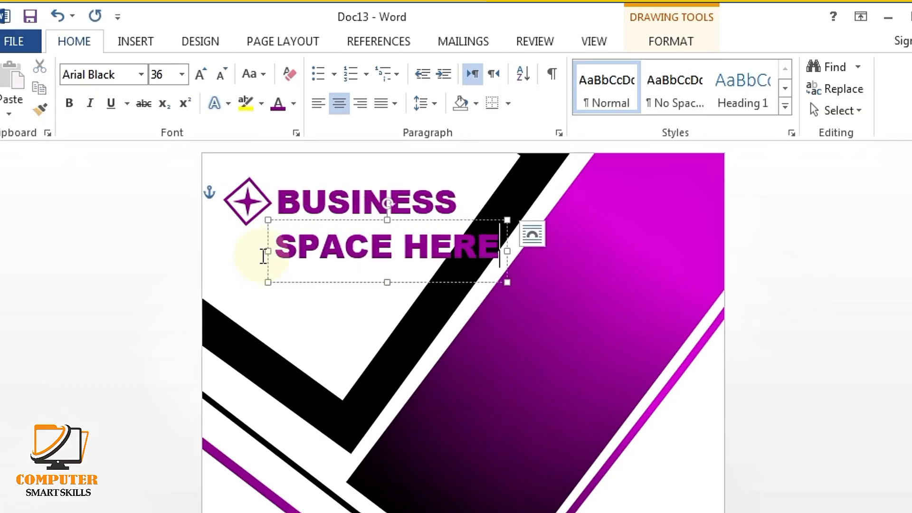
Format the SPACE HERE text as bold Times New Roman at size 26.
key("ctrl+a")
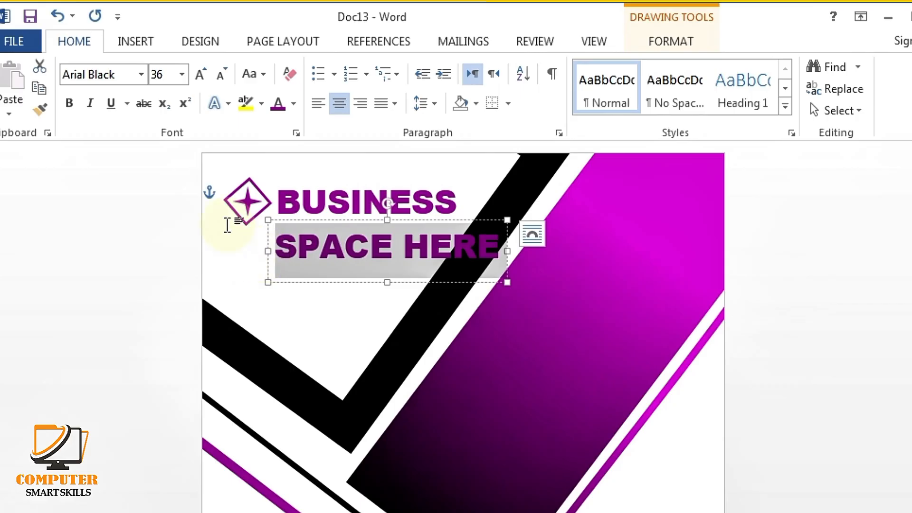
left_click(142, 74)
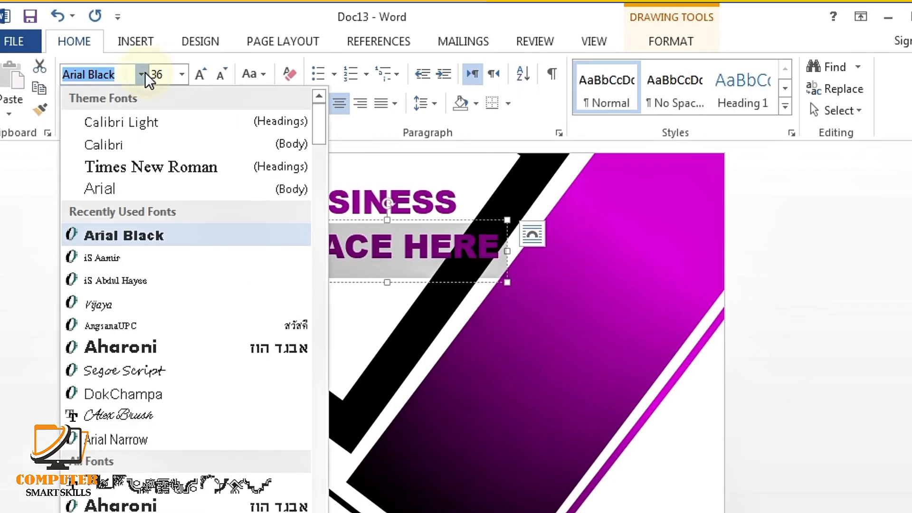
left_click(143, 168)
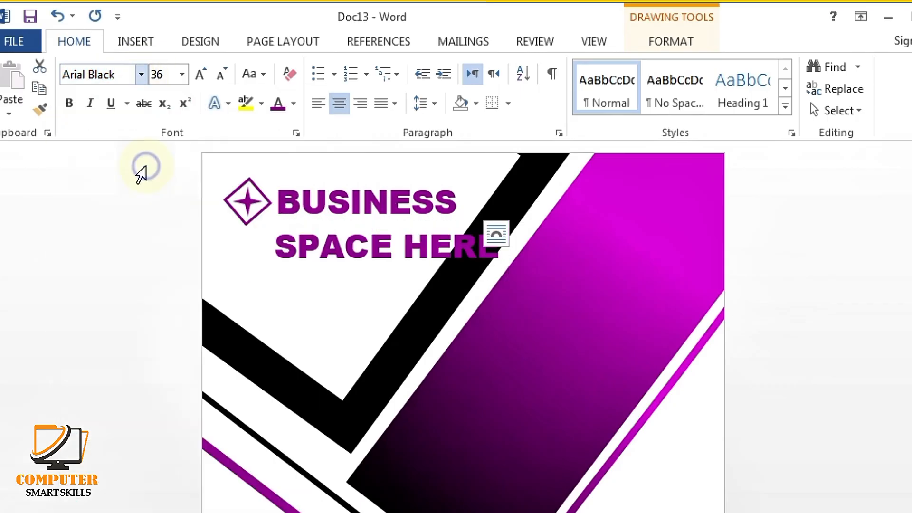
left_click(70, 103)
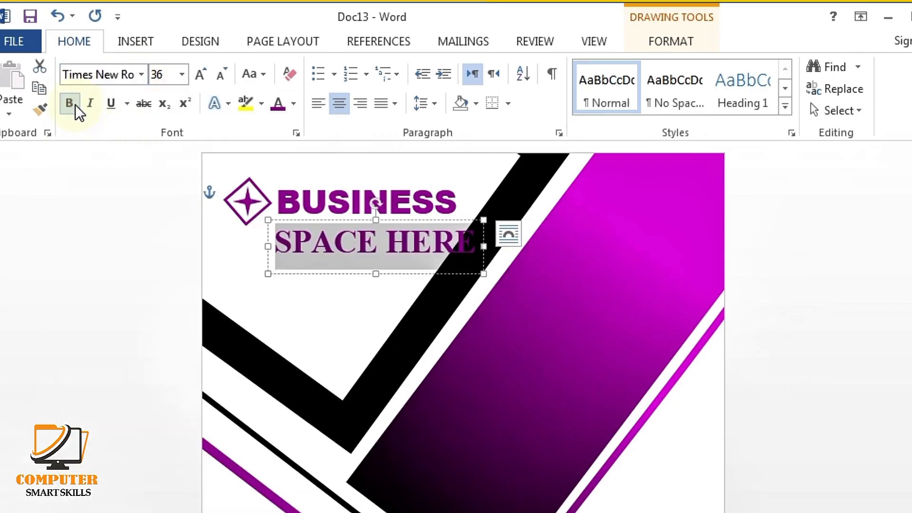
left_click(218, 76)
left_click(219, 78)
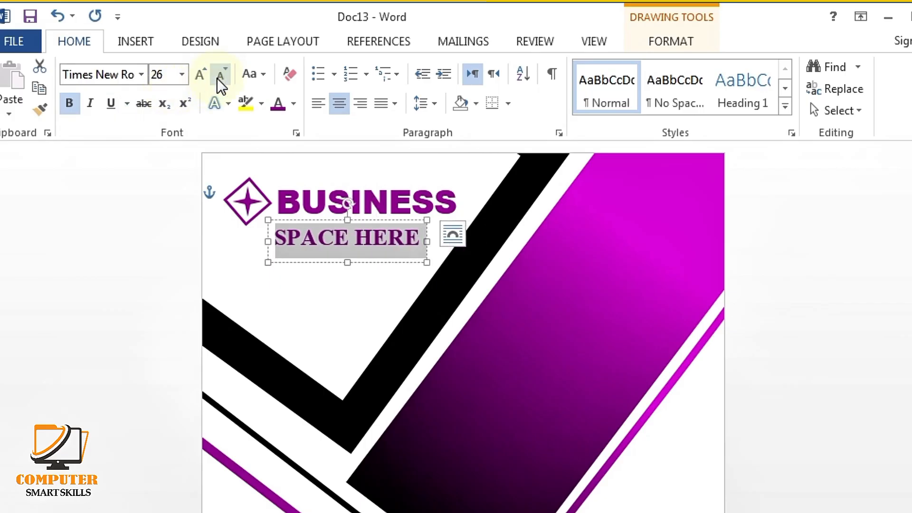
Insert a space between the individual letters of SPACE HERE to spread the text out.
left_click(288, 237)
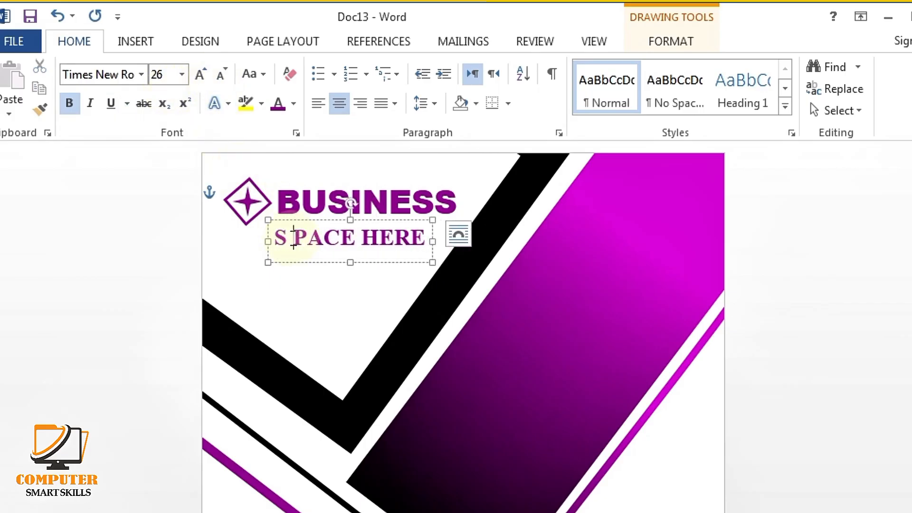
left_click(304, 237)
left_click(328, 243)
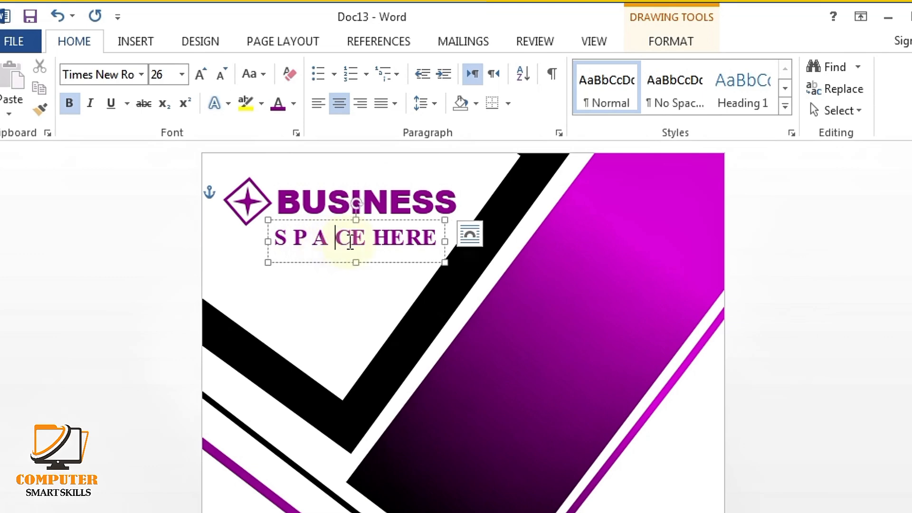
left_click(388, 238)
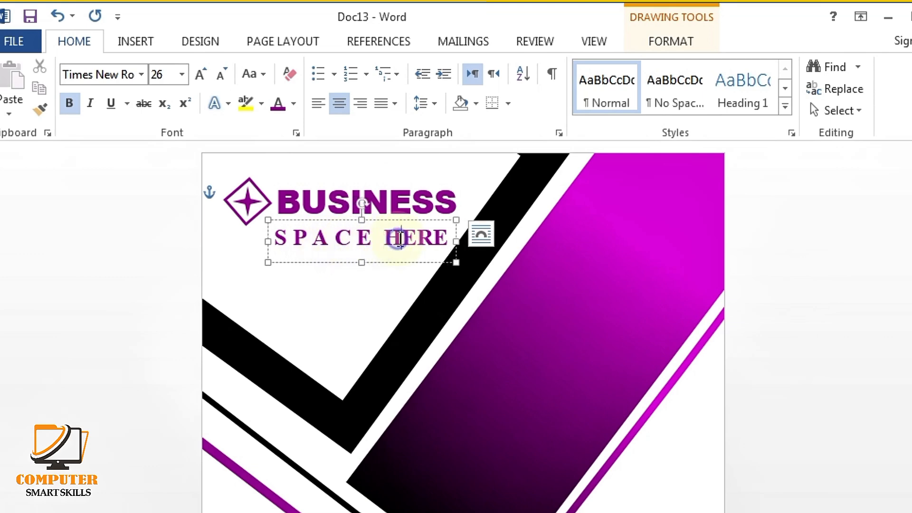
left_click(401, 238)
left_click(423, 239)
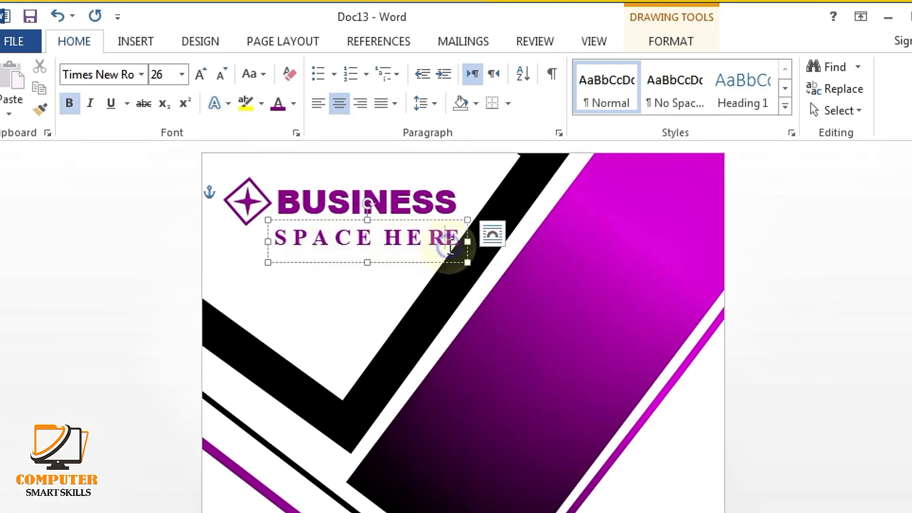
Reduce the font size of the spaced-out SPACE HERE text to 22.
left_click_drag(464, 240, 294, 235)
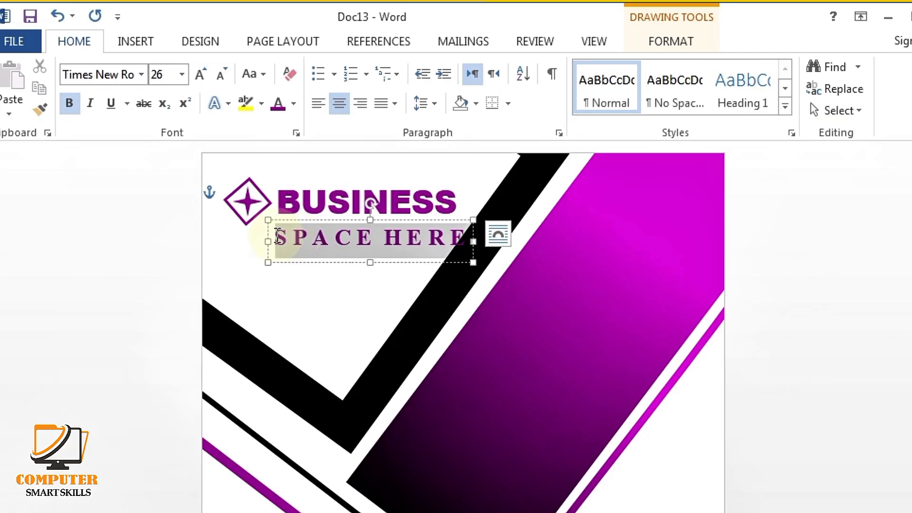
left_click(222, 75)
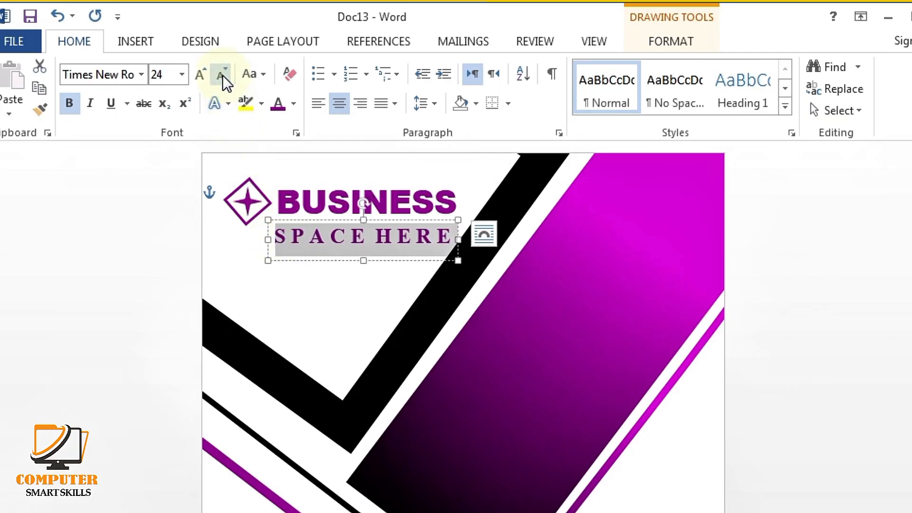
left_click(222, 75)
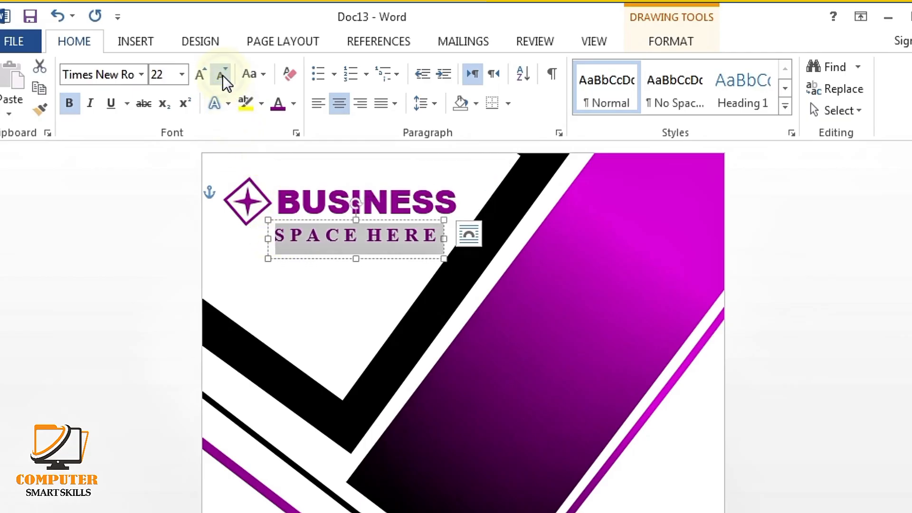
Move the SPACE HERE text close beneath BUSINESS, centering it there, and reduce the height of its box.
left_click(381, 212)
left_click_drag(381, 212, 382, 212)
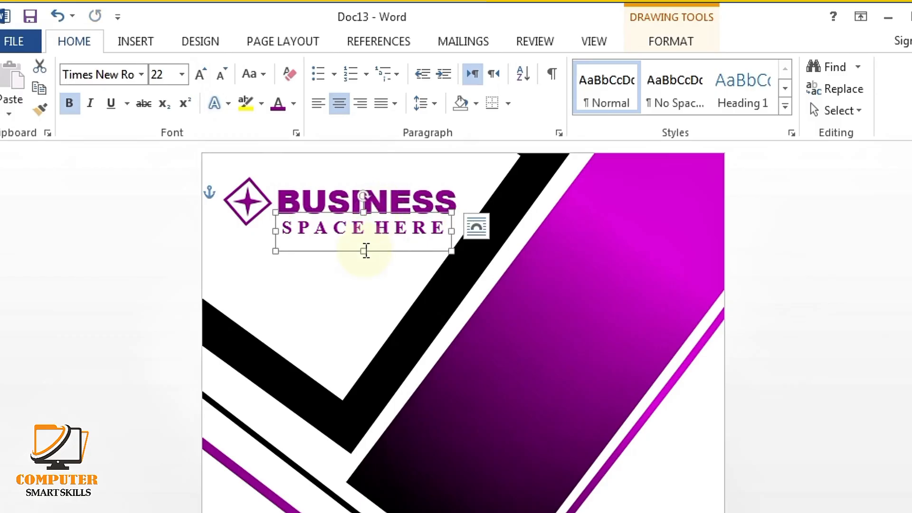
left_click_drag(364, 251, 365, 238)
left_click(332, 273)
Place a copy of the BUSINESS WordArt in the white area below the logo and change its text to 2025.
scroll(355, 272, "down", 2)
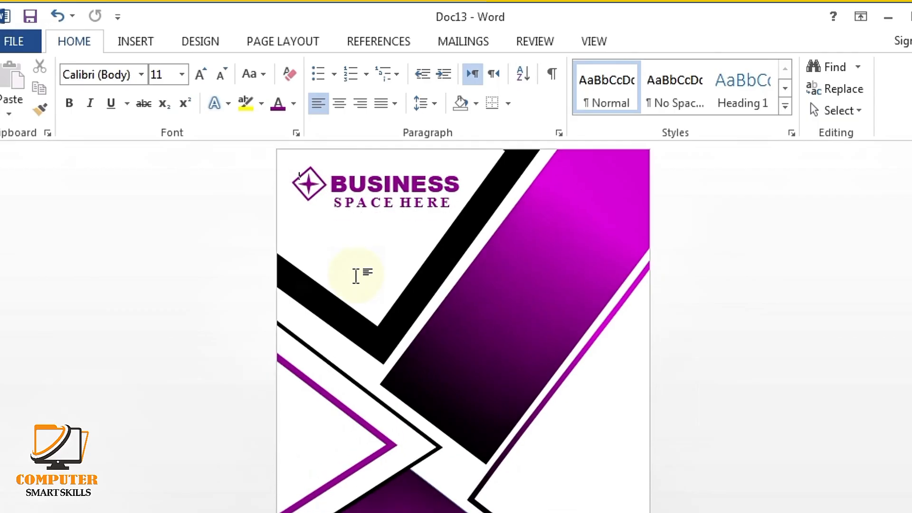
scroll(357, 280, "down", 2)
scroll(357, 281, "up", 2)
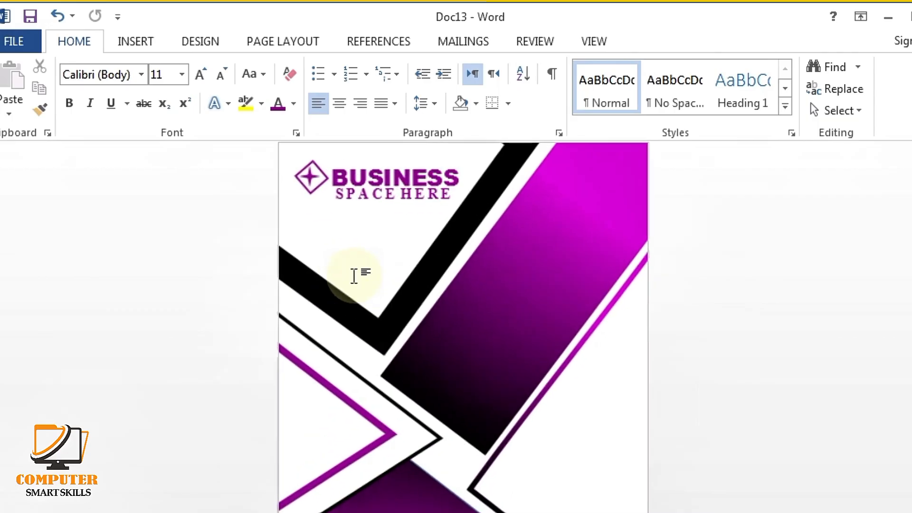
left_click(409, 167)
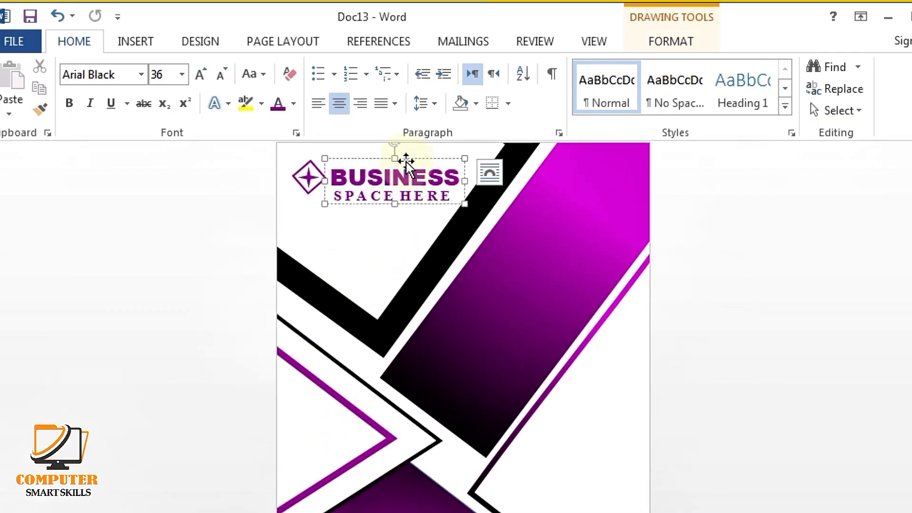
left_click_drag(409, 160, 292, 250)
type("2025")
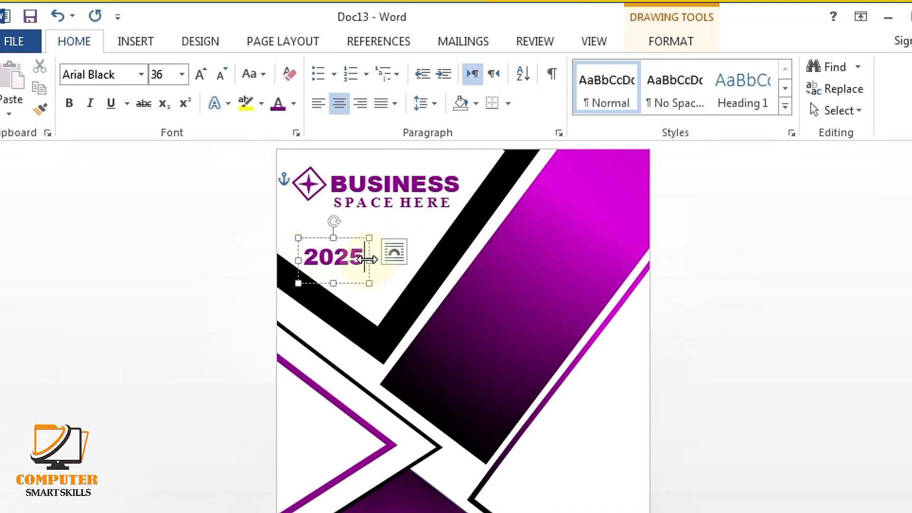
Change the 2025 text's font color to white and move it onto the upper end of the magenta band.
left_click_drag(348, 265, 294, 268)
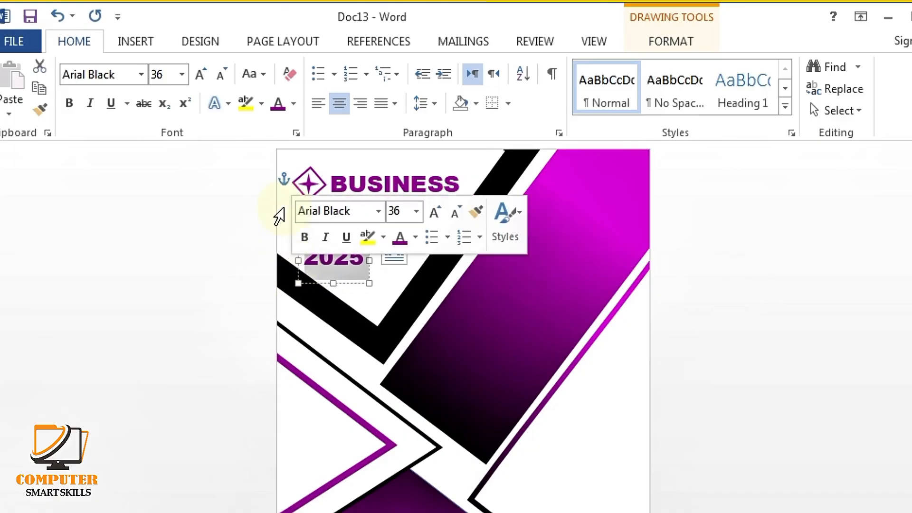
left_click(294, 104)
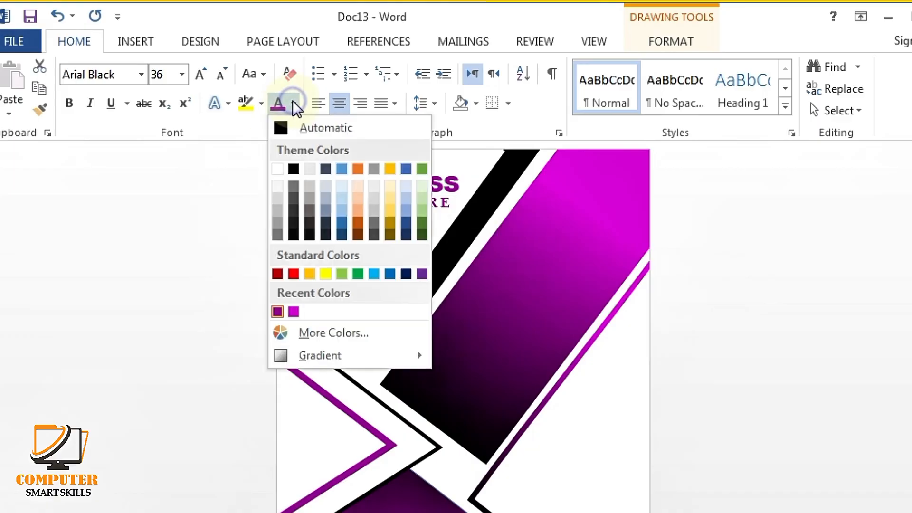
left_click(279, 170)
left_click_drag(352, 242, 607, 155)
Enlarge the 2025 text to size 48 and move it up near the page's top edge.
left_click_drag(619, 192, 556, 191)
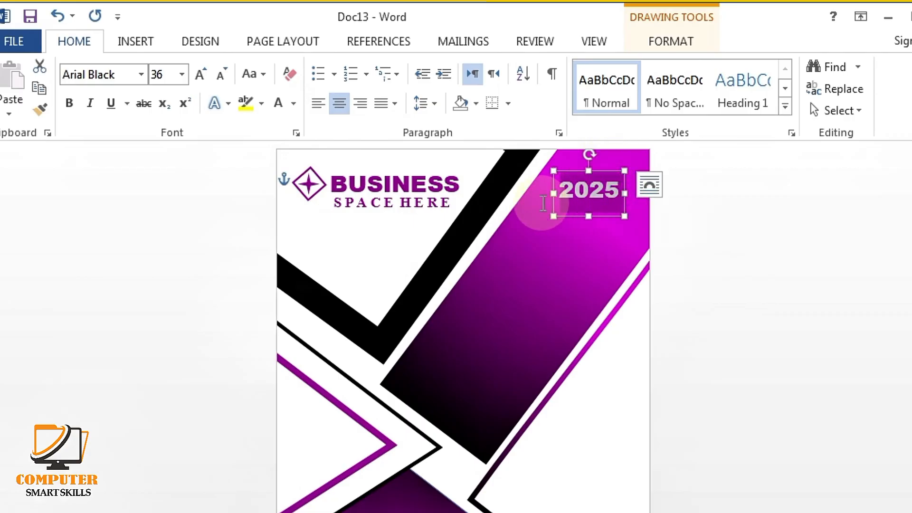
left_click(204, 76)
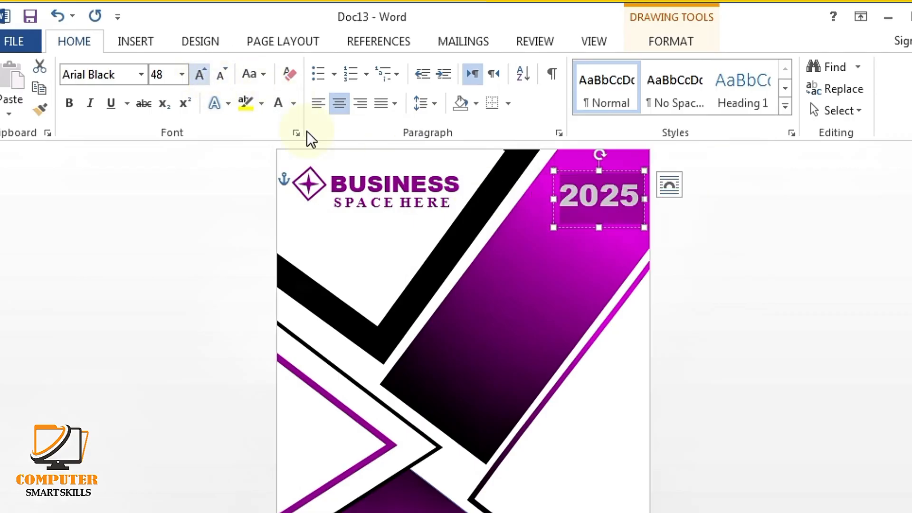
left_click_drag(621, 170, 618, 149)
Place a copy of the 2025 text on the dark lower part of the band and change its text to ANNUAL.
left_click_drag(593, 212, 478, 356)
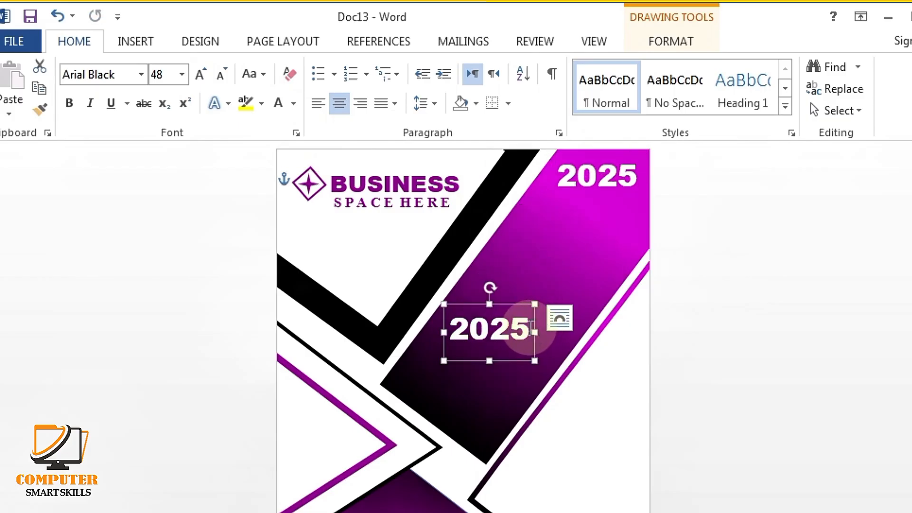
left_click_drag(532, 328, 445, 332)
type("ANNUAL")
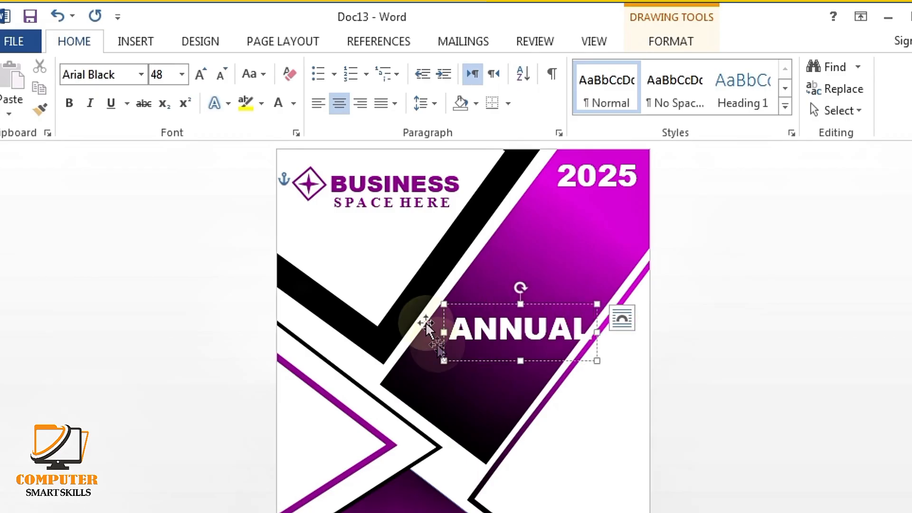
left_click_drag(537, 305, 515, 309)
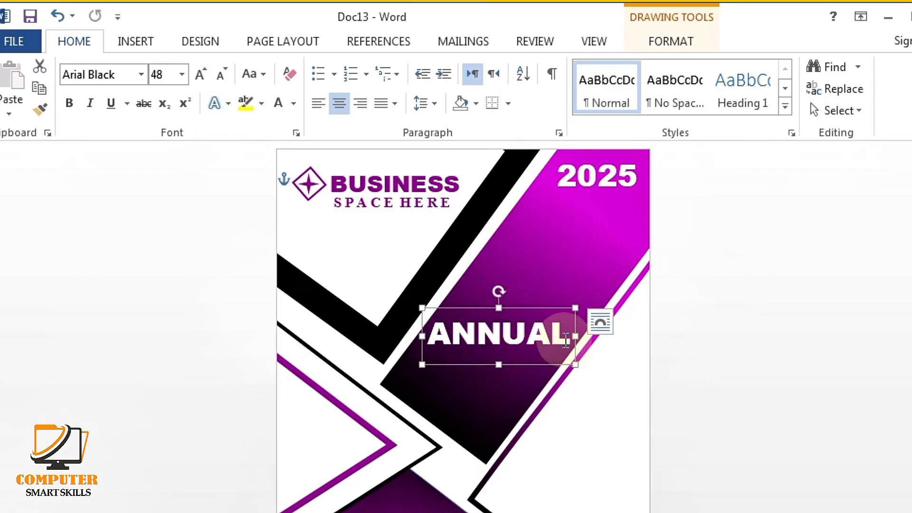
Reduce the ANNUAL text's font size to 36.
left_click_drag(570, 332, 407, 336)
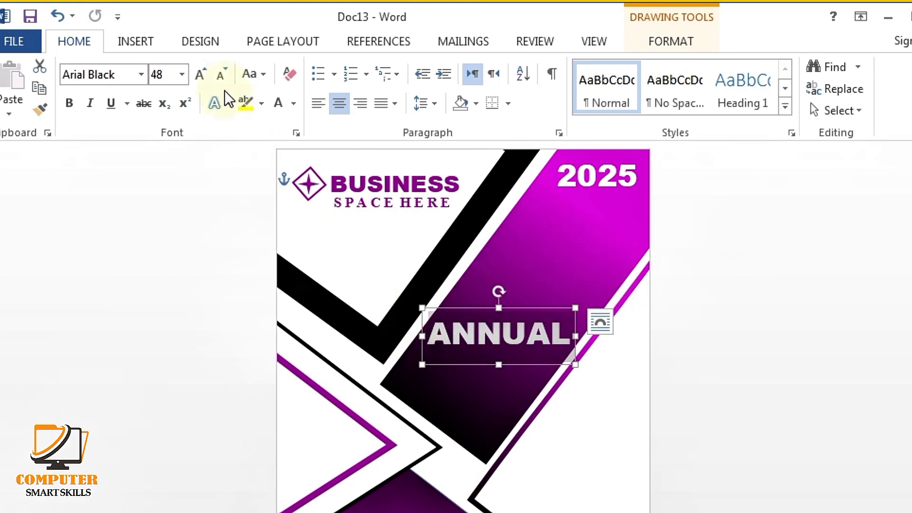
left_click(220, 76)
left_click(509, 312)
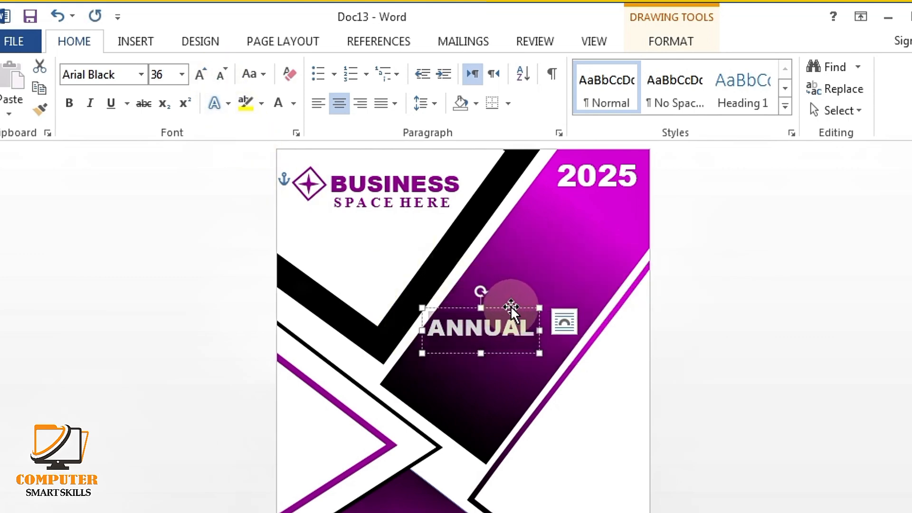
Place a copy of the ANNUAL text just below the original and change its text to REPORT.
left_click_drag(511, 307, 415, 352)
type("RE")
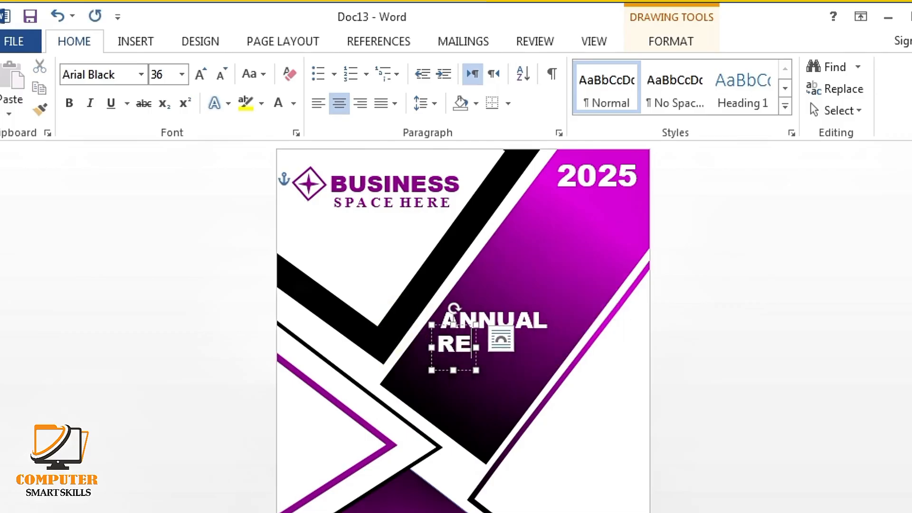
type("PORT")
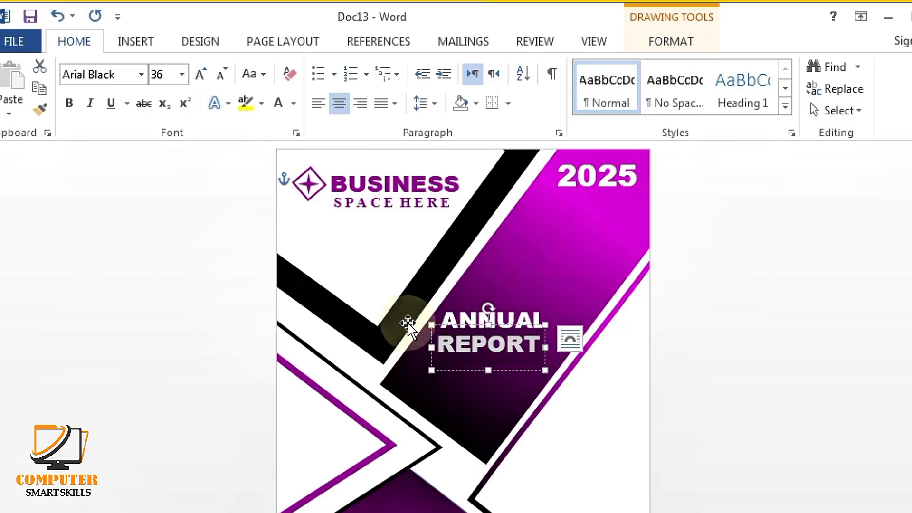
Set the REPORT text in bold Arial.
left_click(143, 77)
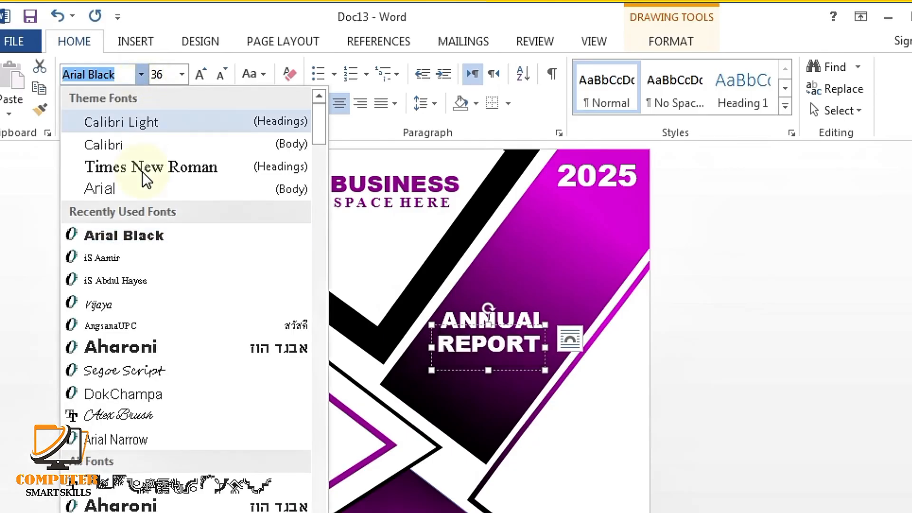
left_click(138, 190)
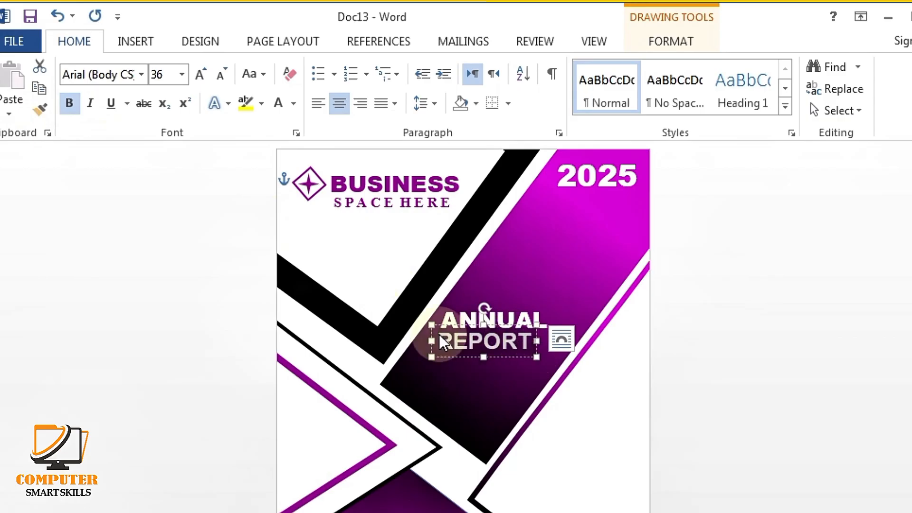
Nudge REPORT down clear of ANNUAL and move ANNUAL down so it sits centered closely above REPORT.
left_click_drag(517, 359, 509, 359)
key("ctrl+z")
left_click(509, 344)
key("Down")
key("Down")
key("Down")
key("Down")
key("Down")
key("Down")
key("Down")
key("Down")
key("Down")
key("Down")
key("Down")
key("Down")
key("Down")
key("Down")
key("Down")
key("Left")
key("Left")
key("Left")
key("Left")
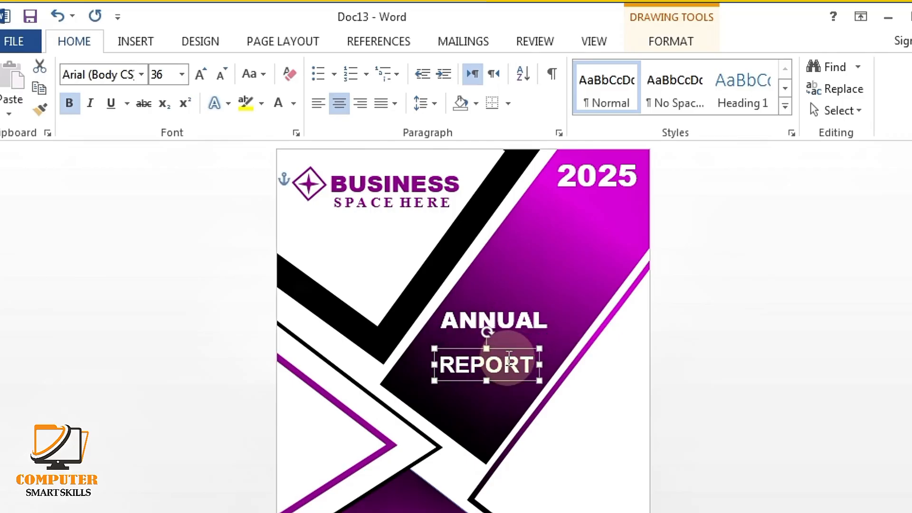
left_click(504, 327)
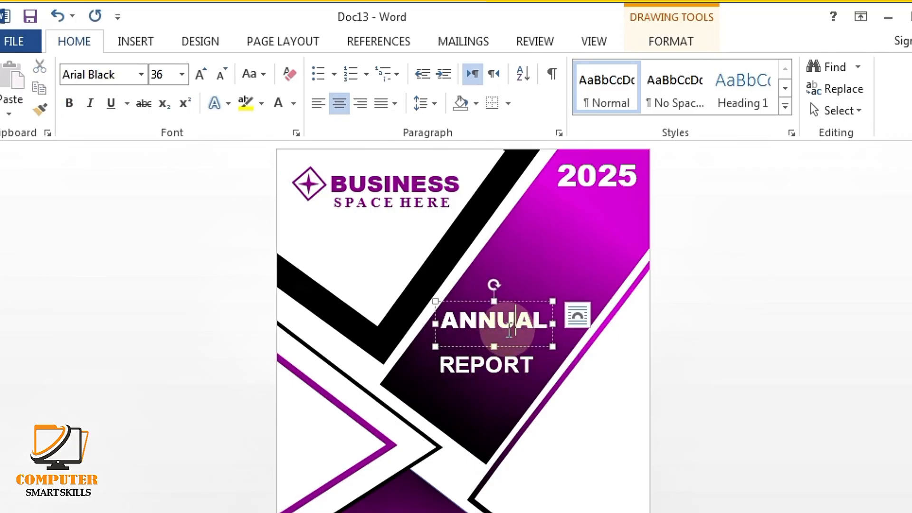
left_click_drag(508, 346, 500, 365)
Enlarge the 2025 text to size 72 and move it down and left so all digits fit on the page.
left_click(597, 180)
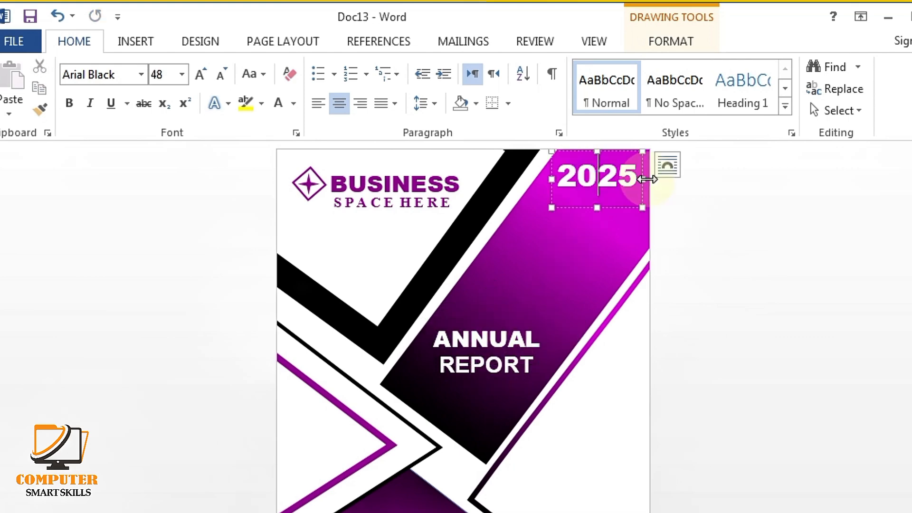
double_click(636, 181)
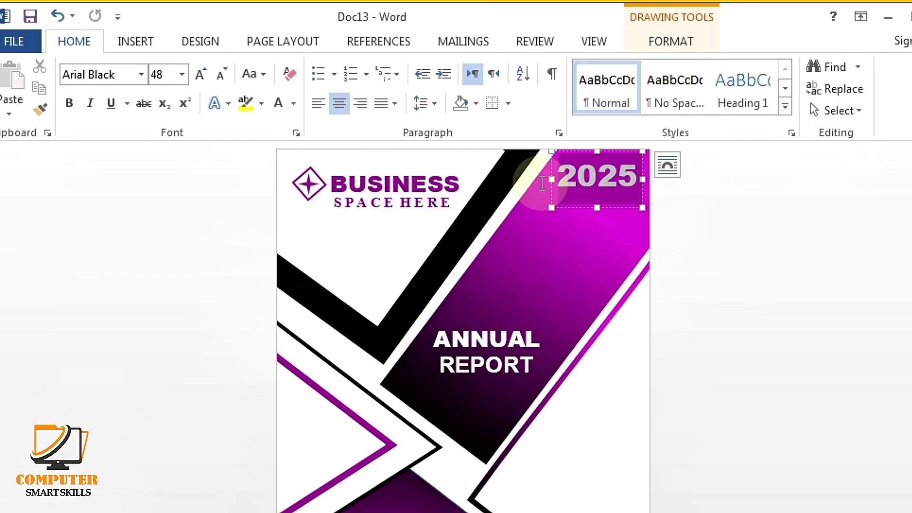
left_click(202, 74)
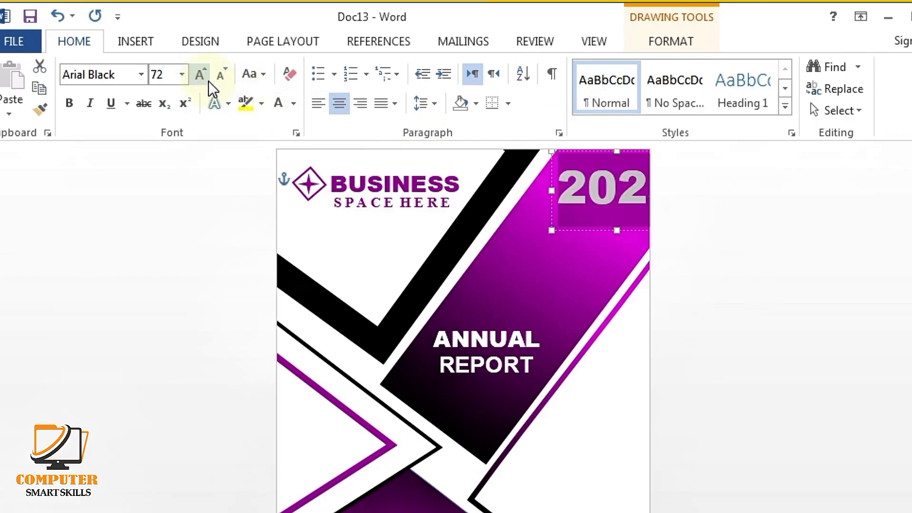
left_click_drag(553, 215, 521, 252)
left_click_drag(520, 259, 517, 243)
Apply the first Outer shadow preset to the 2025 text.
left_click_drag(649, 217, 525, 210)
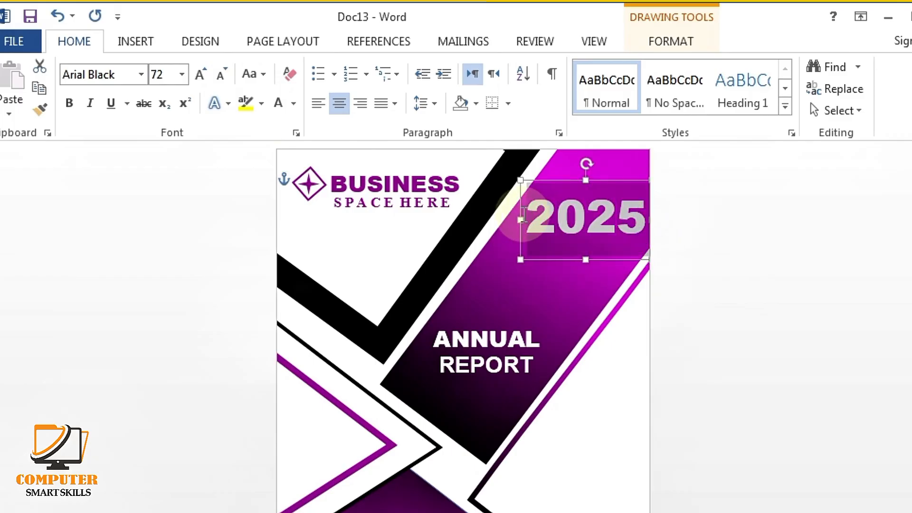
left_click(676, 39)
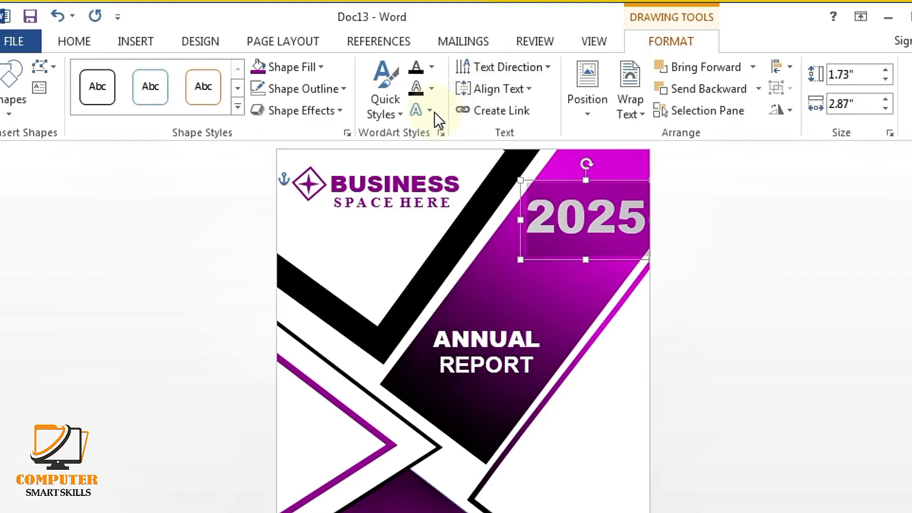
left_click(432, 111)
mouse_move(442, 141)
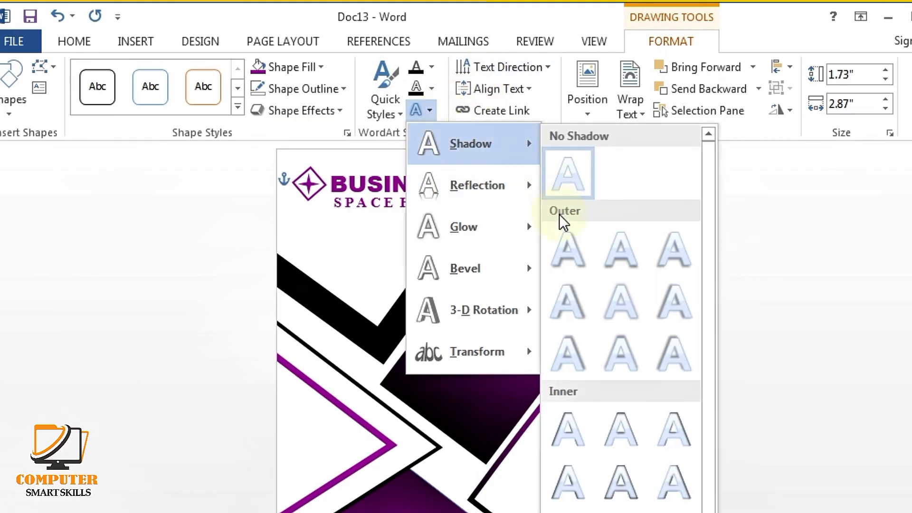
left_click(568, 250)
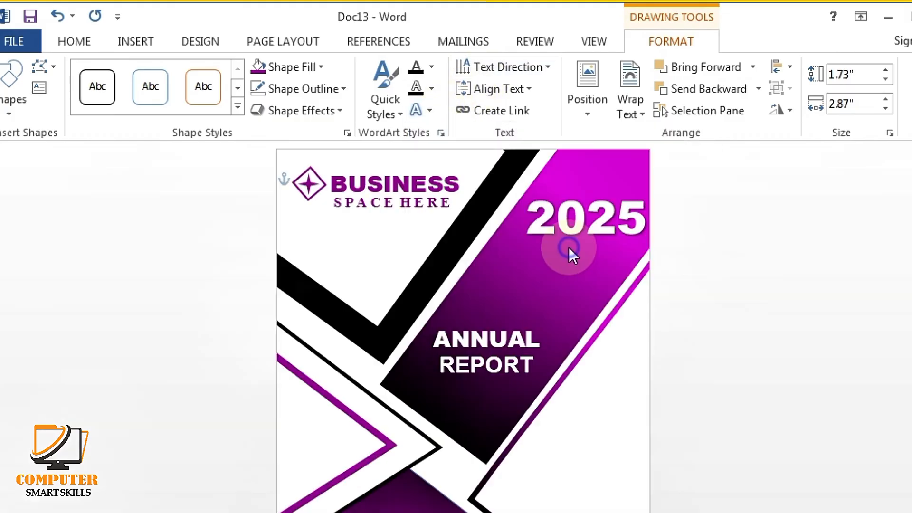
Apply the first Outer shadow preset to the ANNUAL text.
left_click(539, 340)
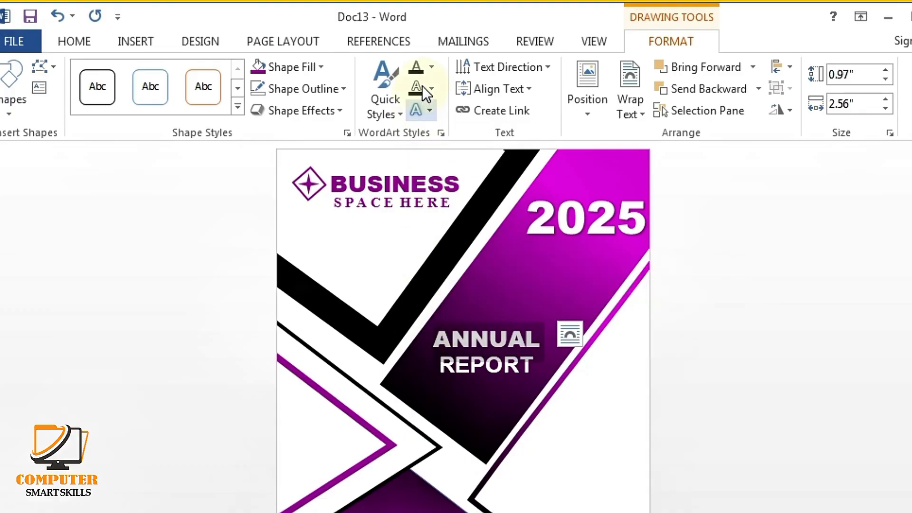
left_click(430, 110)
mouse_move(490, 155)
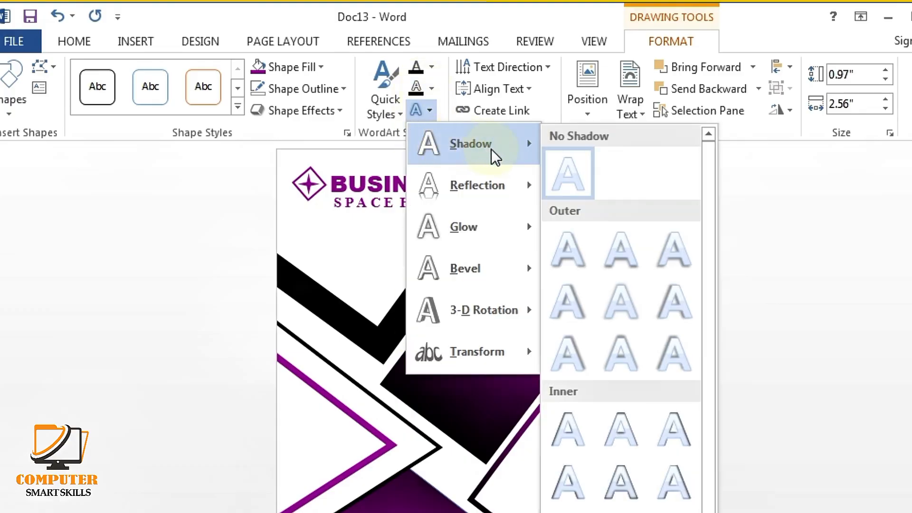
left_click(563, 242)
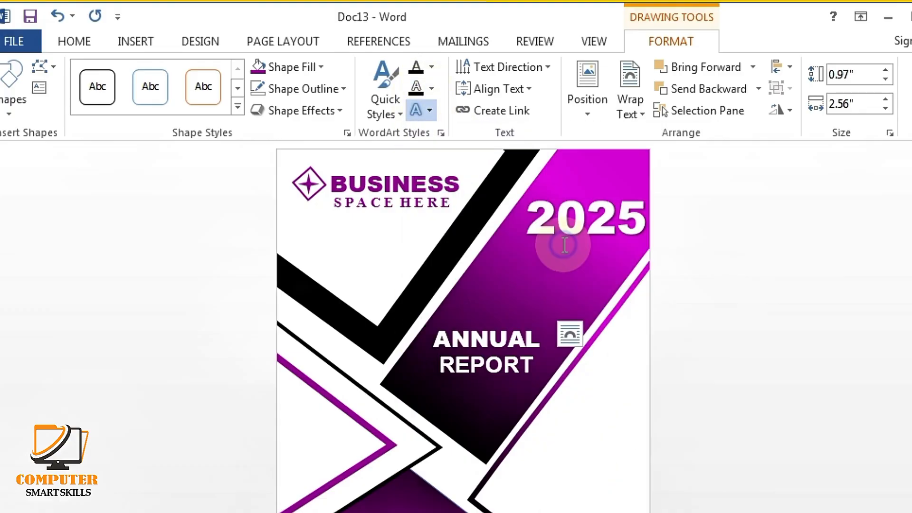
Apply the first Outer shadow preset to the REPORT text and deselect it.
left_click(535, 370)
left_click_drag(533, 370, 430, 370)
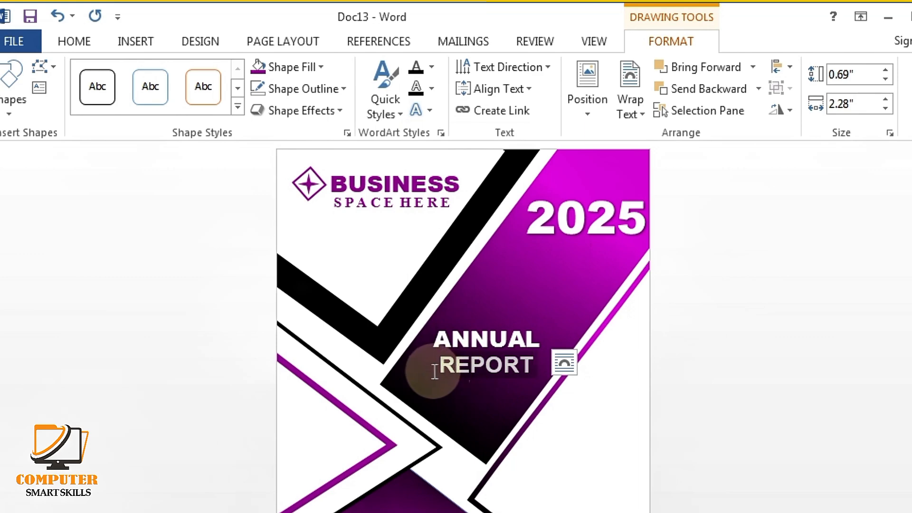
left_click(433, 108)
mouse_move(462, 145)
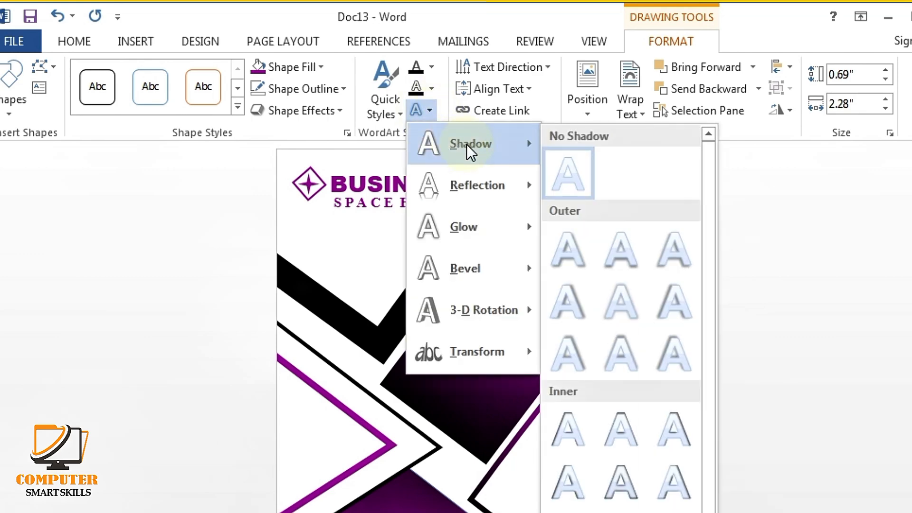
left_click(569, 249)
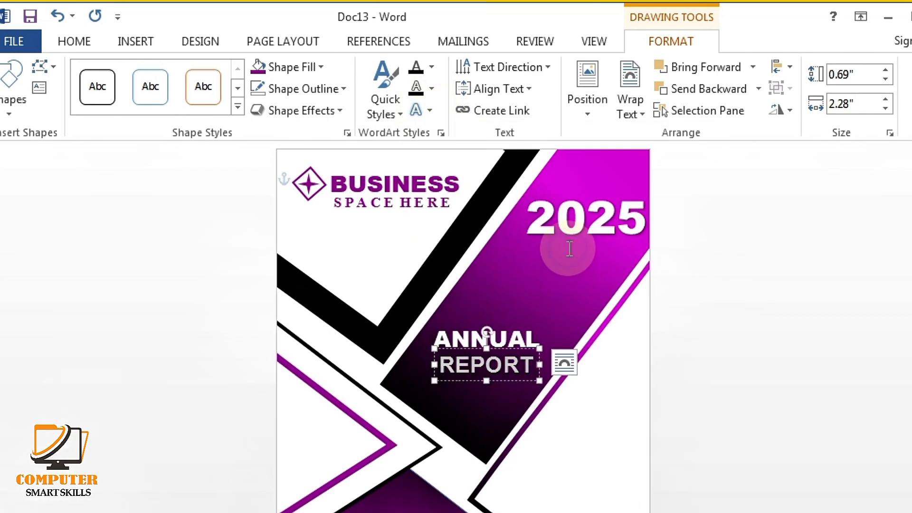
left_click(531, 308)
Place a copy of the 2025 text in the white area beside the band's lower end and clear its text.
scroll(749, 319, "down", 2)
scroll(749, 323, "up", 2)
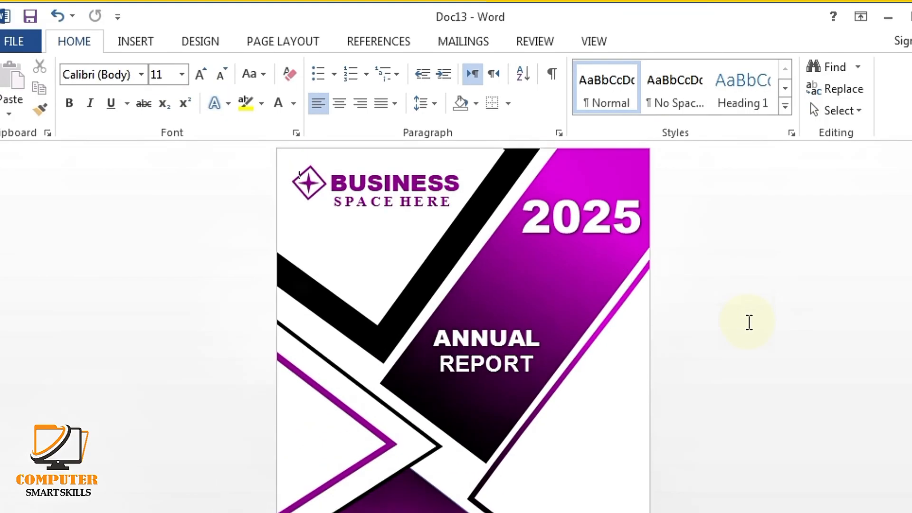
scroll(749, 322, "down", 2, "ctrl")
scroll(748, 322, "down", 1)
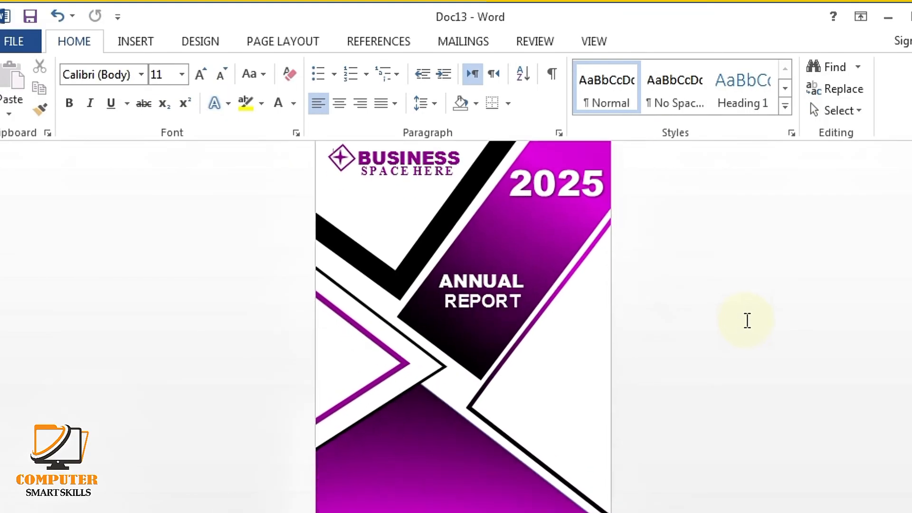
left_click(545, 185)
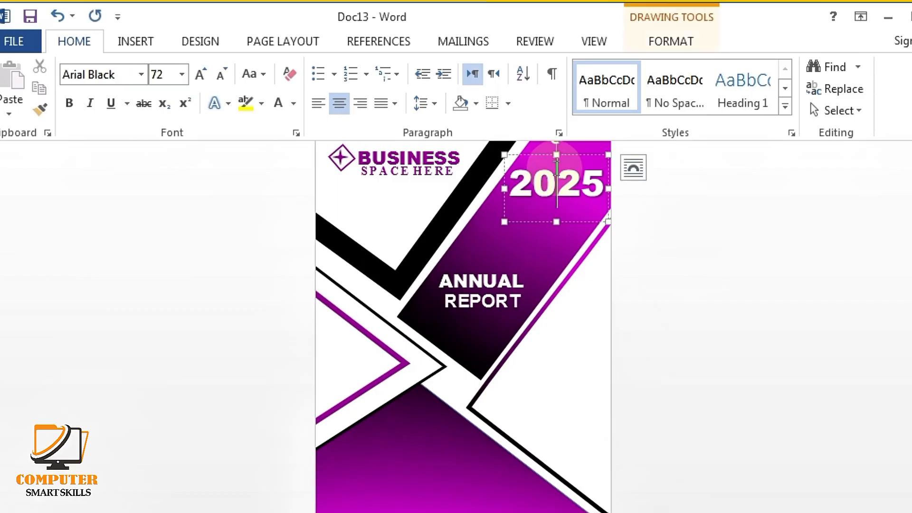
left_click_drag(545, 153, 546, 381)
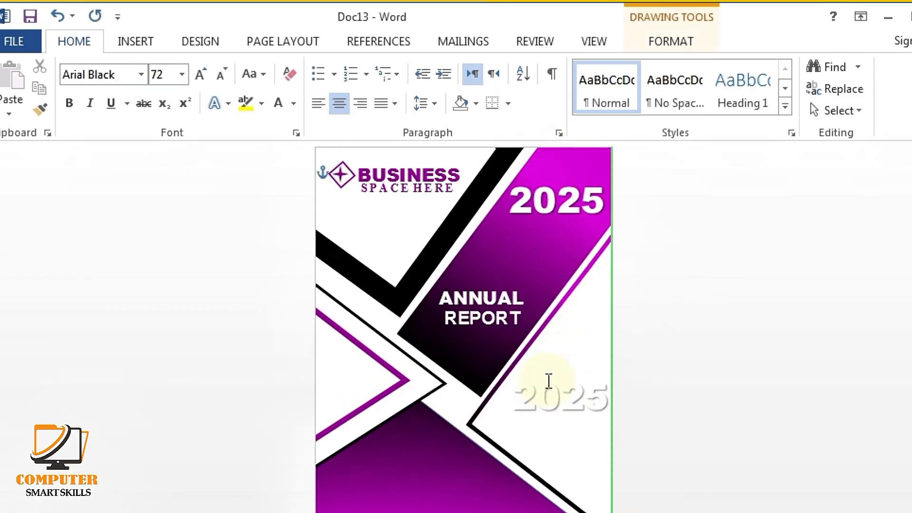
double_click(603, 401)
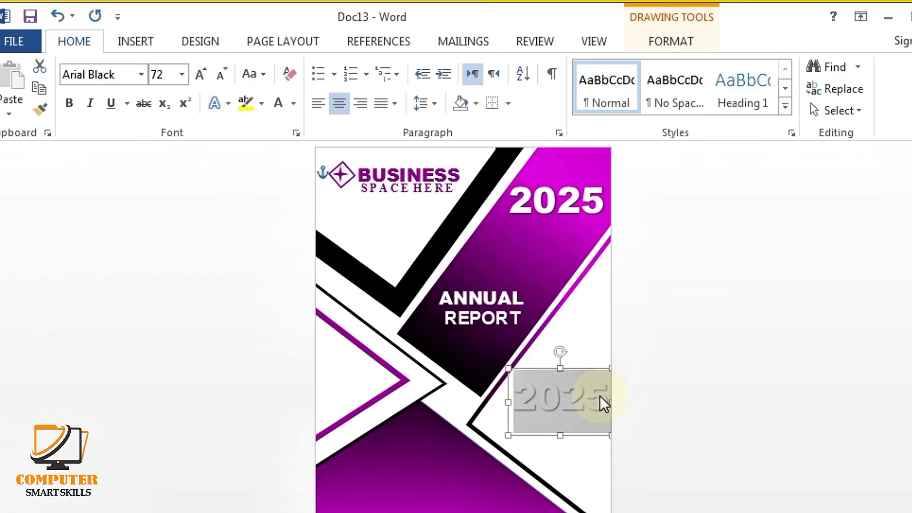
key("Delete")
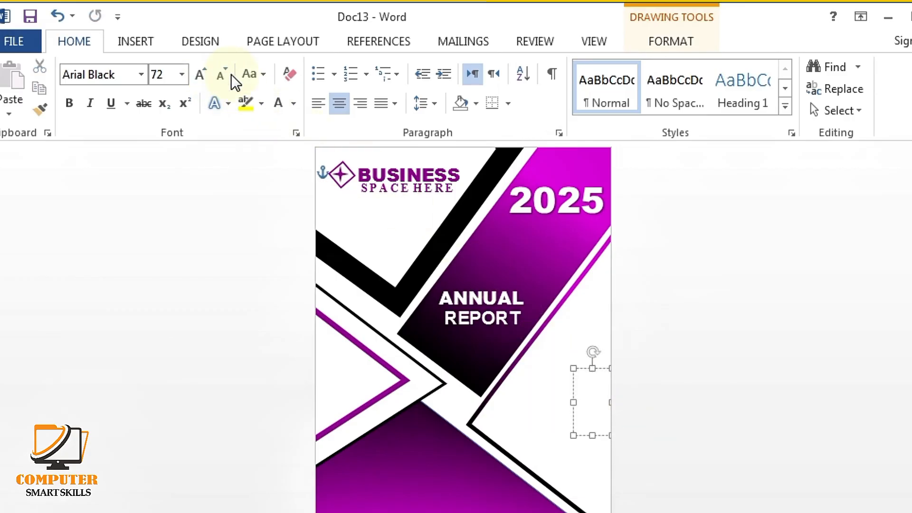
Reduce the emptied text box's font size to 26.
left_click(222, 75)
left_click(223, 75)
left_click(223, 75)
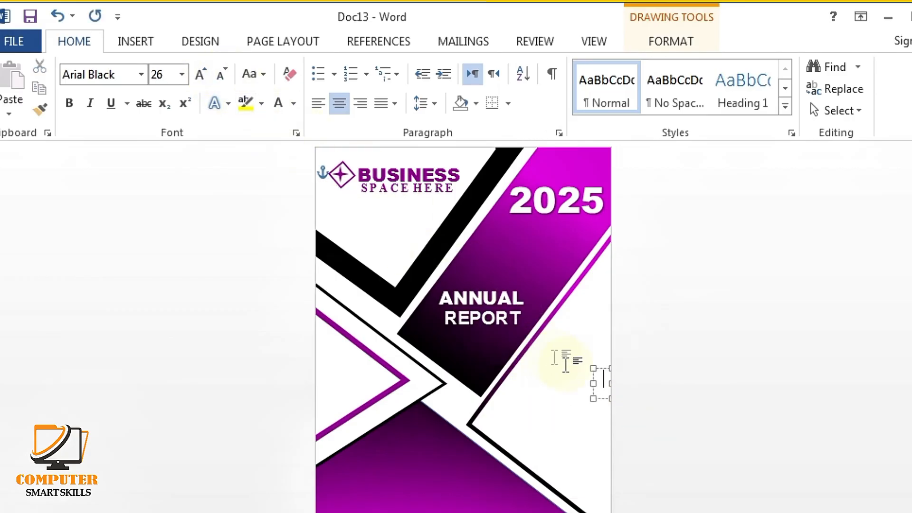
Move the emptied text box further left into the white area and enter CORPORATE.
left_click_drag(606, 369, 551, 365)
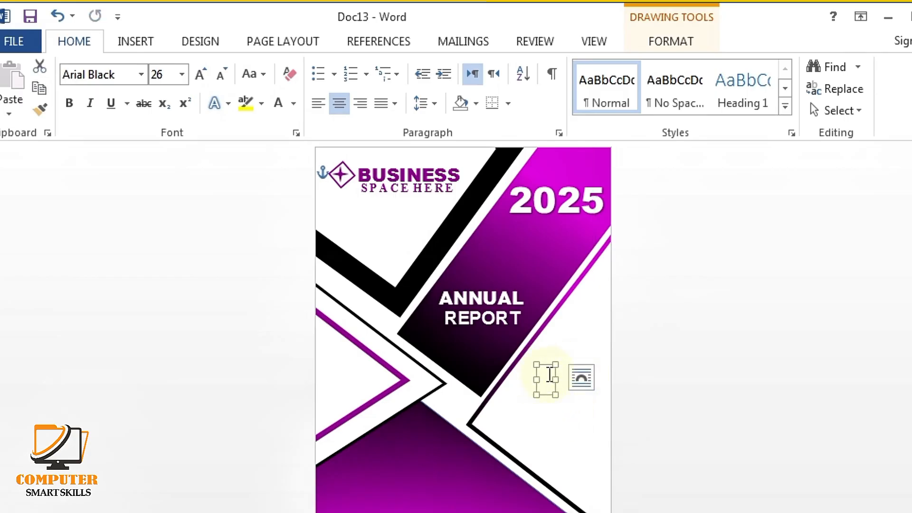
left_click(550, 375)
type("COR")
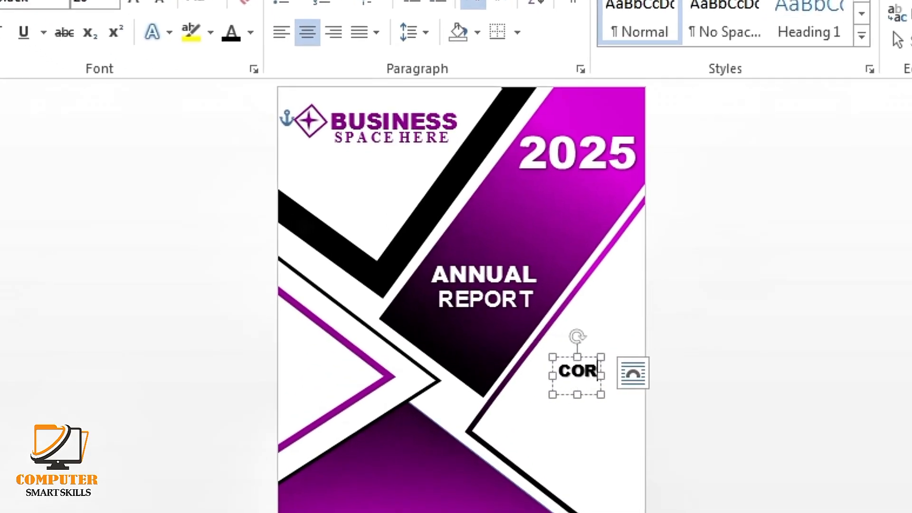
type("PORA")
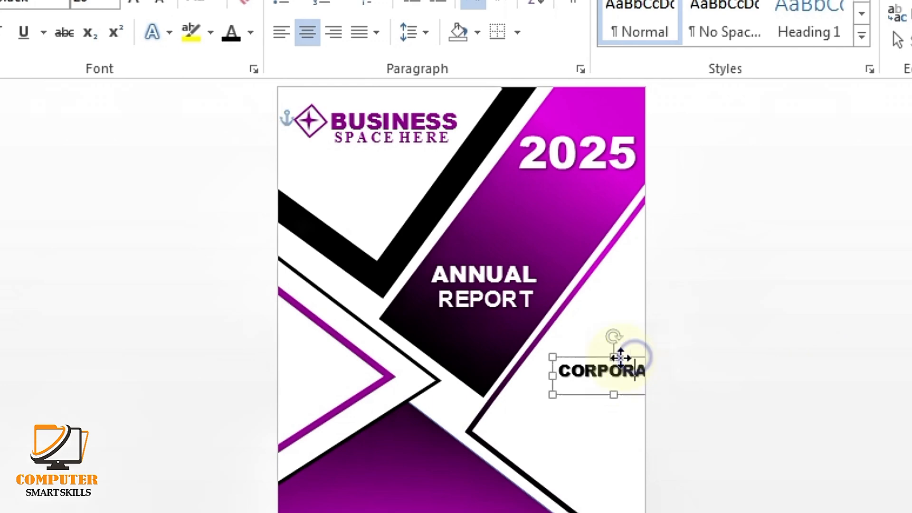
type("TE")
left_click_drag(608, 357, 537, 364)
Set the CORPORATE text to the Arial (Body CS) font and position it beside the band's lower end.
left_click_drag(611, 379, 496, 379)
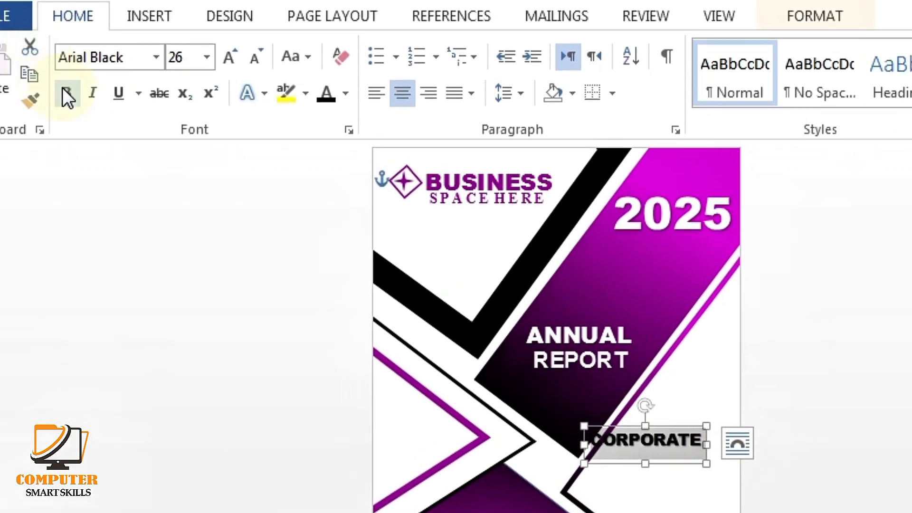
left_click(155, 58)
left_click(142, 192)
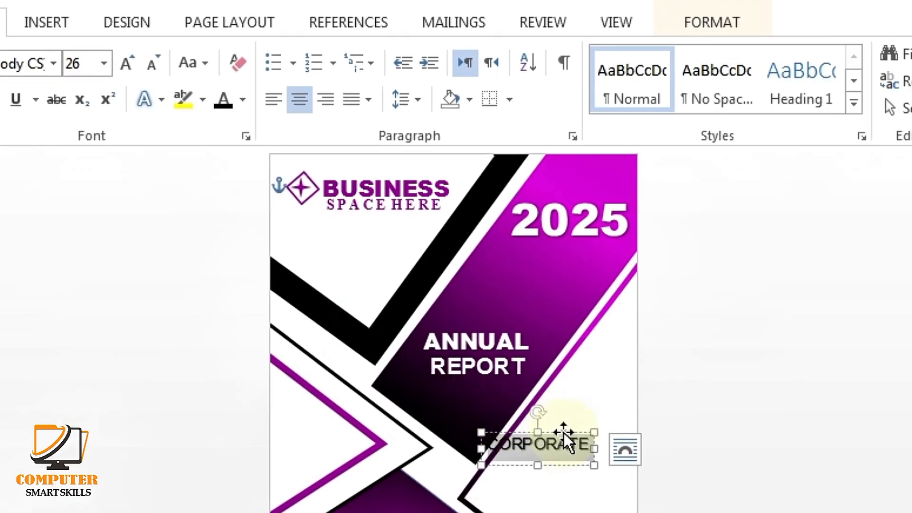
left_click_drag(564, 436, 615, 422)
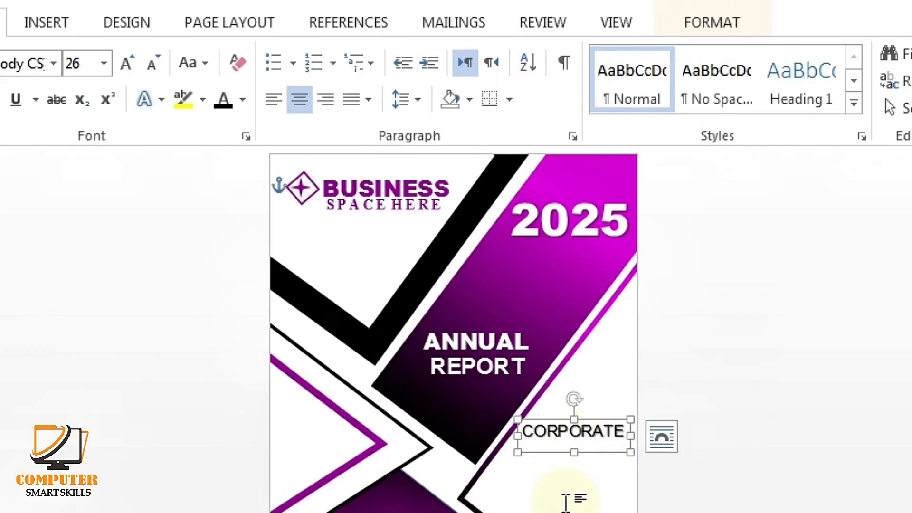
key("Down")
key("Left")
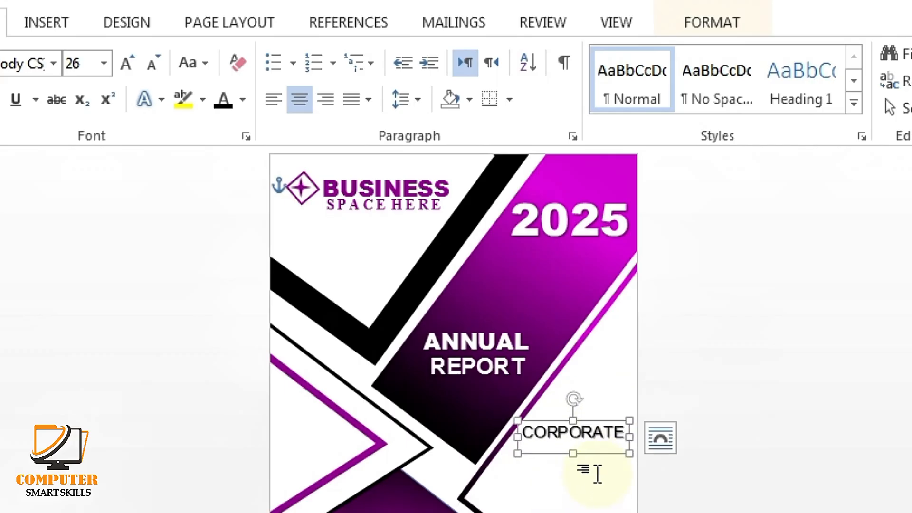
key("Right")
Place a copy of the CORPORATE text directly beneath it, replace it with BUSINESS and set the font to Arial Black.
left_click_drag(574, 454, 468, 460)
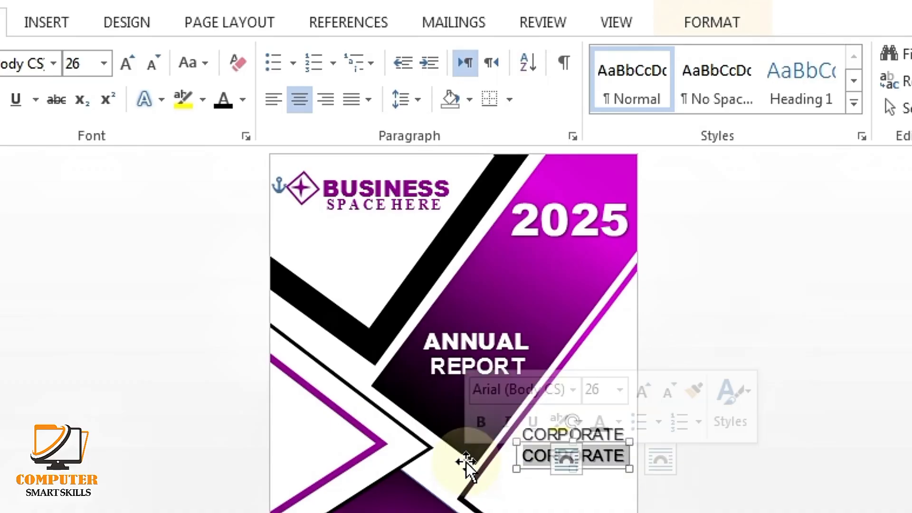
type("BUSINESS")
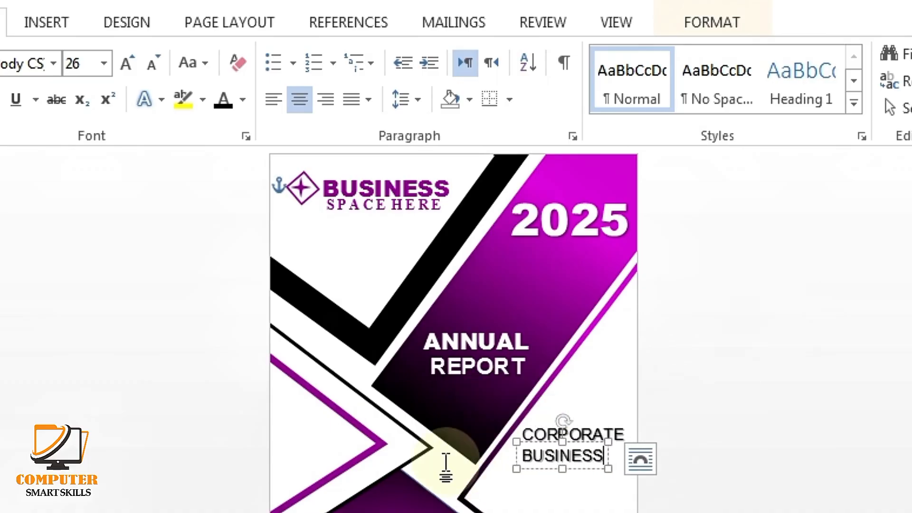
key("shift+Home")
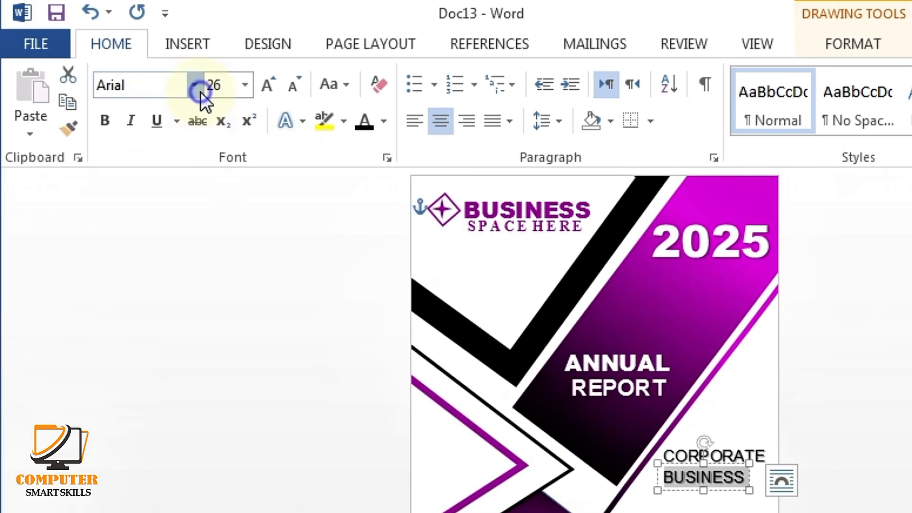
left_click(196, 86)
left_click(198, 284)
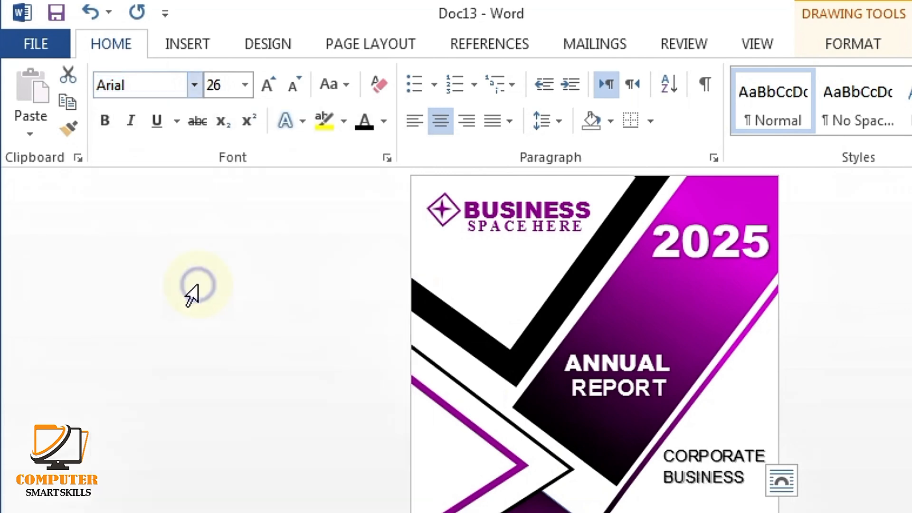
left_click_drag(601, 401, 608, 394)
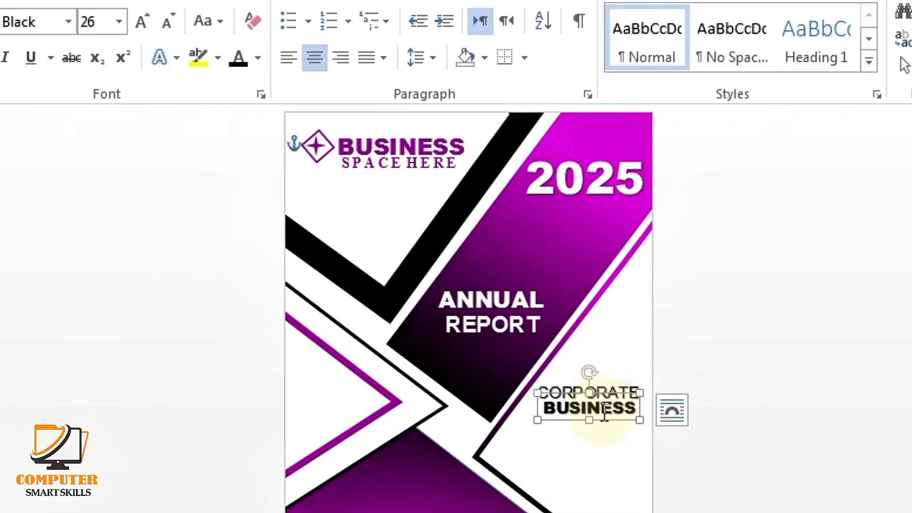
Place a copy of the BUSINESS text beneath it, replace it with NAME and set the font to Arial (Body CS).
left_click_drag(612, 422, 503, 438)
key("BackSpace")
type("N")
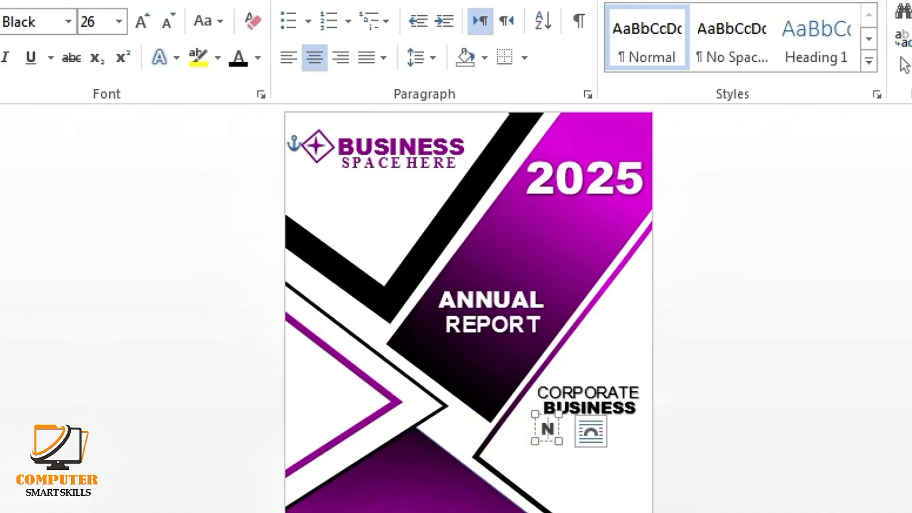
type("AME")
left_click_drag(594, 430, 452, 434)
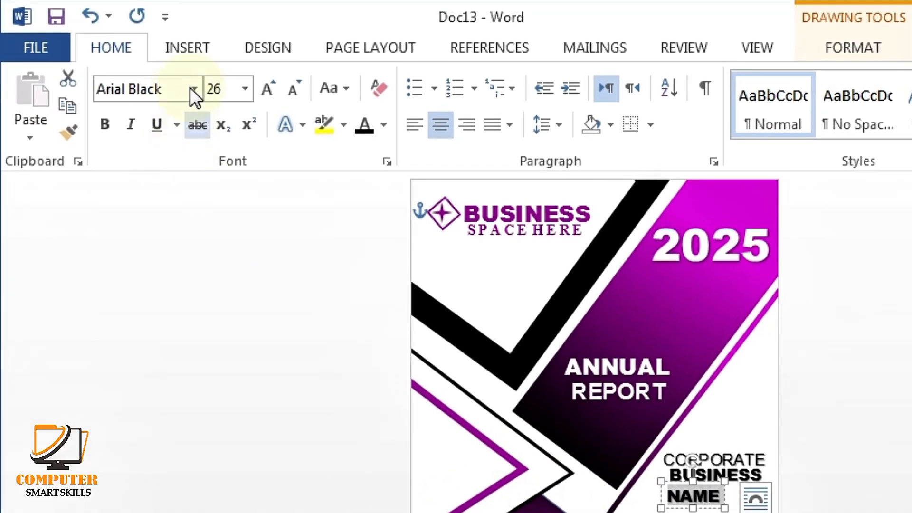
left_click(193, 89)
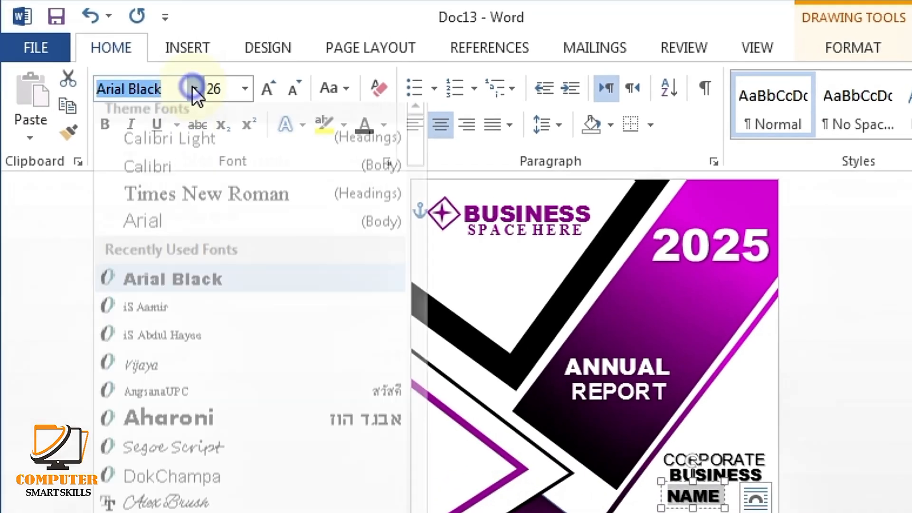
left_click(194, 230)
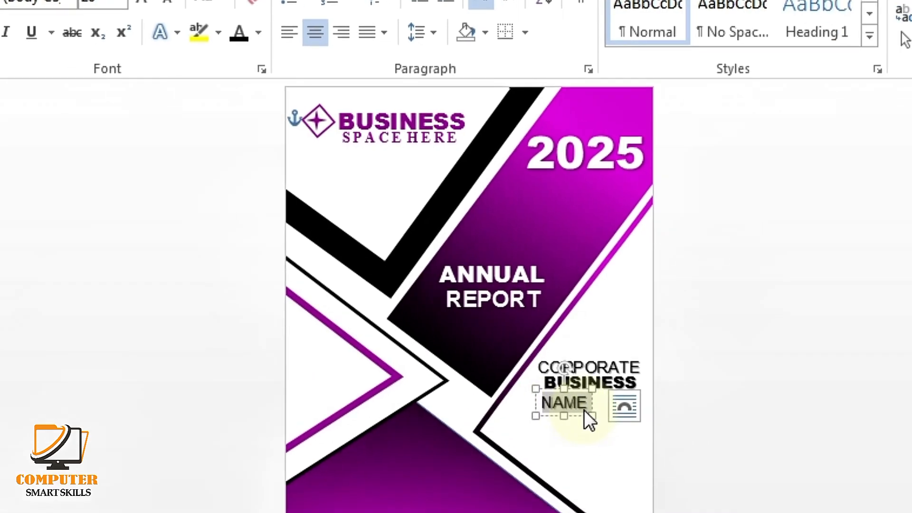
Position the NAME text close under the right end of BUSINESS and deselect it.
left_click_drag(582, 415, 631, 415)
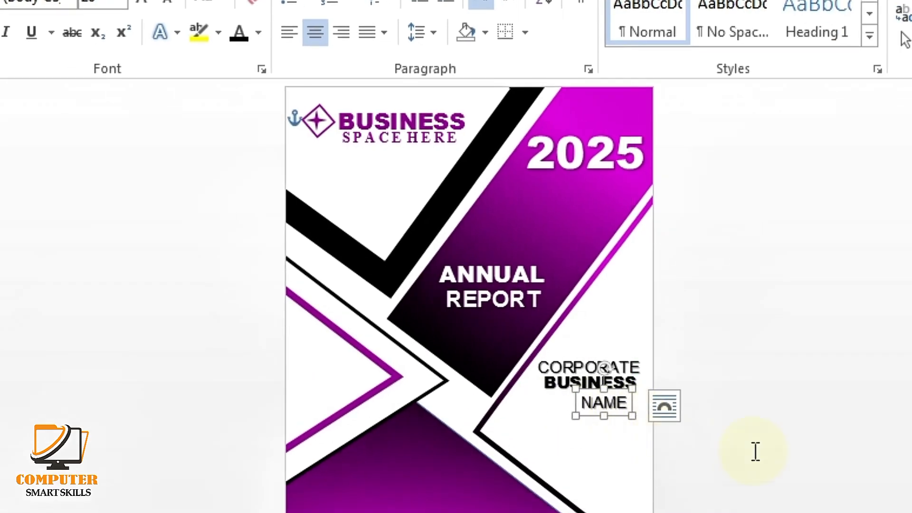
key("Right")
key("Right")
key("Up")
key("Up")
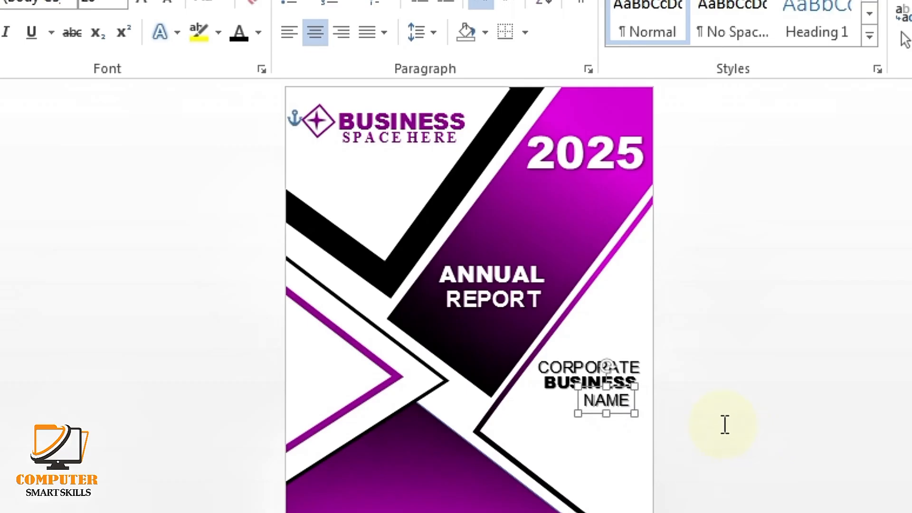
left_click(618, 446)
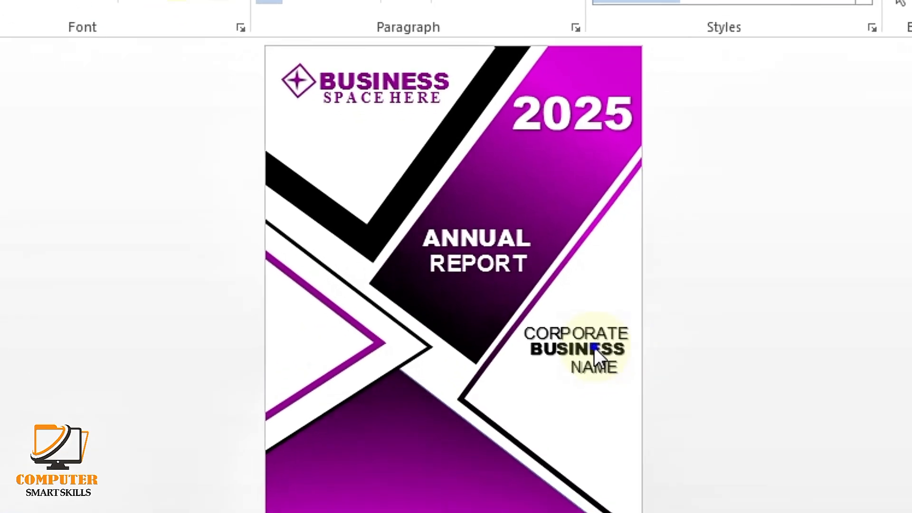
Place a copy of the BUSINESS text on the lower purple shape and replace its text with HEADLINE.
left_click(576, 353)
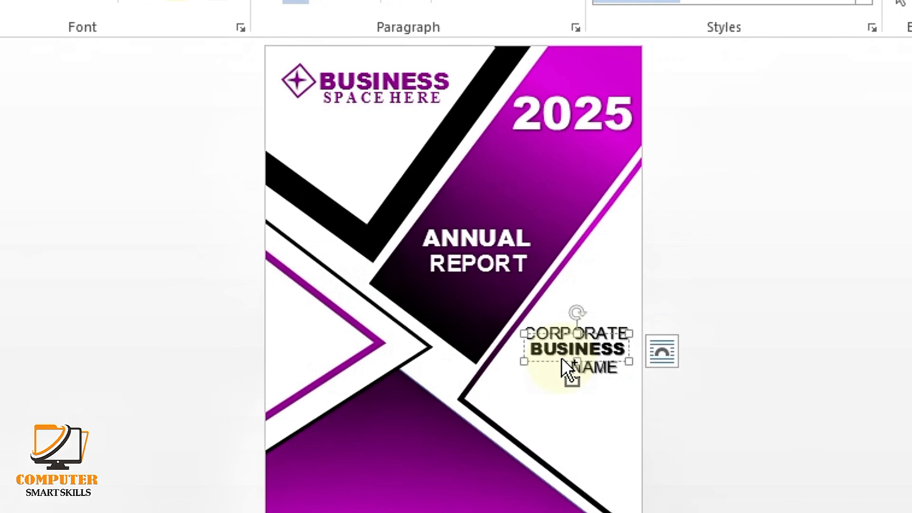
left_click_drag(565, 366, 234, 454)
key("BackSpace")
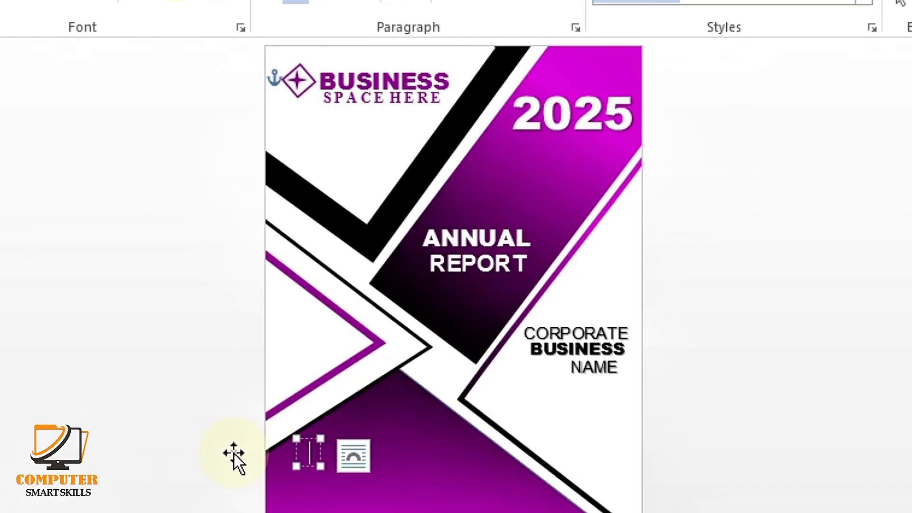
type("HEADLINE")
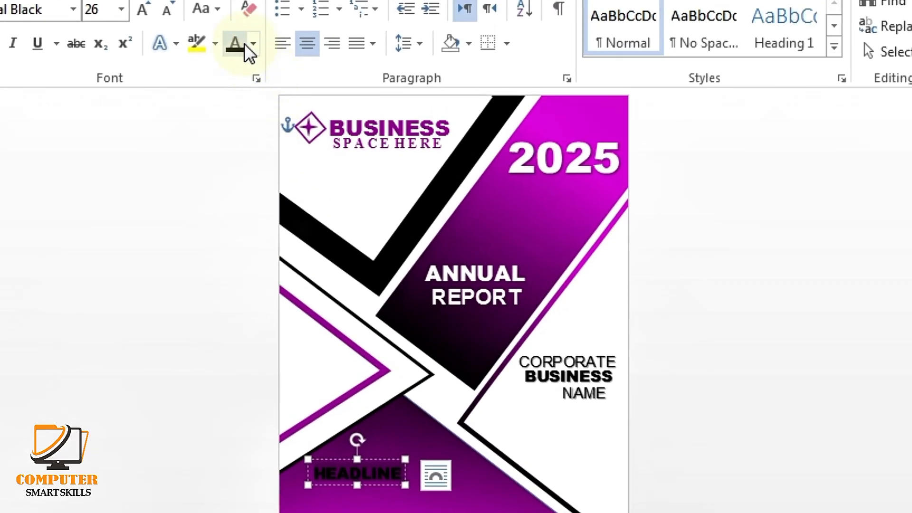
Format the HEADLINE text in white at size 48 and adjust its position inside the lower purple shape.
left_click(256, 44)
left_click(240, 118)
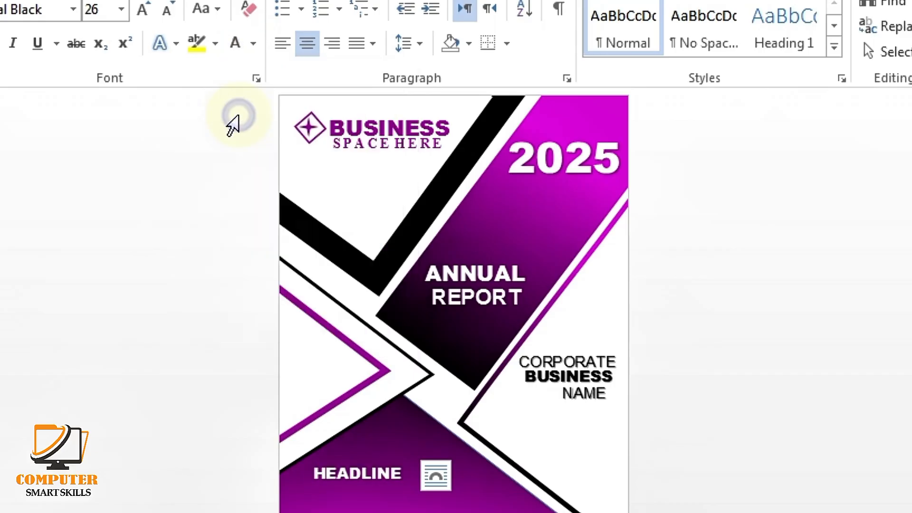
left_click(142, 10)
left_click(142, 9)
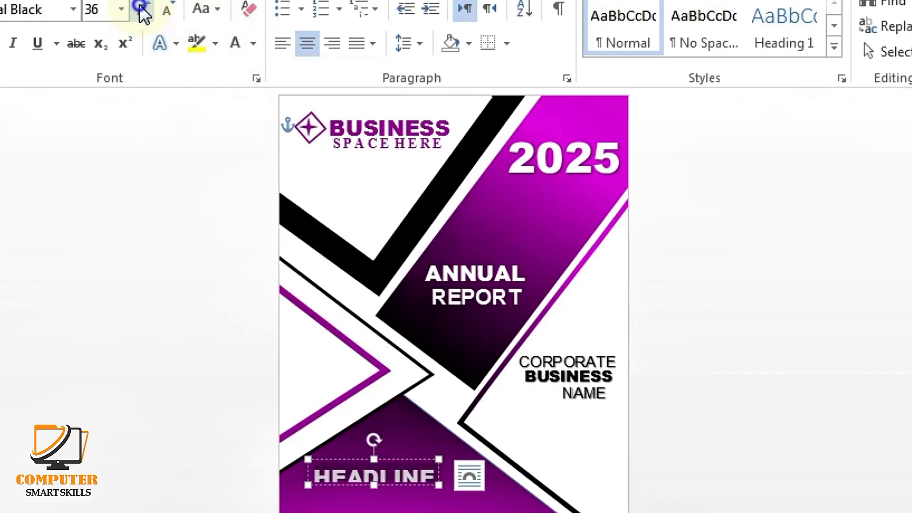
left_click(143, 9)
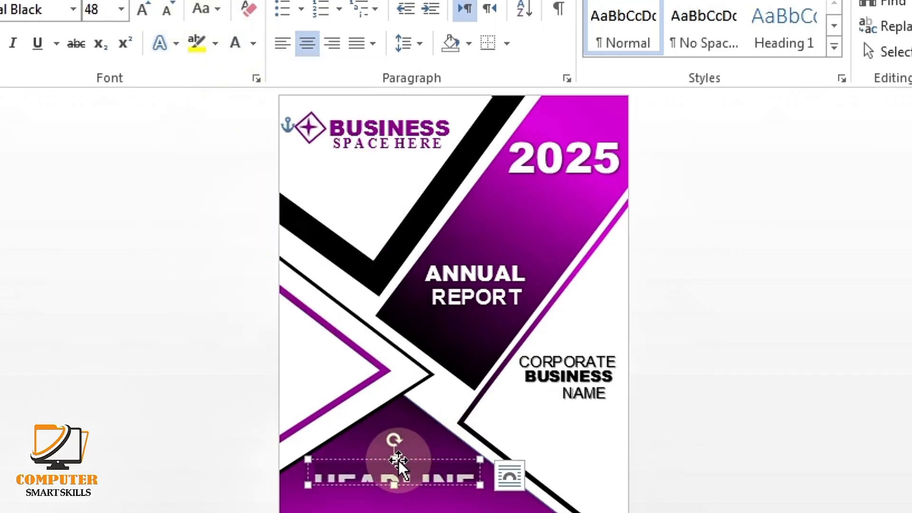
mouse_move(394, 460)
left_mouse_down()
mouse_move(394, 443)
mouse_move(416, 459)
mouse_move(408, 464)
left_mouse_up()
left_click(691, 389)
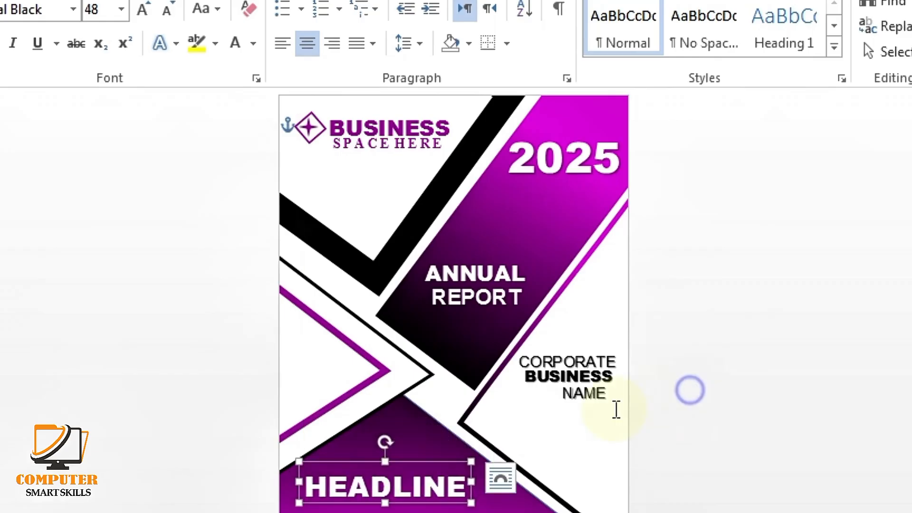
Nudge the HEADLINE text up and left toward the left edge of the purple shape and deselect it.
scroll(590, 419, "down", 2)
scroll(540, 447, "up", 3)
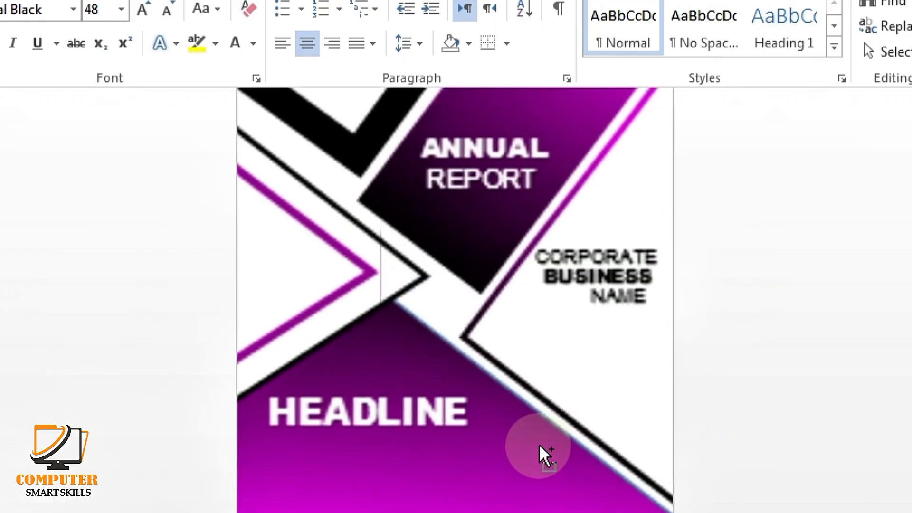
key("ctrl+Up")
key("ctrl+Up")
key("ctrl+Up")
key("ctrl+Up")
key("ctrl+Up")
key("ctrl+Left")
key("ctrl+Left")
key("ctrl+Left")
key("ctrl+Left")
key("ctrl+Left")
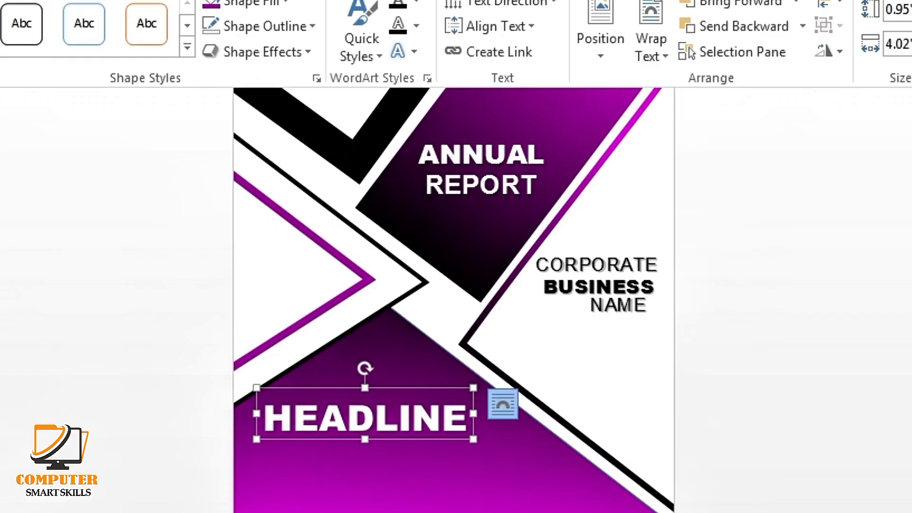
key("ctrl+Left")
key("ctrl+Left")
key("ctrl+Left")
key("ctrl+Left")
key("ctrl+Left")
left_click(406, 471)
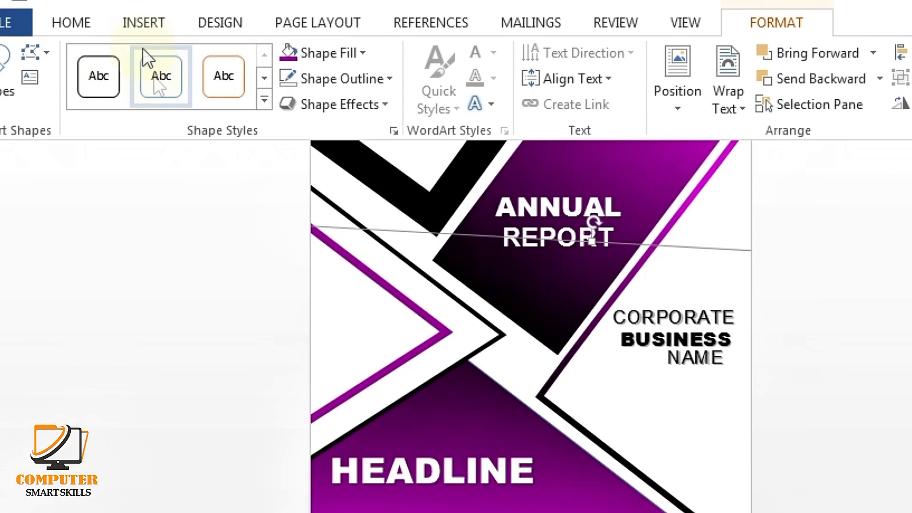
Draw a wide text box directly below HEADLINE, reaching almost to the bottom of the page.
left_click(175, 42)
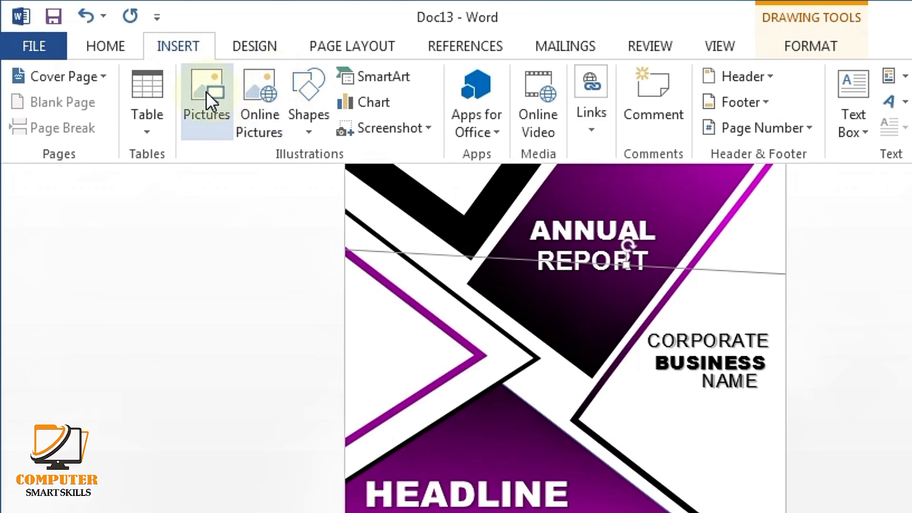
left_click(298, 92)
left_click(346, 176)
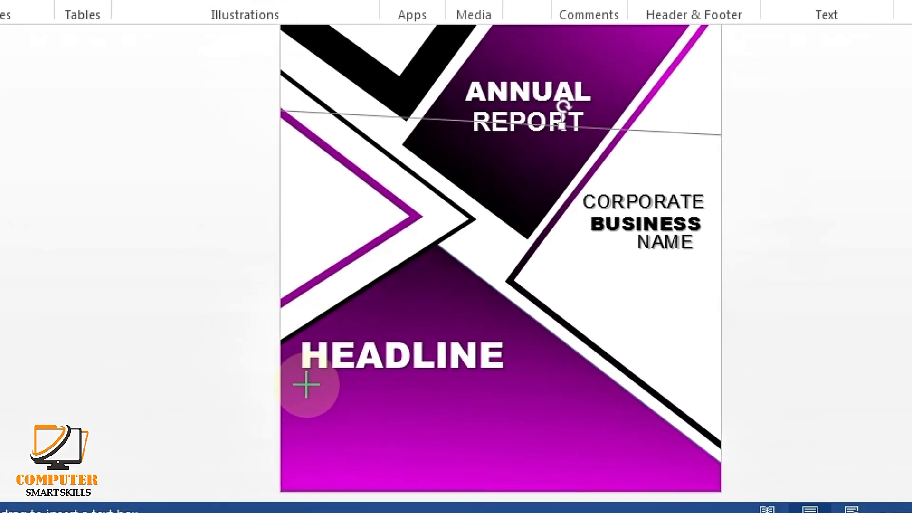
mouse_move(294, 380)
left_mouse_down()
mouse_move(484, 418)
mouse_move(584, 481)
left_mouse_up()
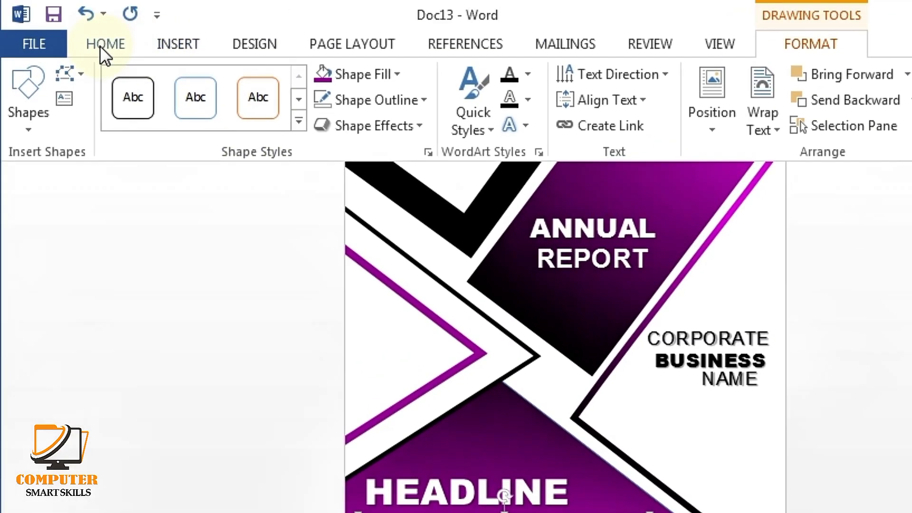
Increase the font size of the new text box by five increments.
left_click(101, 46)
left_click(255, 86)
left_click(255, 86)
left_click(255, 85)
left_click(255, 85)
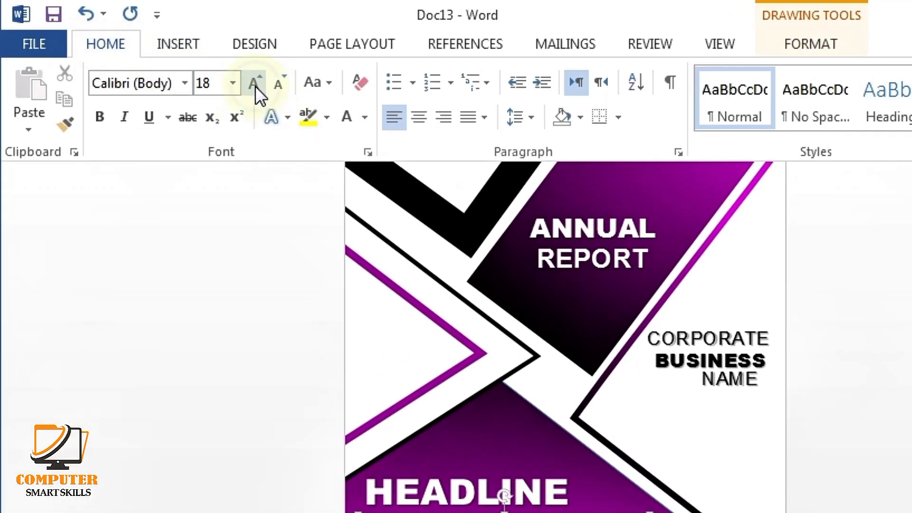
left_click(255, 85)
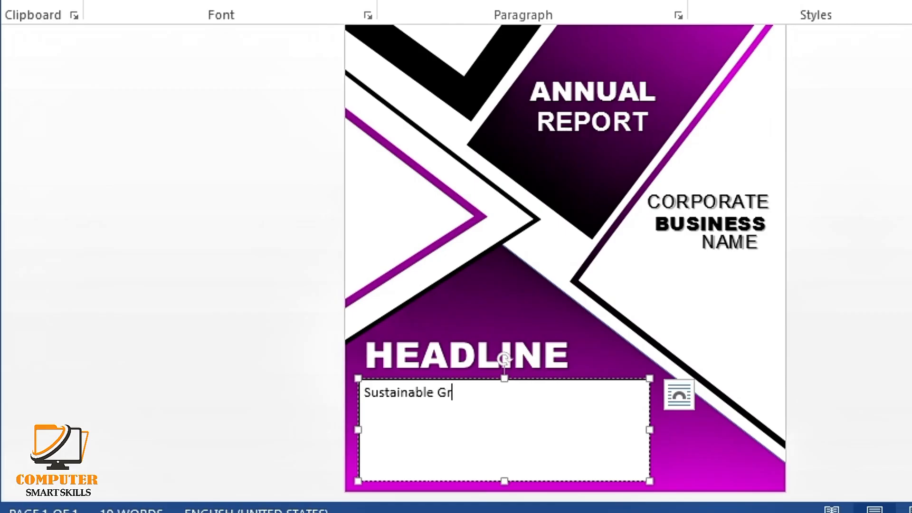
Enter "Sustainable Growth:" in the text box, followed on a new line by "Lorem ispsum dolor sit amet, consectetur".
type("h:")
key("Return")
type("L")
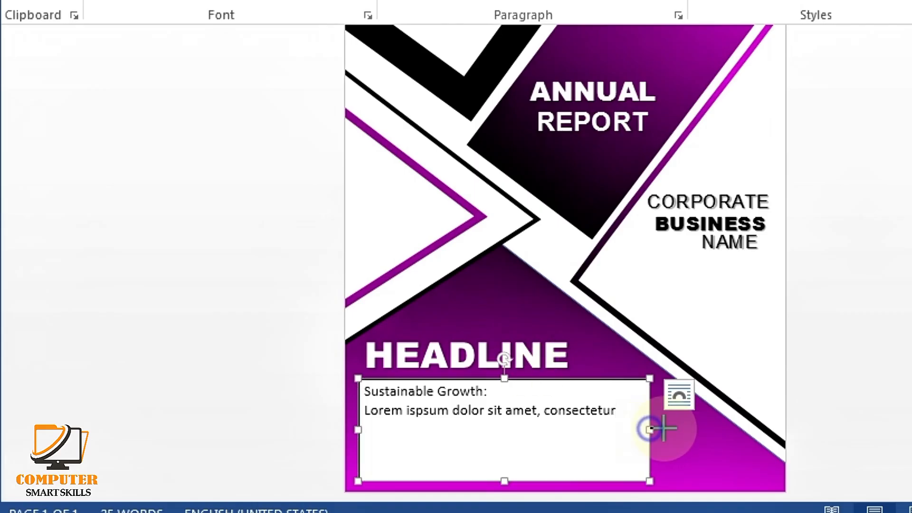
Widen the text box almost to the page's right edge and complete its paragraph with "ekt. Sed di eisusmod tempor incididunt ut Labore magna aliqua.".
left_click_drag(649, 430, 760, 429)
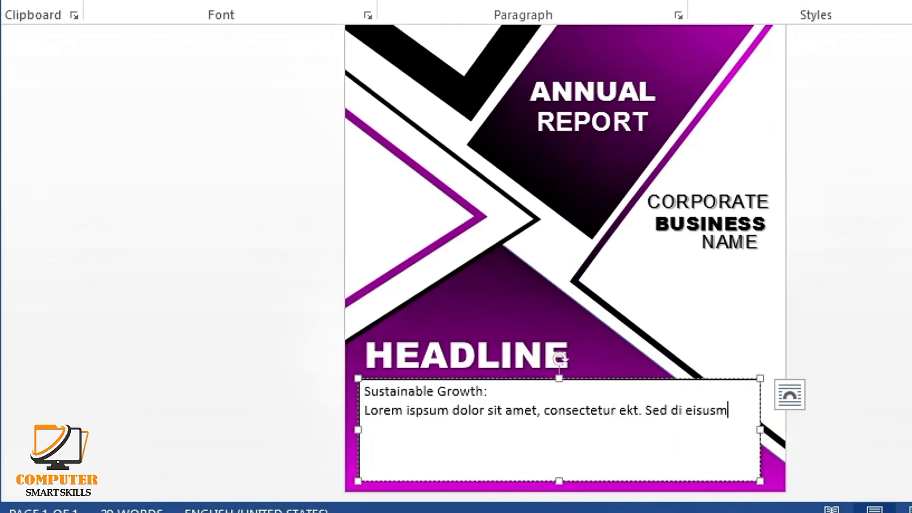
type("od tempor incididunt ut Labore magna aliqua.")
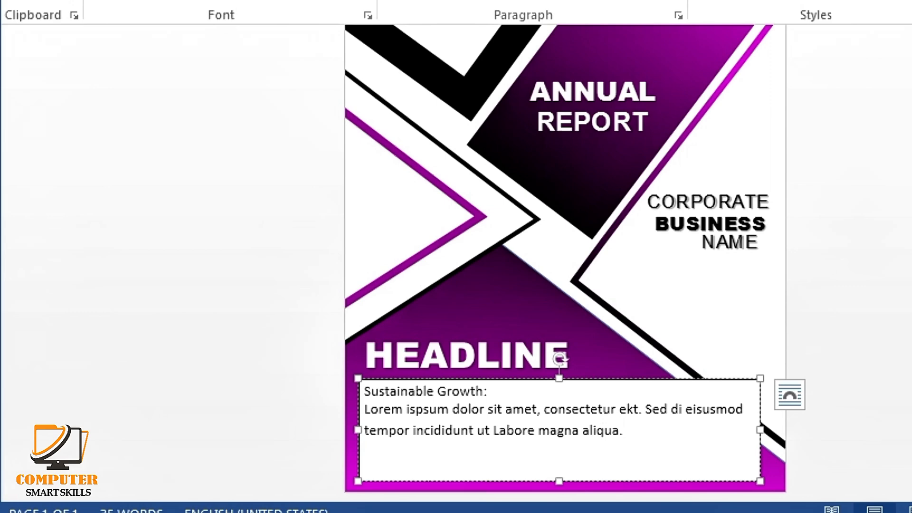
Remove the fill and the outline from the Sustainable Growth text box.
left_click_drag(632, 440, 352, 392)
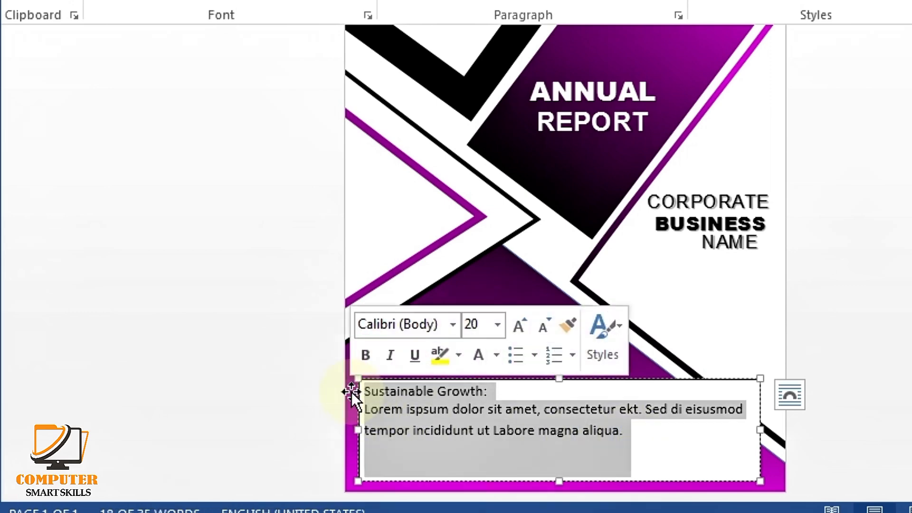
left_click(600, 377)
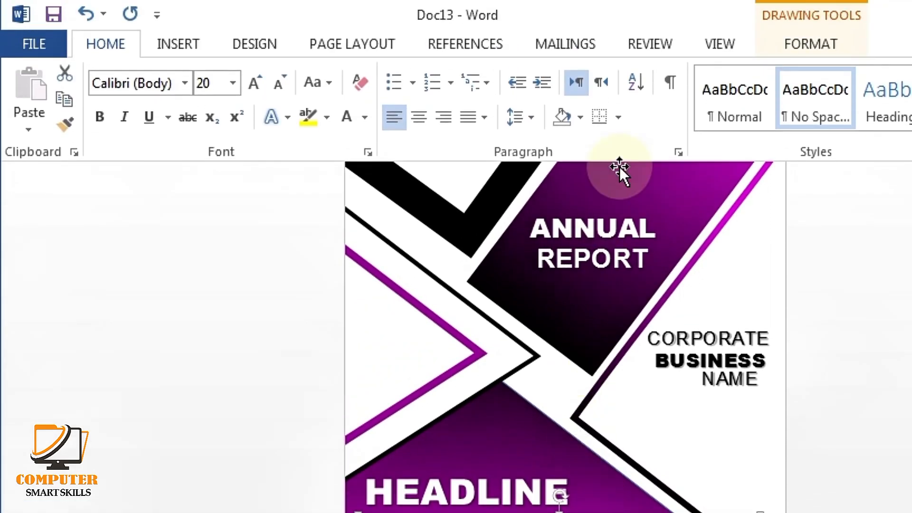
left_click(762, 47)
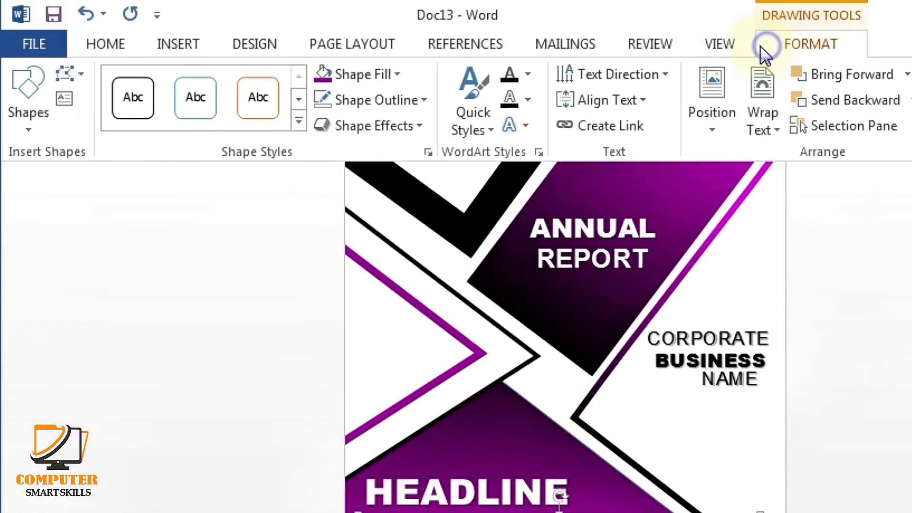
left_click(366, 79)
left_click(322, 313)
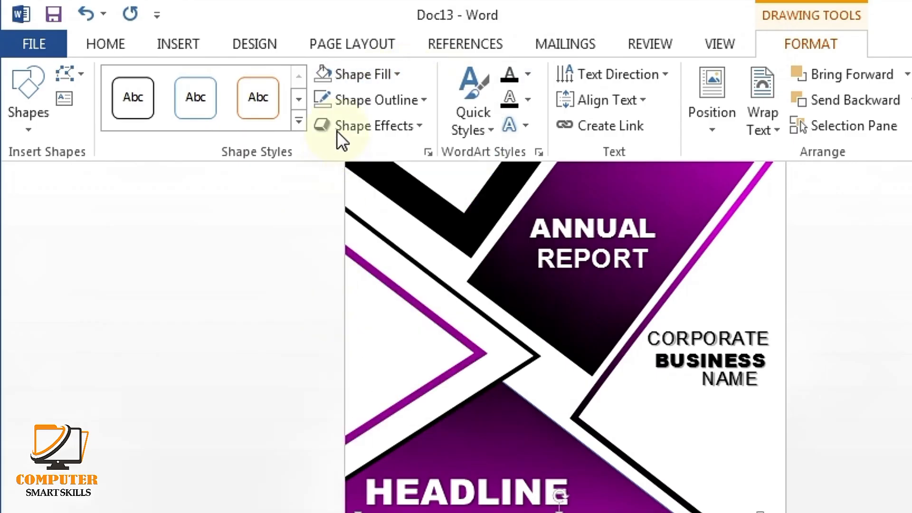
left_click(344, 96)
left_click(326, 341)
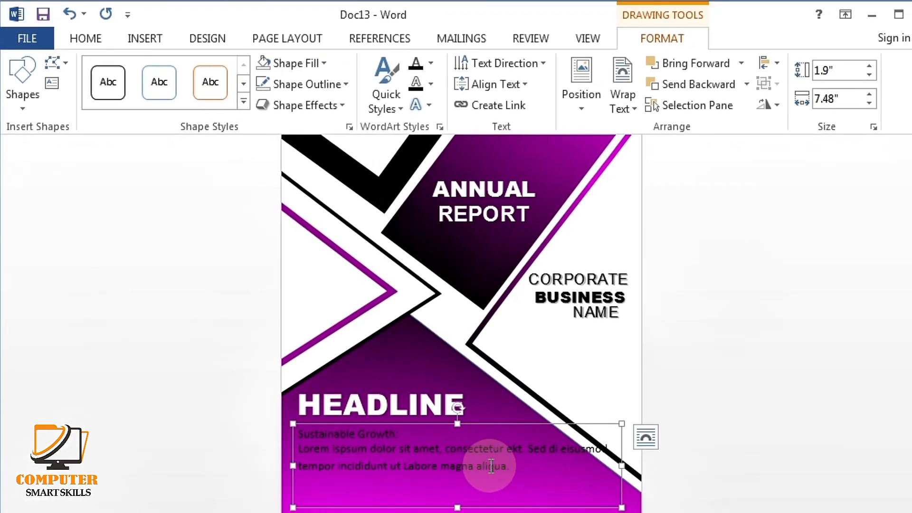
Color all the text in the Sustainable Growth box white.
left_click_drag(519, 466, 281, 430)
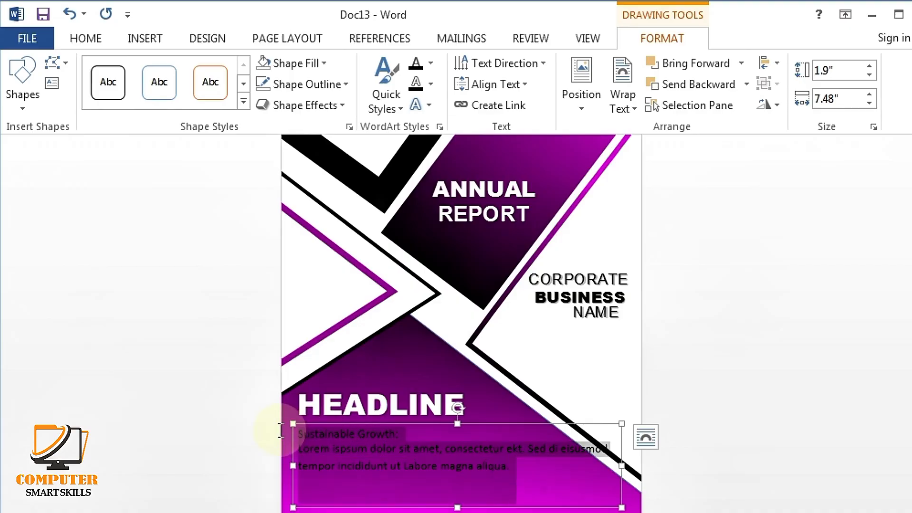
left_click(83, 37)
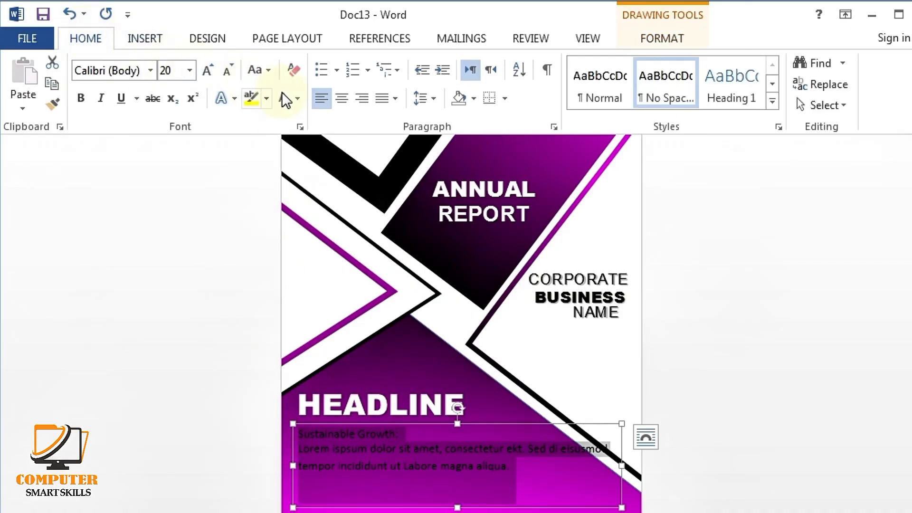
left_click(298, 99)
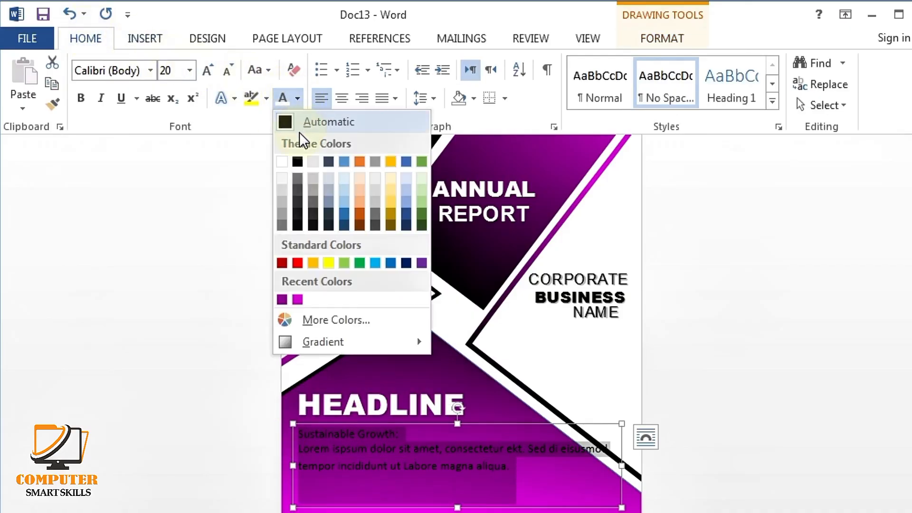
left_click(285, 160)
Increase the "Sustainable Growth:" line to 22 pt and make it bold.
left_click_drag(411, 432, 300, 433)
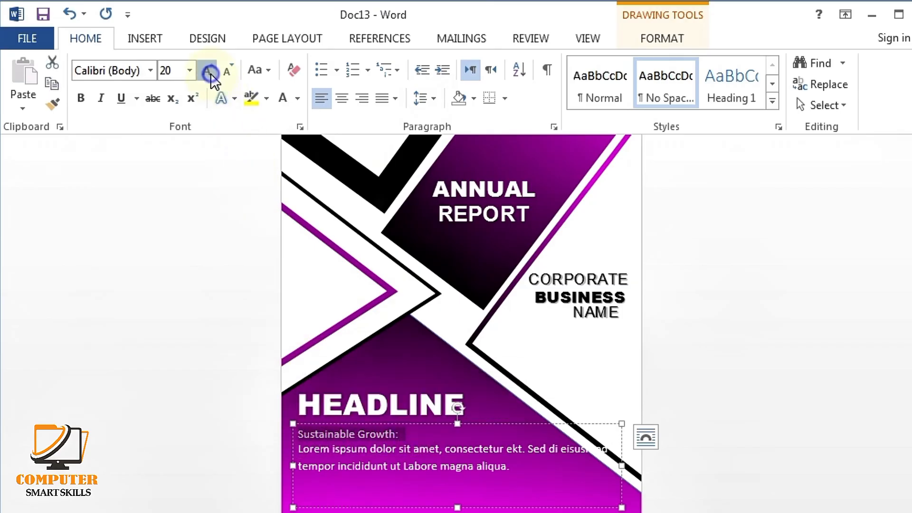
left_click(209, 73)
left_click(84, 96)
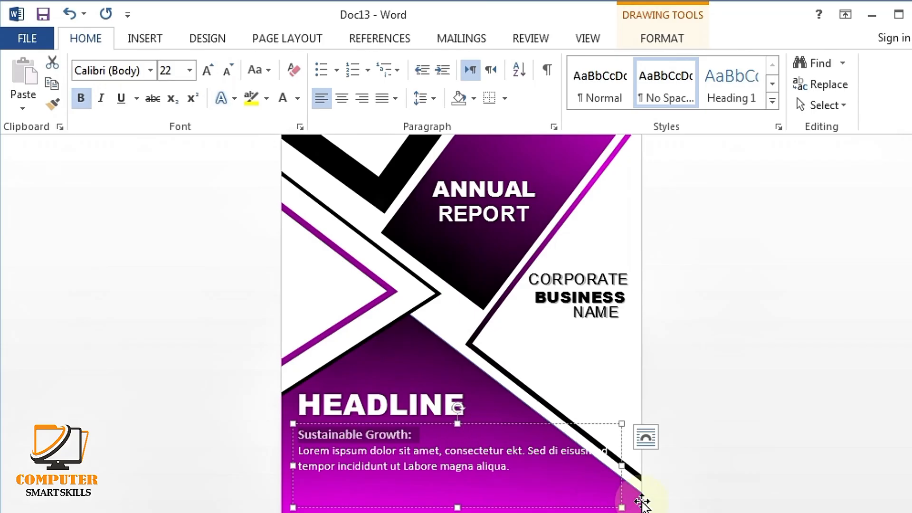
Narrow the Sustainable Growth box slightly, move it up close under HEADLINE, and shorten it to fit its three lines.
left_click_drag(622, 468, 597, 470)
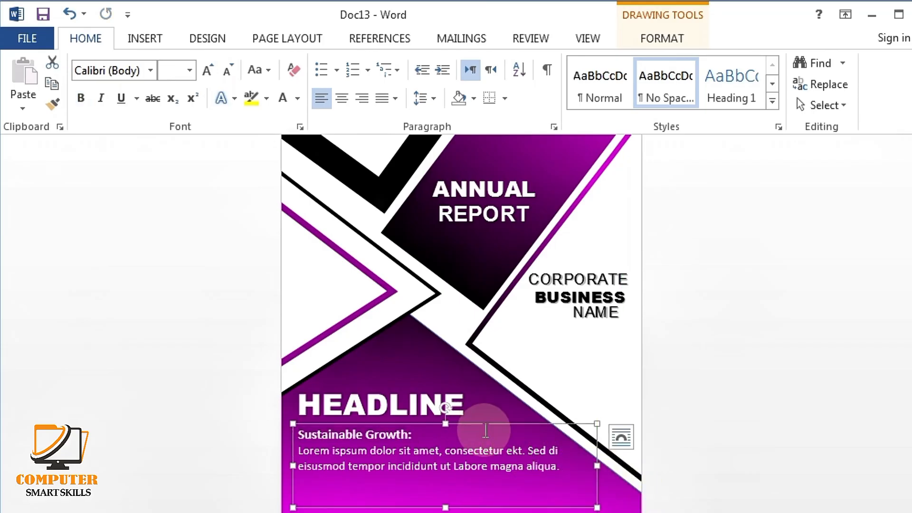
left_click_drag(477, 425, 476, 419)
left_click_drag(445, 502, 442, 467)
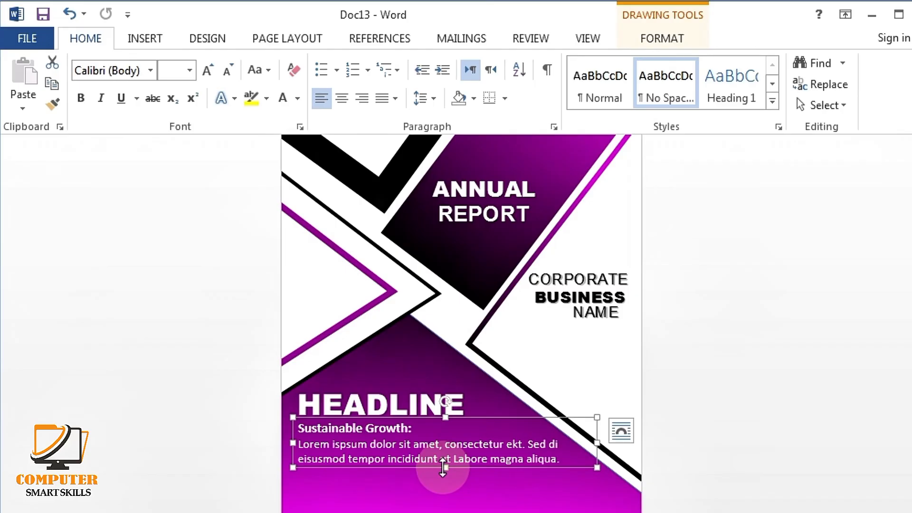
Duplicate the Sustainable Growth text box directly below the original and clear the copy's text.
left_click_drag(480, 423, 476, 456)
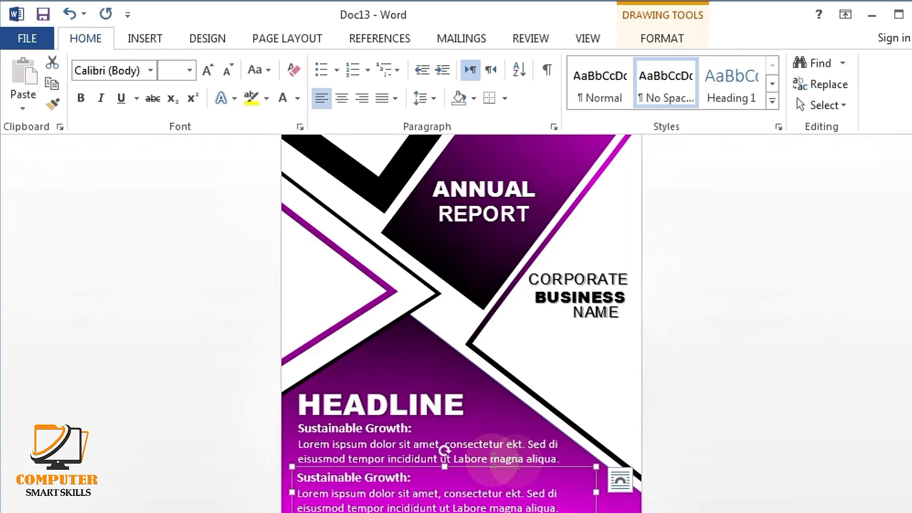
left_click_drag(567, 506, 259, 472)
key("Delete")
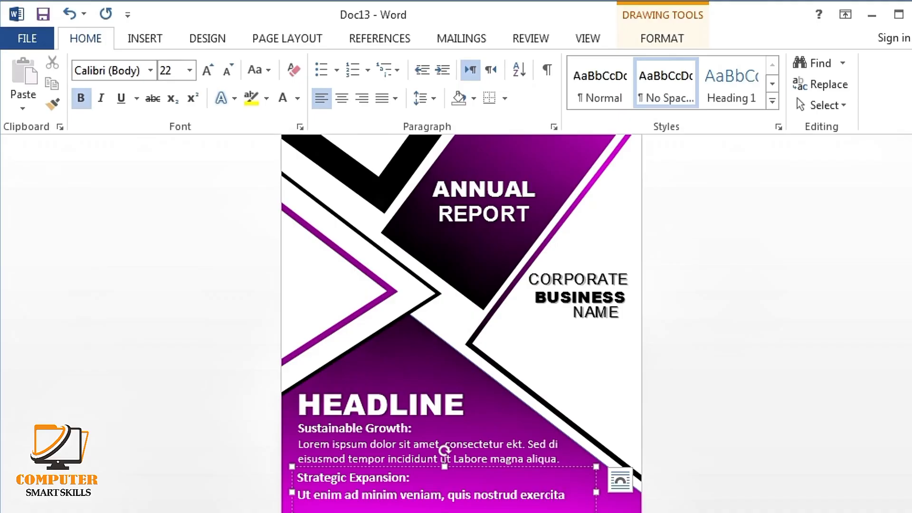
Fill the raised copy with "Strategic Expansion:" and "Ut enim ad minim veniam, quis nostrud exercitation ullamco laboris nisi ut aliquip exes commodo consequar.".
type("tion")
type(" ulla")
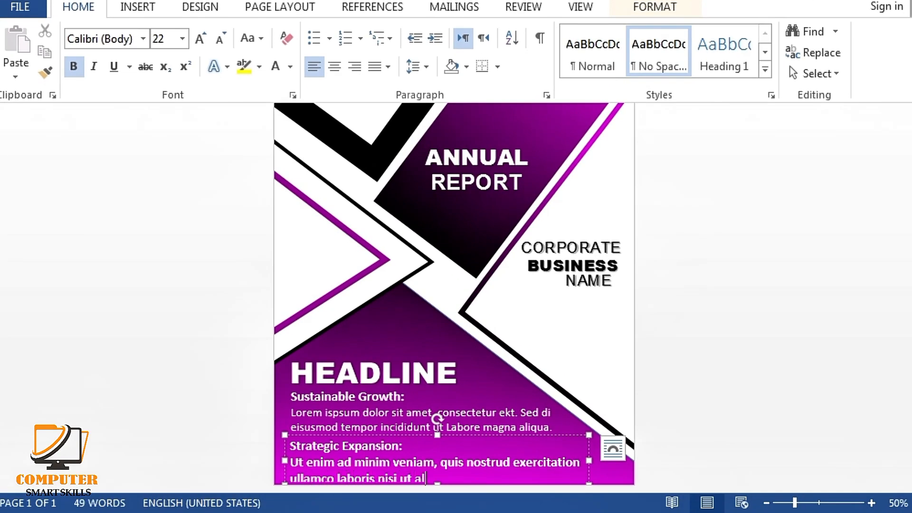
type("mco laboris nisi ut aliquip exs co")
left_click_drag(469, 434, 468, 419)
left_click(513, 466)
key("BackSpace")
key("BackSpace")
key("BackSpace")
key("BackSpace")
type("es c")
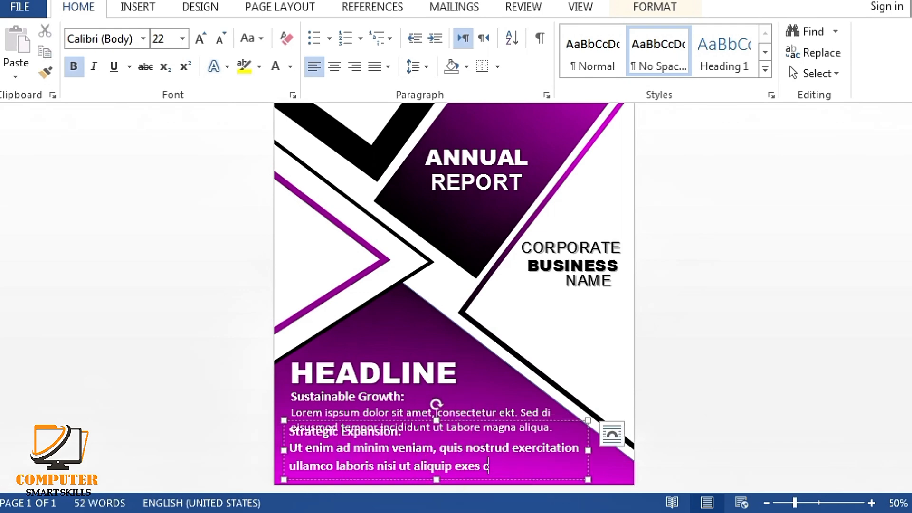
type("ommodo consequar.")
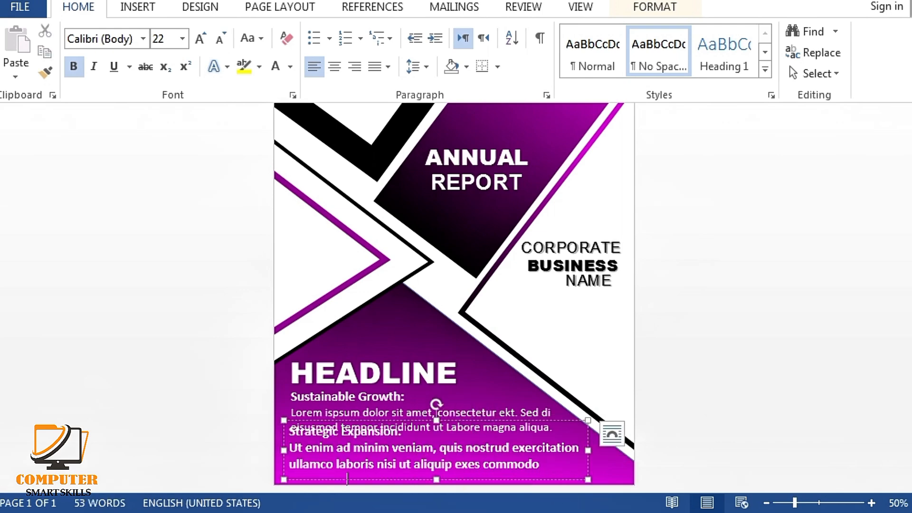
Widen and slightly lower the Strategic Expansion text box, and reduce all its text to 20 pt.
left_click_drag(588, 450, 634, 445)
left_click_drag(547, 421, 549, 429)
left_click_drag(606, 472, 288, 436)
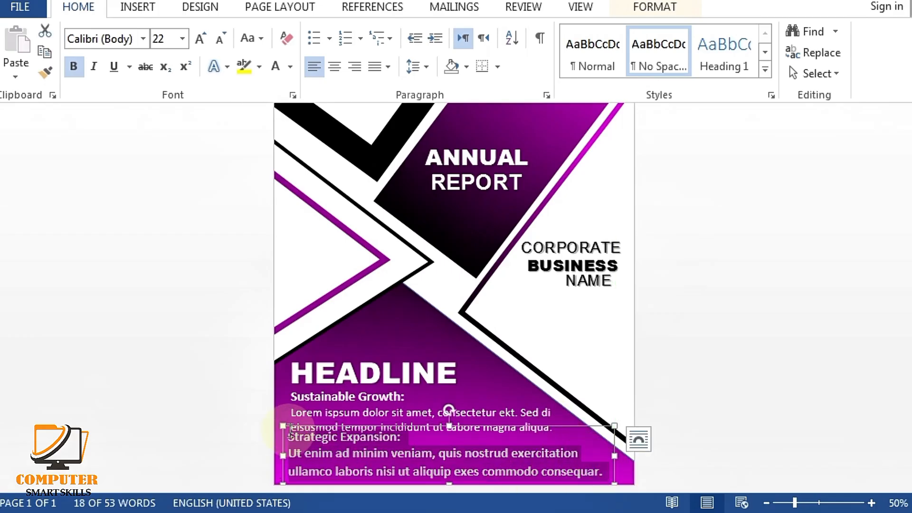
left_click(219, 38)
left_click_drag(439, 426, 437, 431)
Reduce the font size of all the text in the Sustainable Growth box by one increment.
left_click(492, 409)
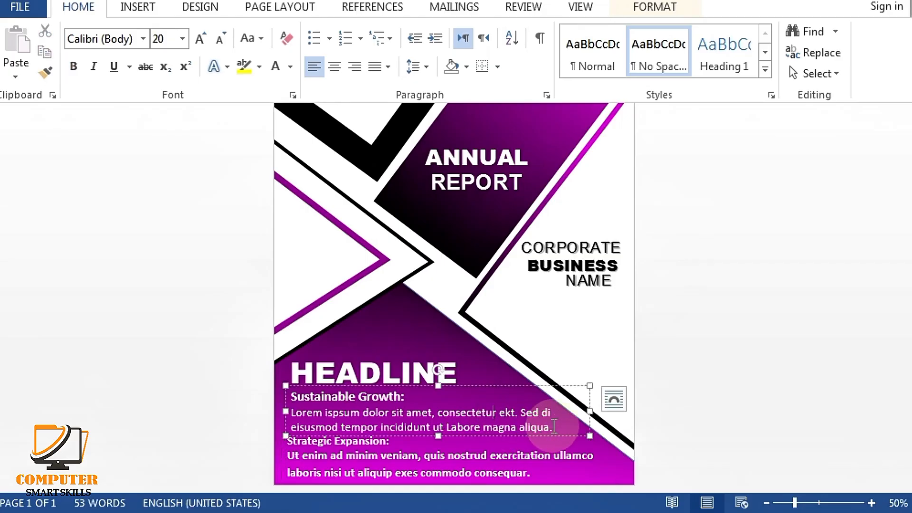
left_click_drag(552, 426, 288, 390)
left_click(220, 39)
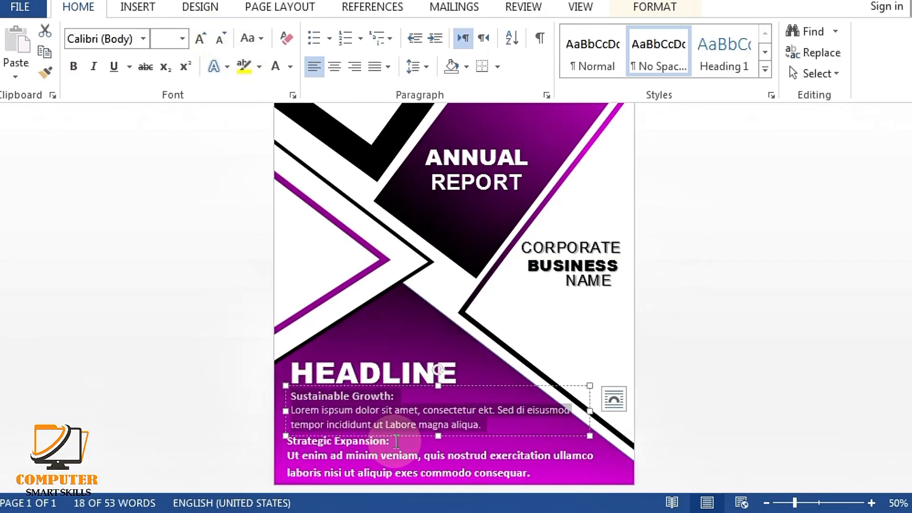
Set the "Strategic Expansion:" line to 22 pt and remove bold from the paragraph below it.
left_click_drag(393, 441, 287, 441)
left_click(199, 39)
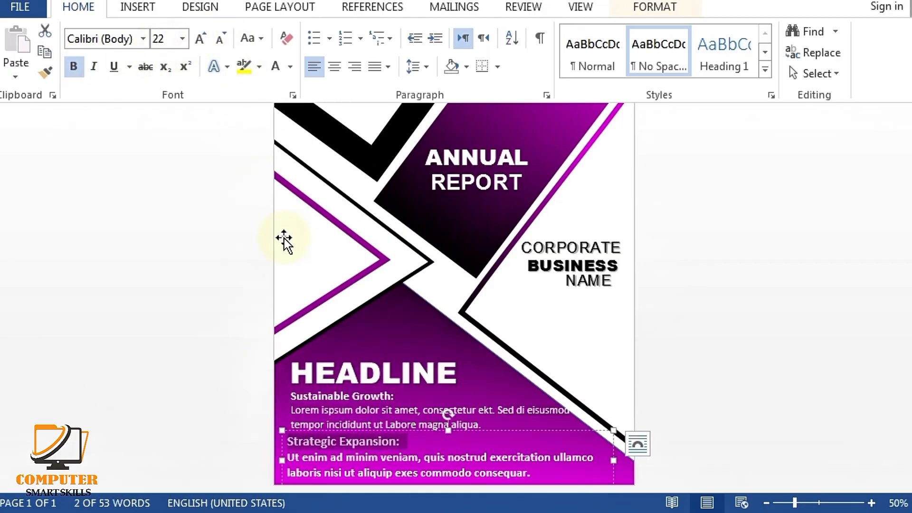
left_click(442, 473)
left_click_drag(534, 476, 288, 457)
left_click(74, 68)
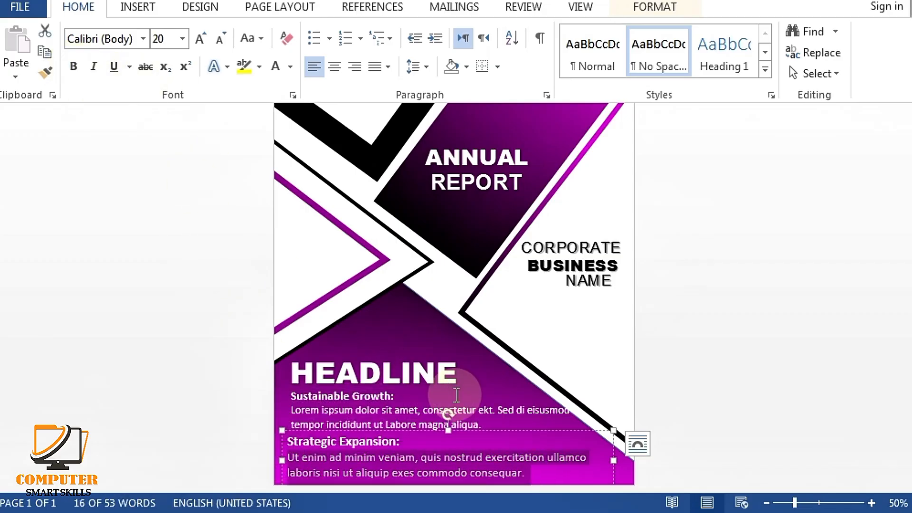
left_click(721, 417)
scroll(449, 475, "down", 4)
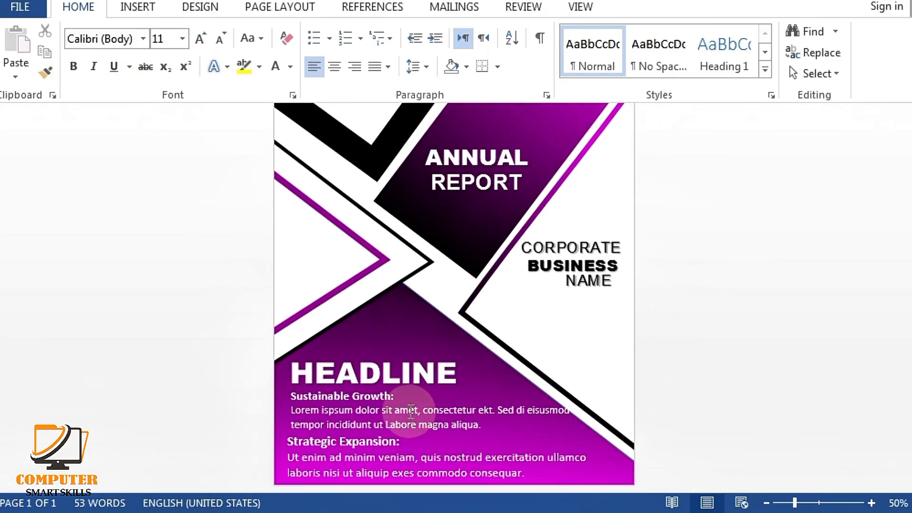
Nudge the Sustainable Growth text box left toward the page edge and slightly adjust its width.
left_click(592, 423)
left_click(533, 400)
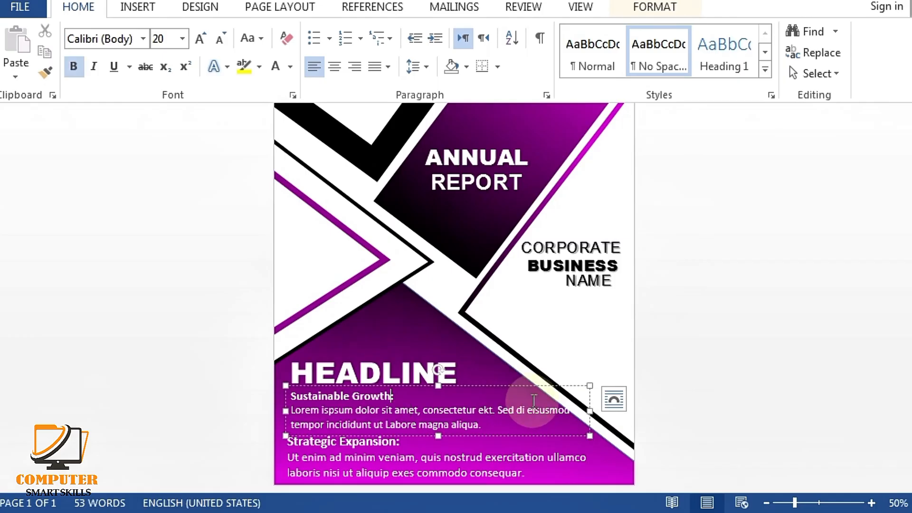
left_click(475, 392)
left_click(475, 401)
left_click(483, 386)
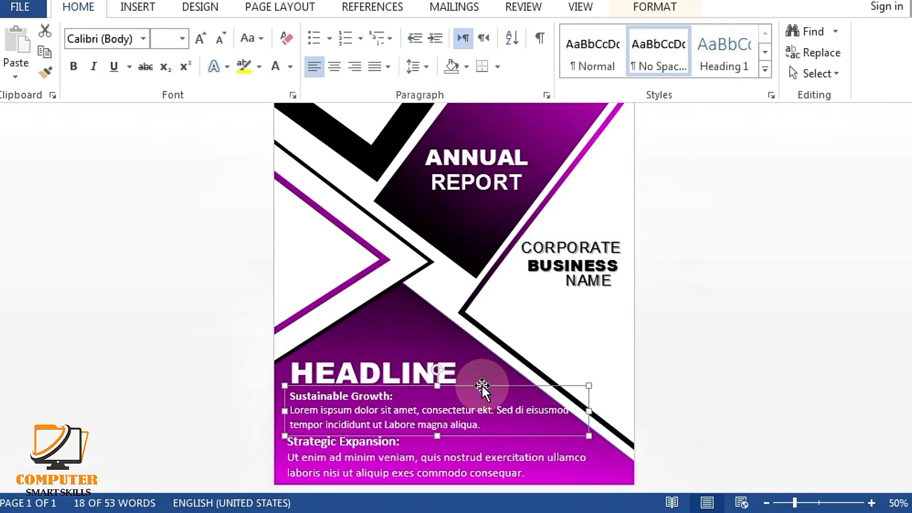
key("Left")
key("Left")
key("Left")
key("Left")
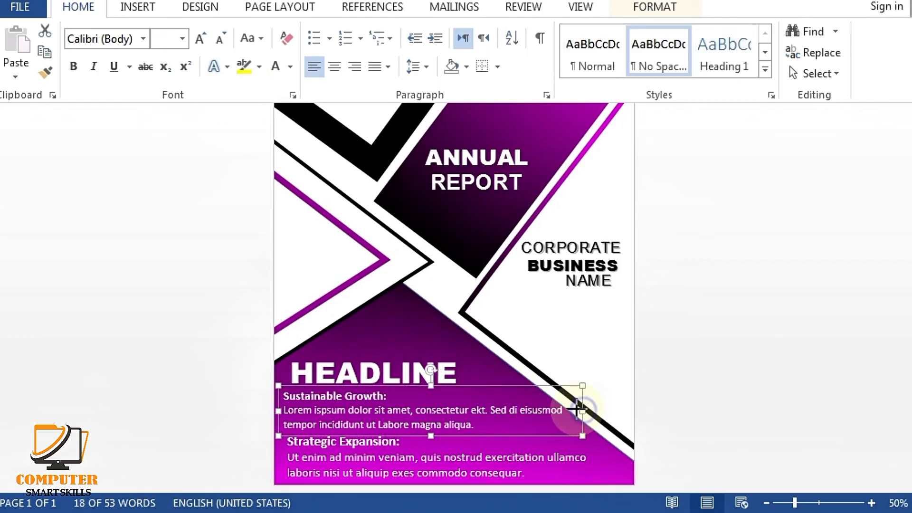
left_click_drag(570, 409, 581, 410)
Nudge the Strategic Expansion text box left to line up with the Sustainable Growth text, and deselect it.
left_click(434, 457)
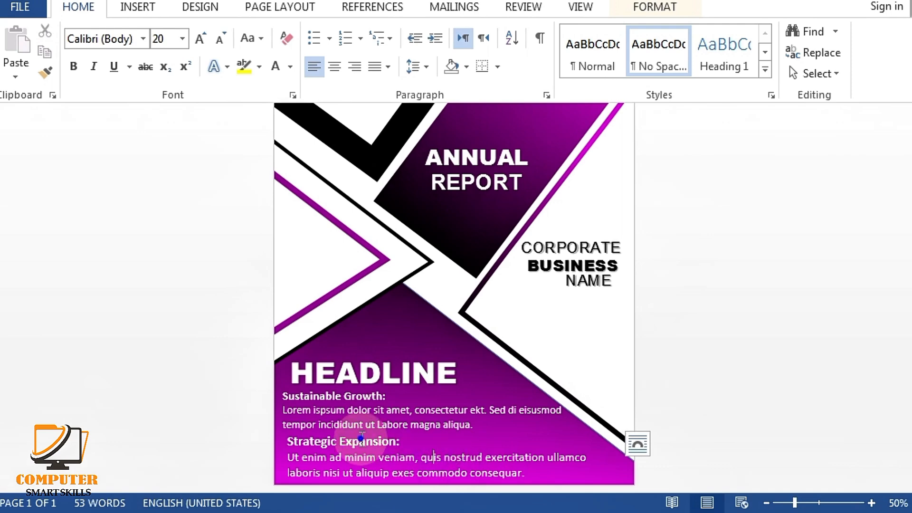
left_click(365, 412)
left_click(424, 461)
left_click(487, 431)
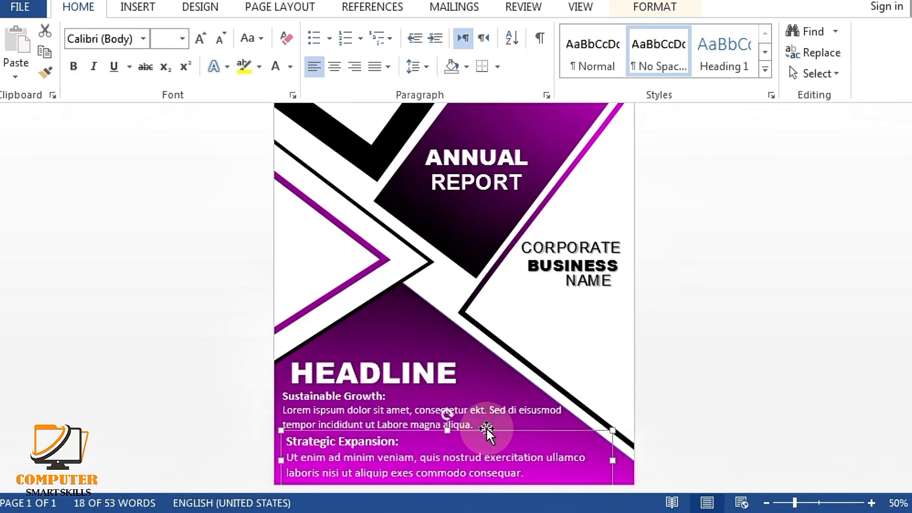
key("Left")
key("Left")
left_click(690, 411)
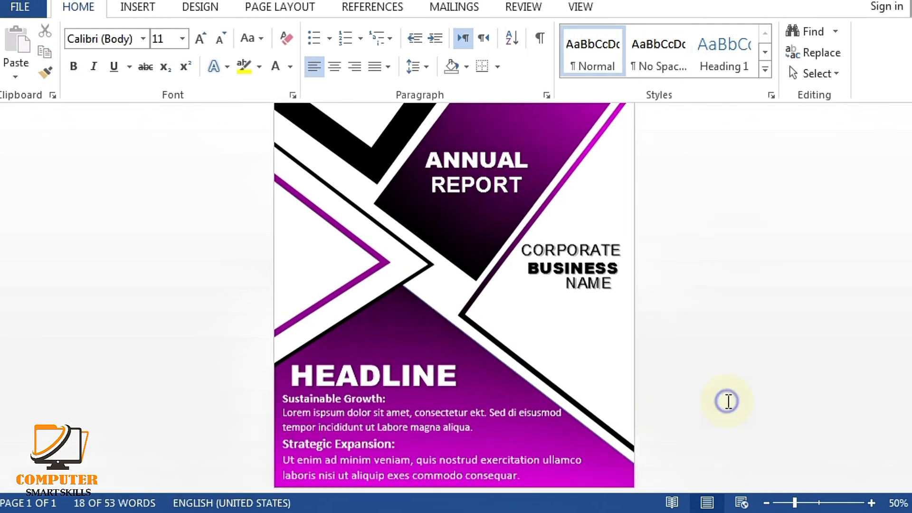
scroll(717, 393, "up", 3)
scroll(713, 393, "down", 2)
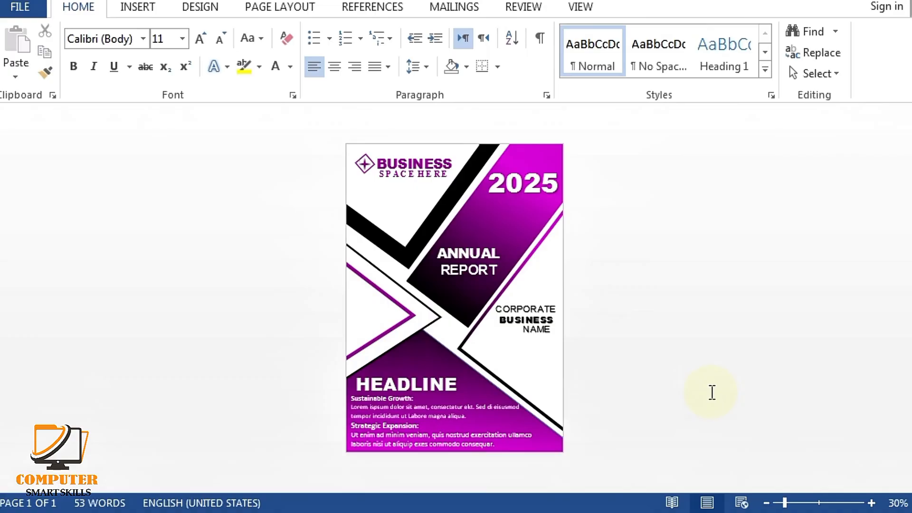